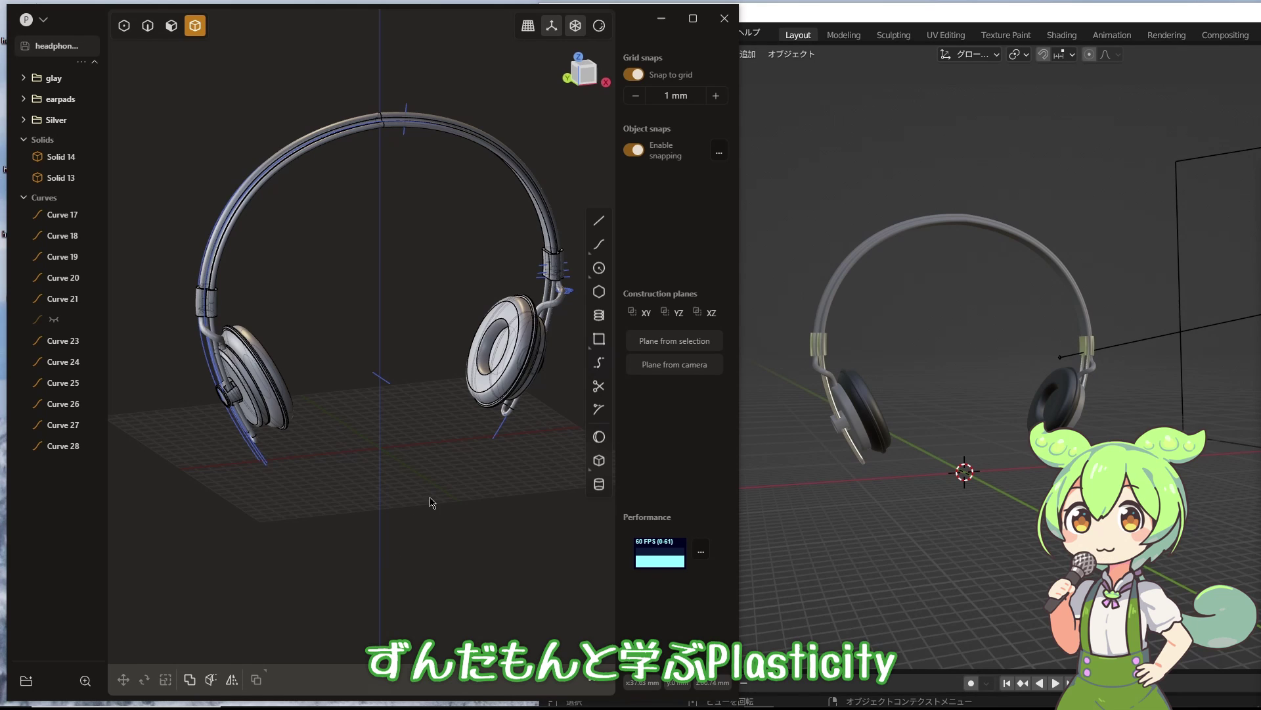
Scale the right earcup to double thickness (Z 2) and about 1.36× diameter.
mouse_move(446, 524)
middle_down()
mouse_move(422, 535)
mouse_move(470, 534)
mouse_move(478, 500)
middle_up()
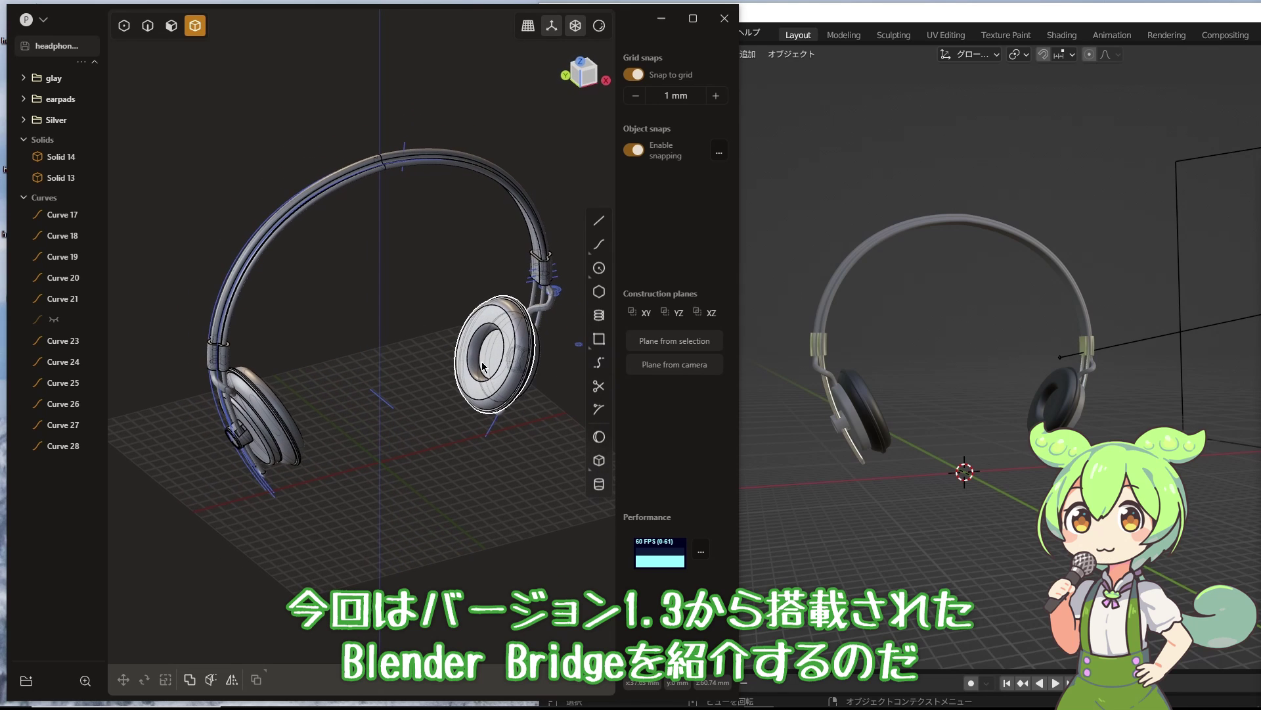
click(483, 365)
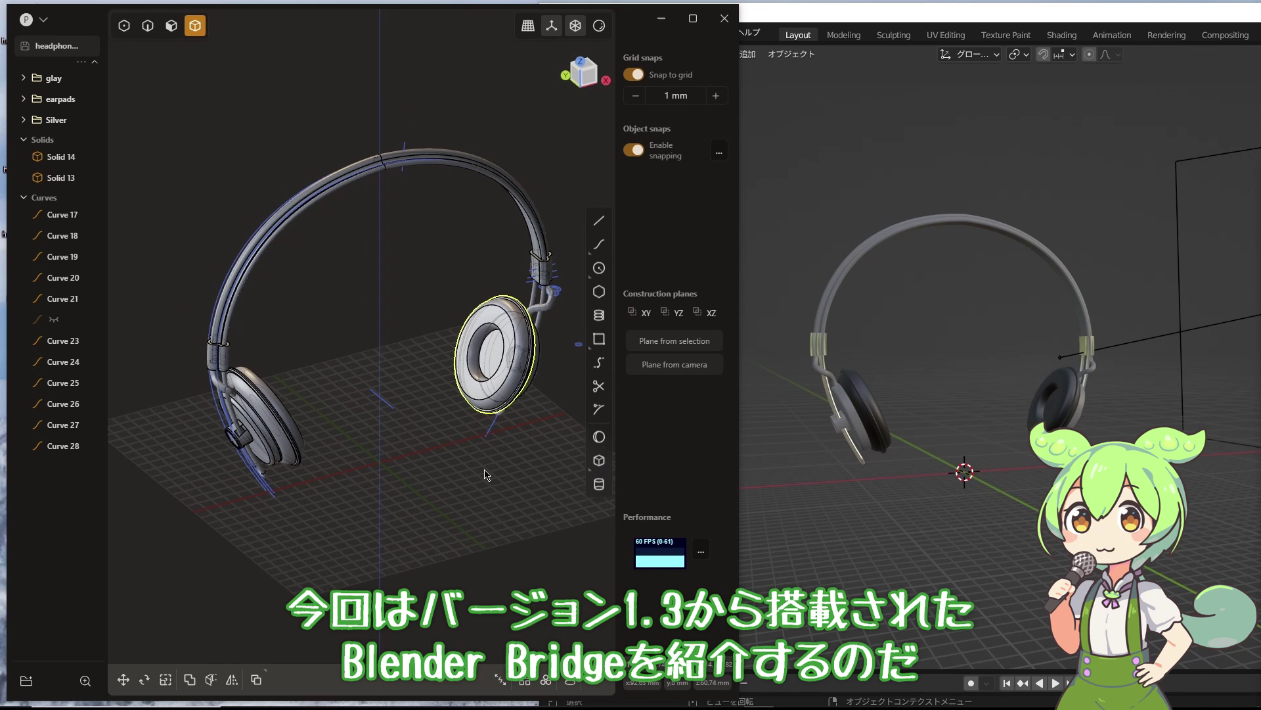
key(s)
middle_drag(486, 474, 422, 451)
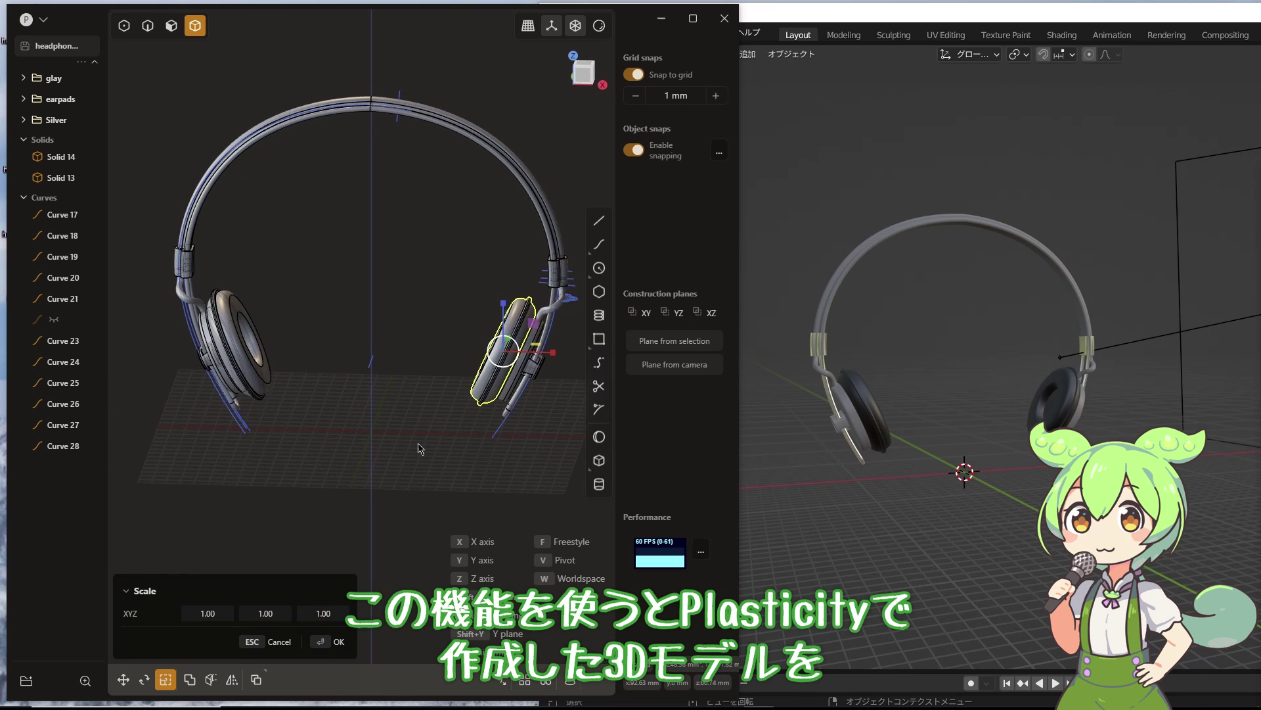
key(w)
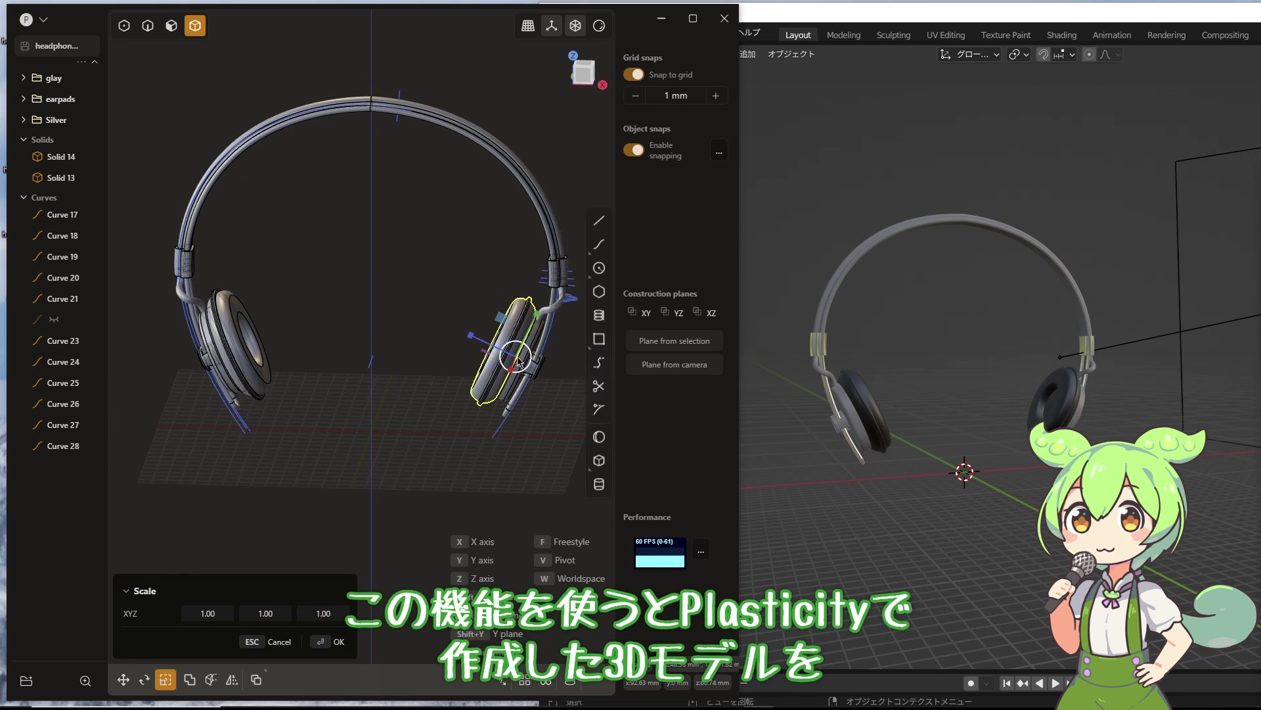
drag(472, 338, 539, 330)
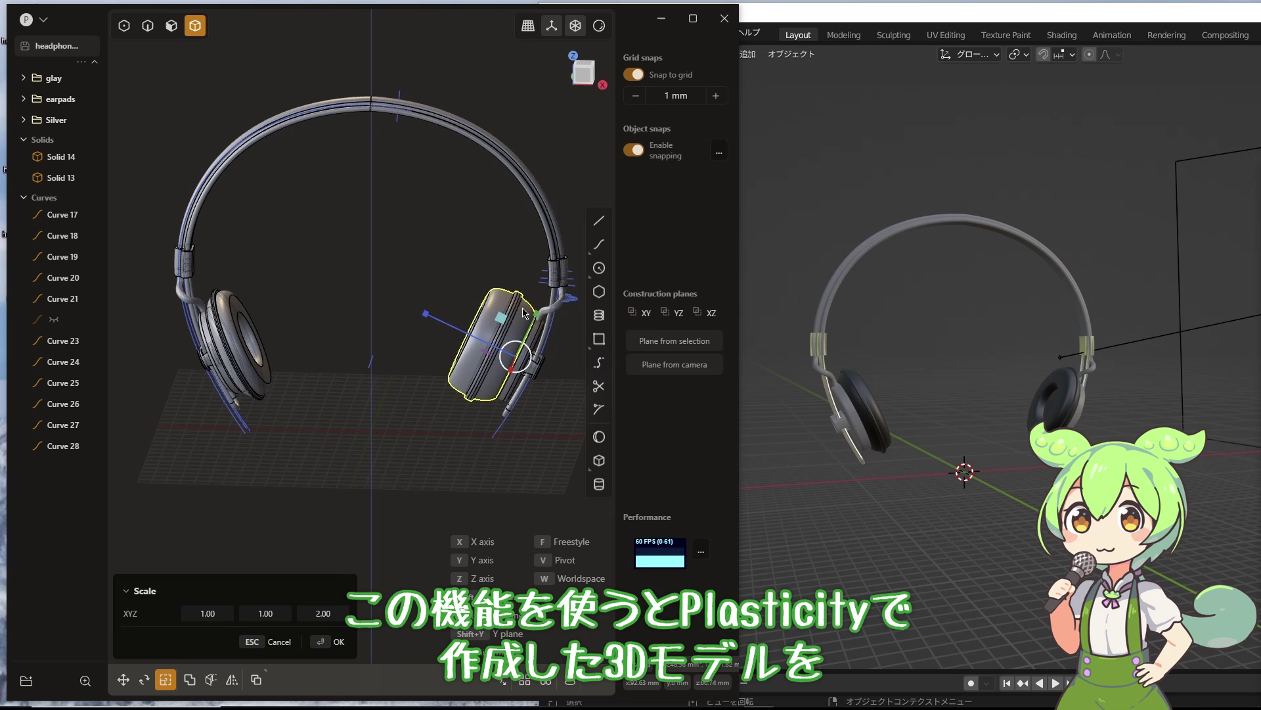
middle_drag(539, 331, 546, 349)
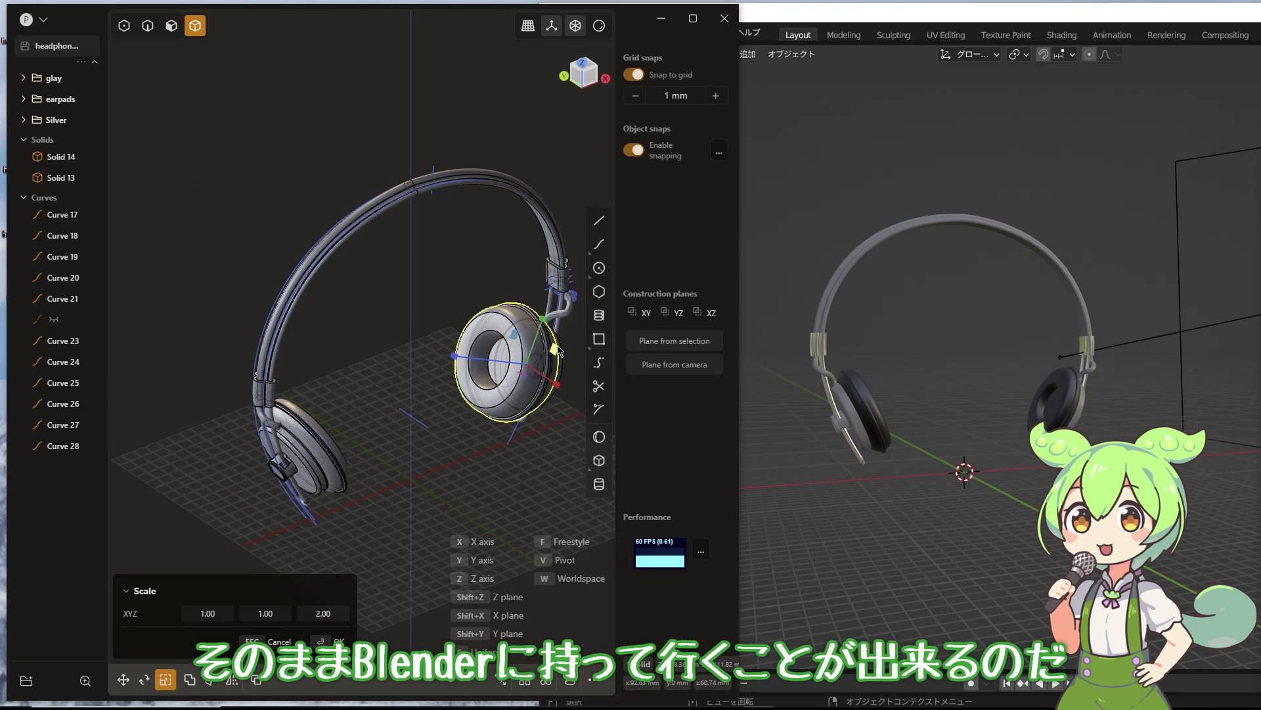
drag(545, 353, 569, 348)
click(414, 298)
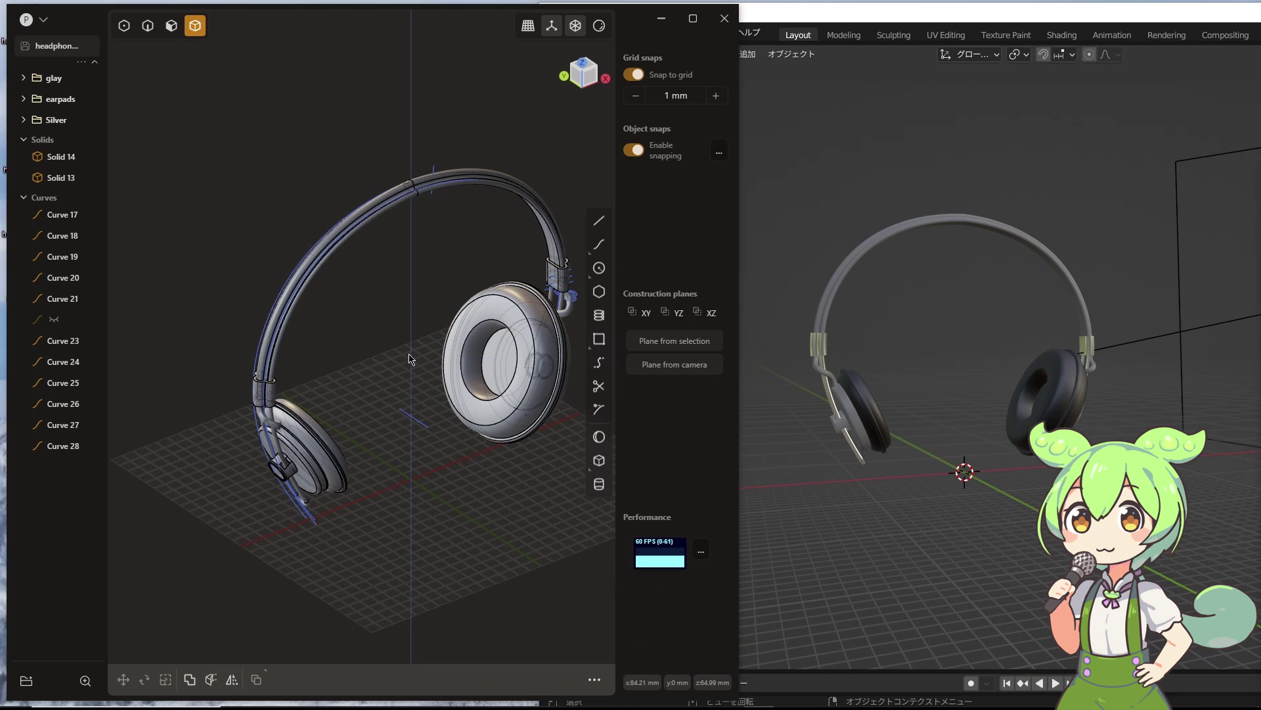
Replace the left earcup with a mirrored copy of the enlarged right one, checking Blender's live update.
middle_drag(452, 421, 360, 397)
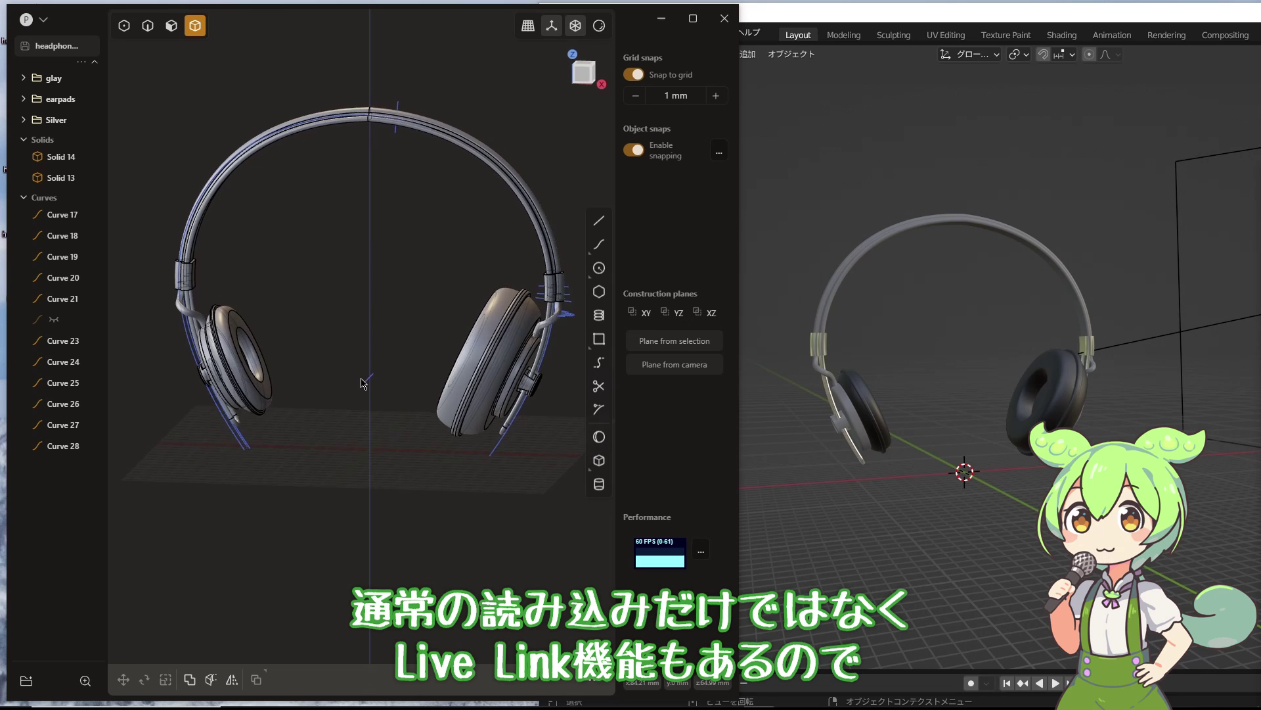
click(260, 371)
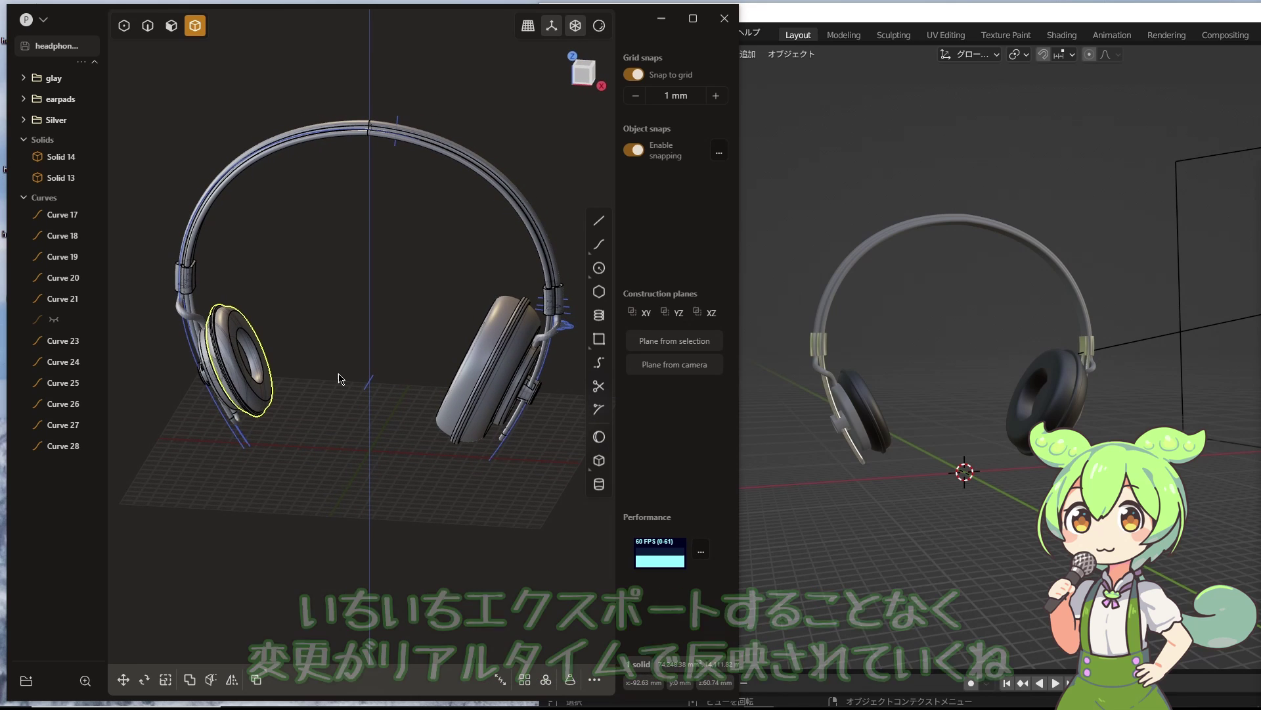
key(Delete)
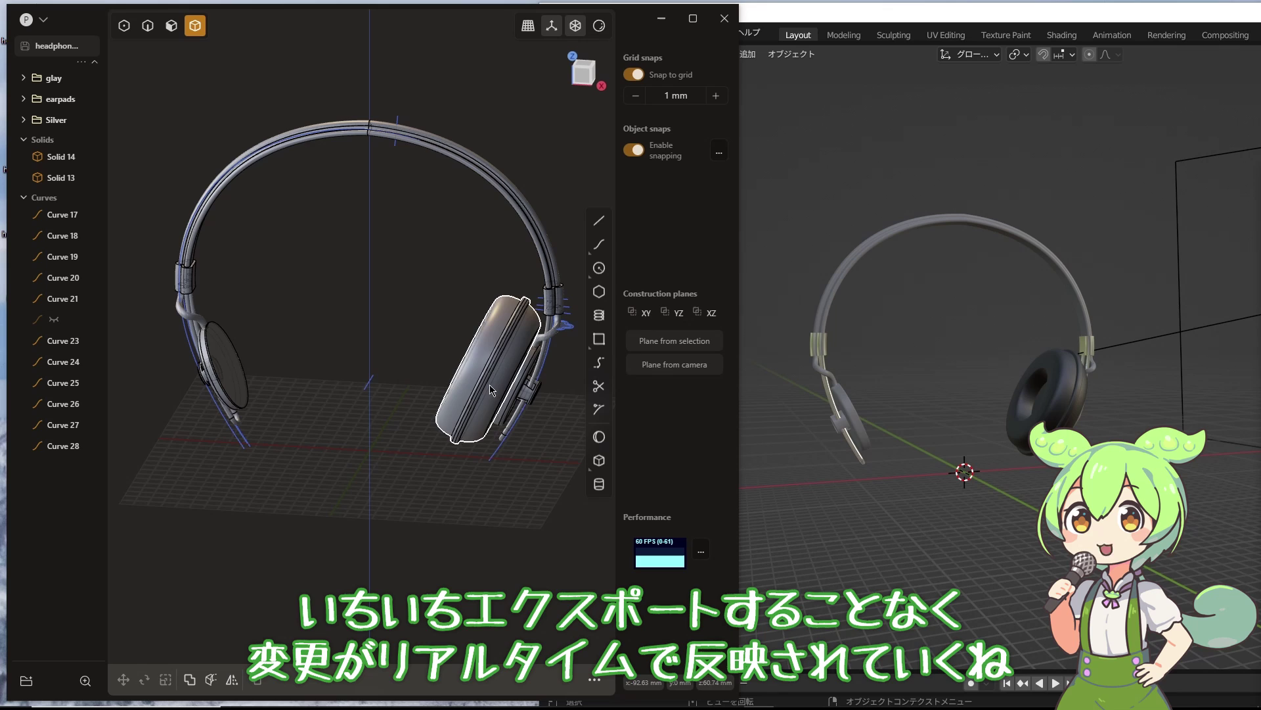
click(500, 388)
key(alt+x)
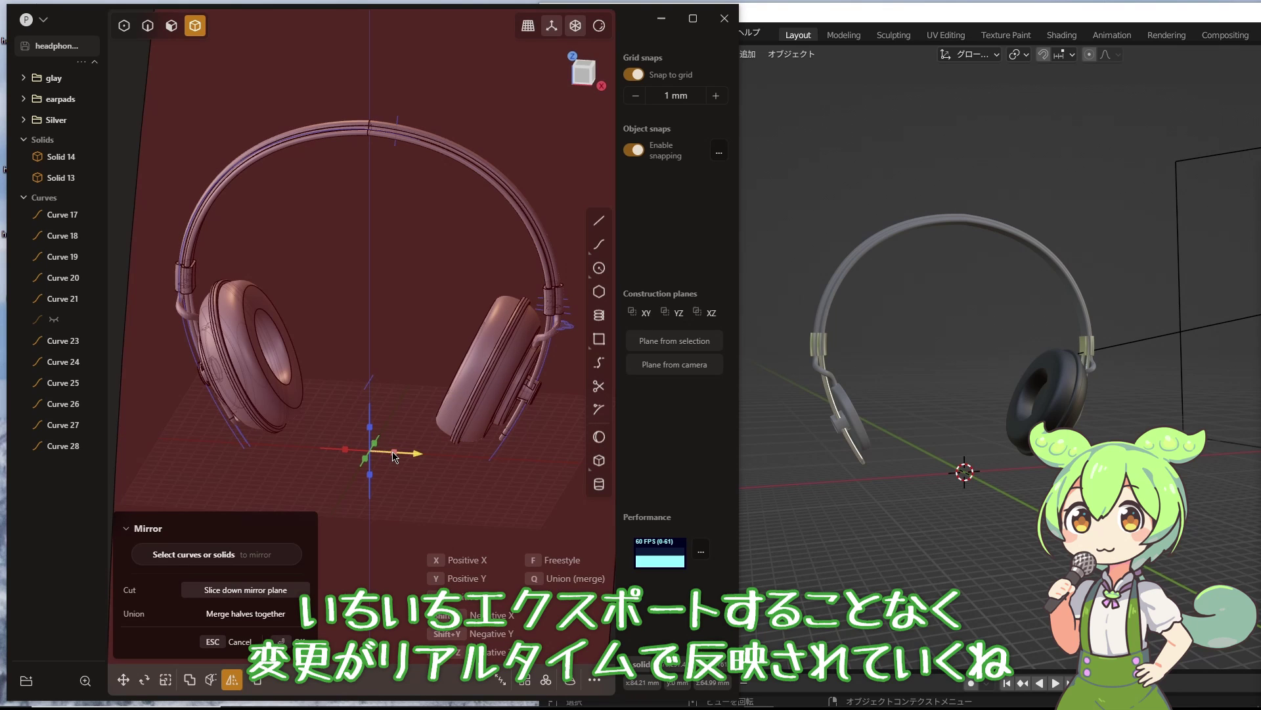
key(Return)
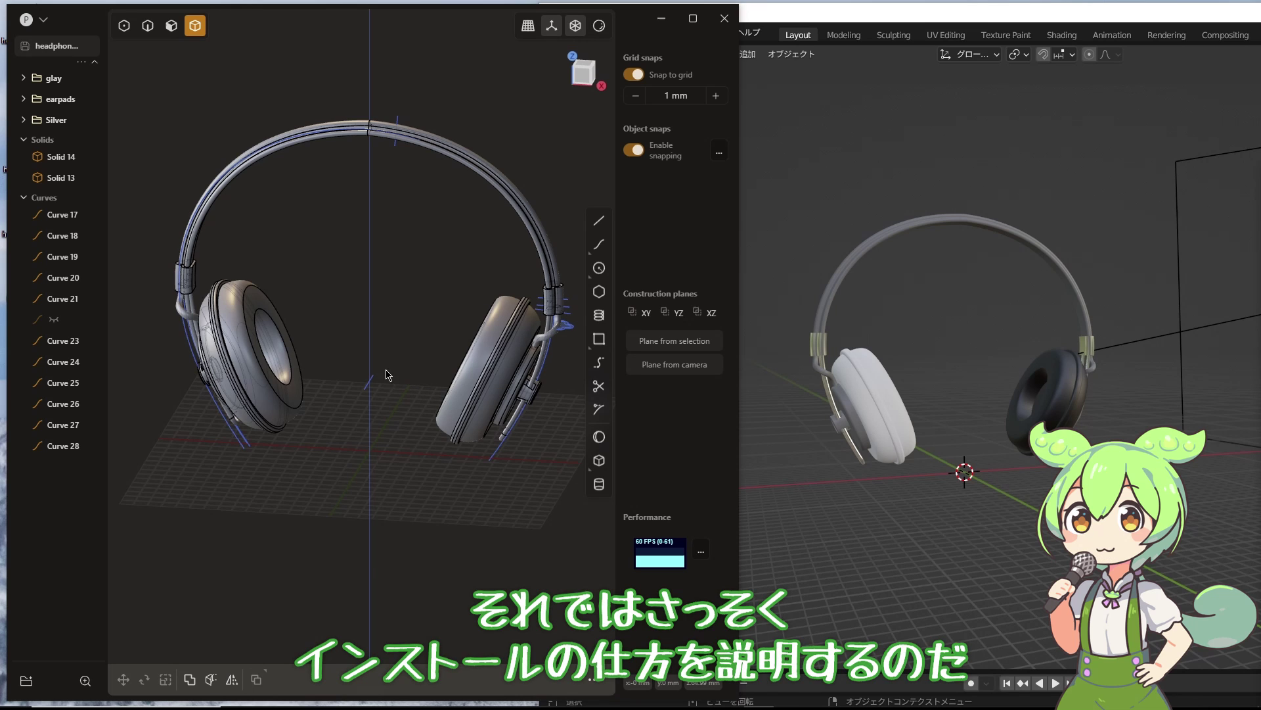
middle_drag(386, 366, 434, 364)
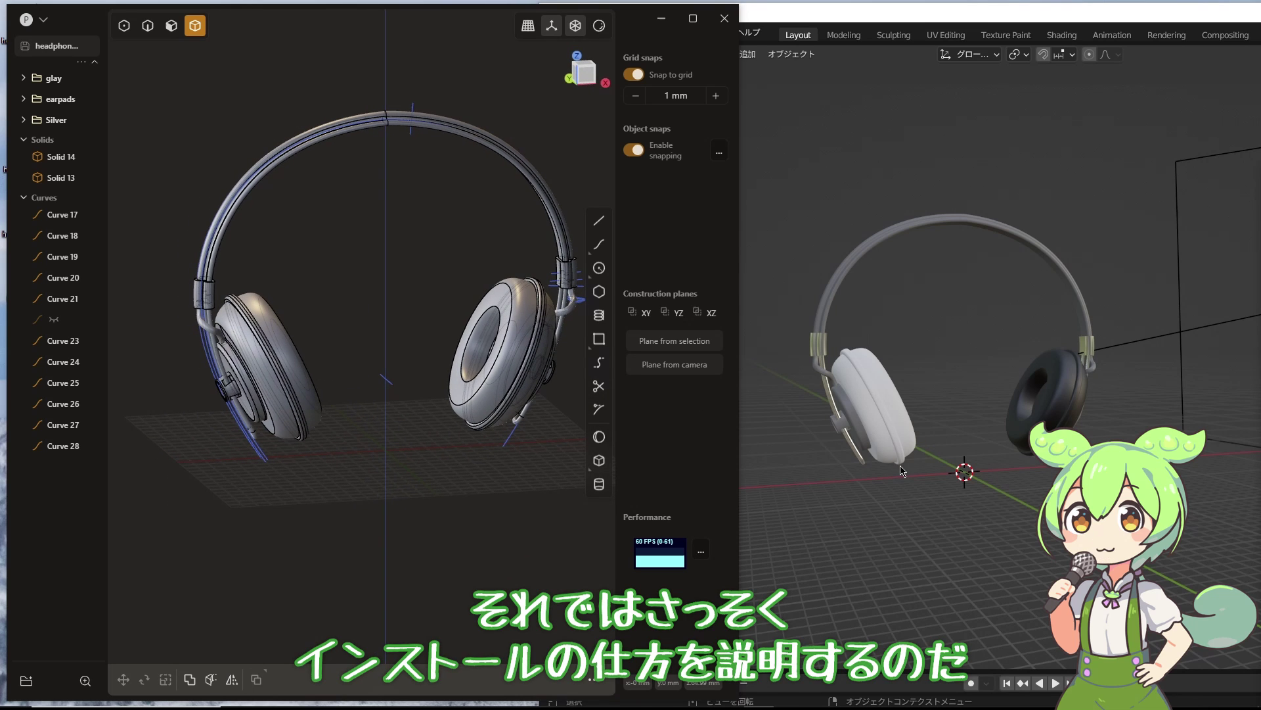
middle_drag(901, 470, 953, 464)
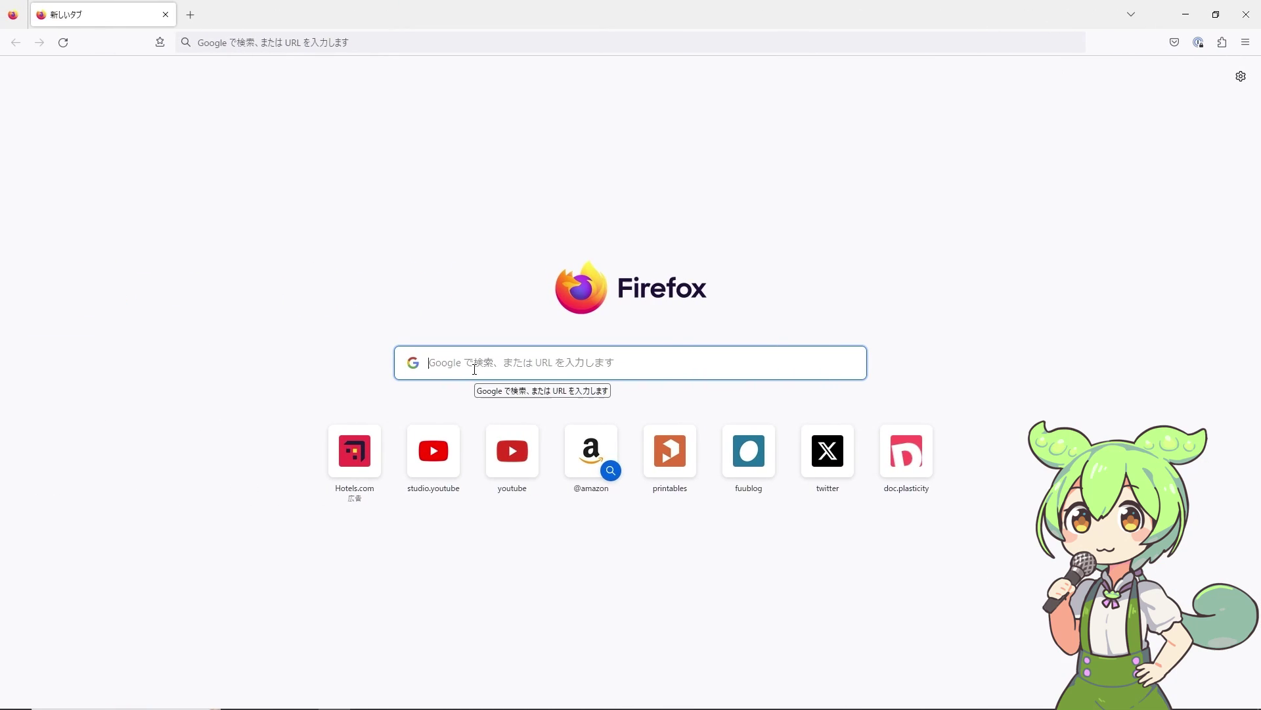
Search Google for 'plasticity マニュアル', converting まにゅある to katakana.
text(pla)
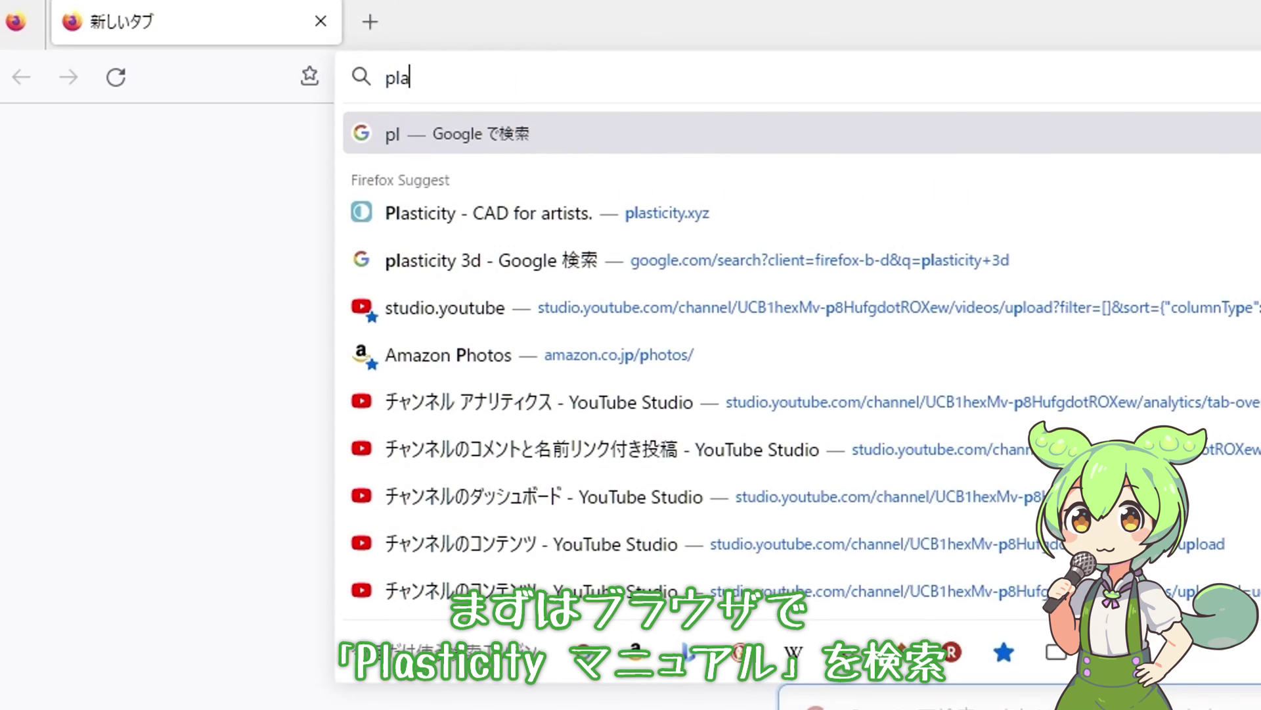
text(s)
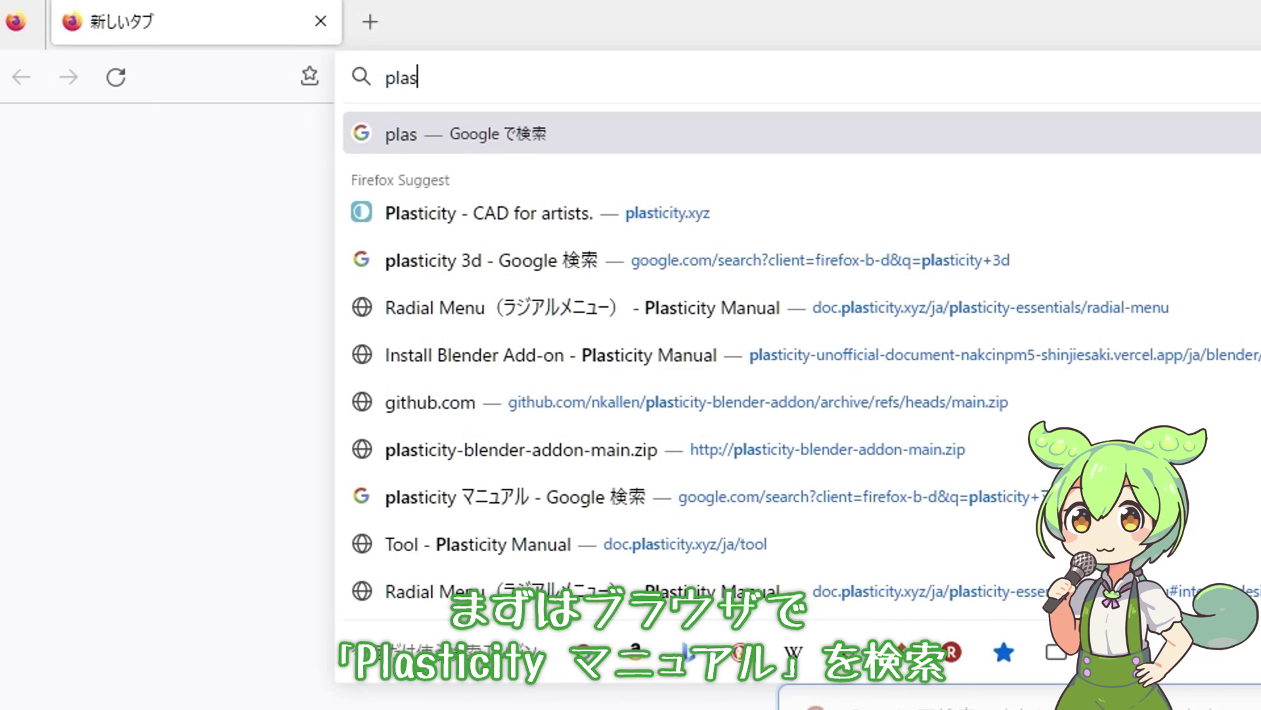
text(ti)
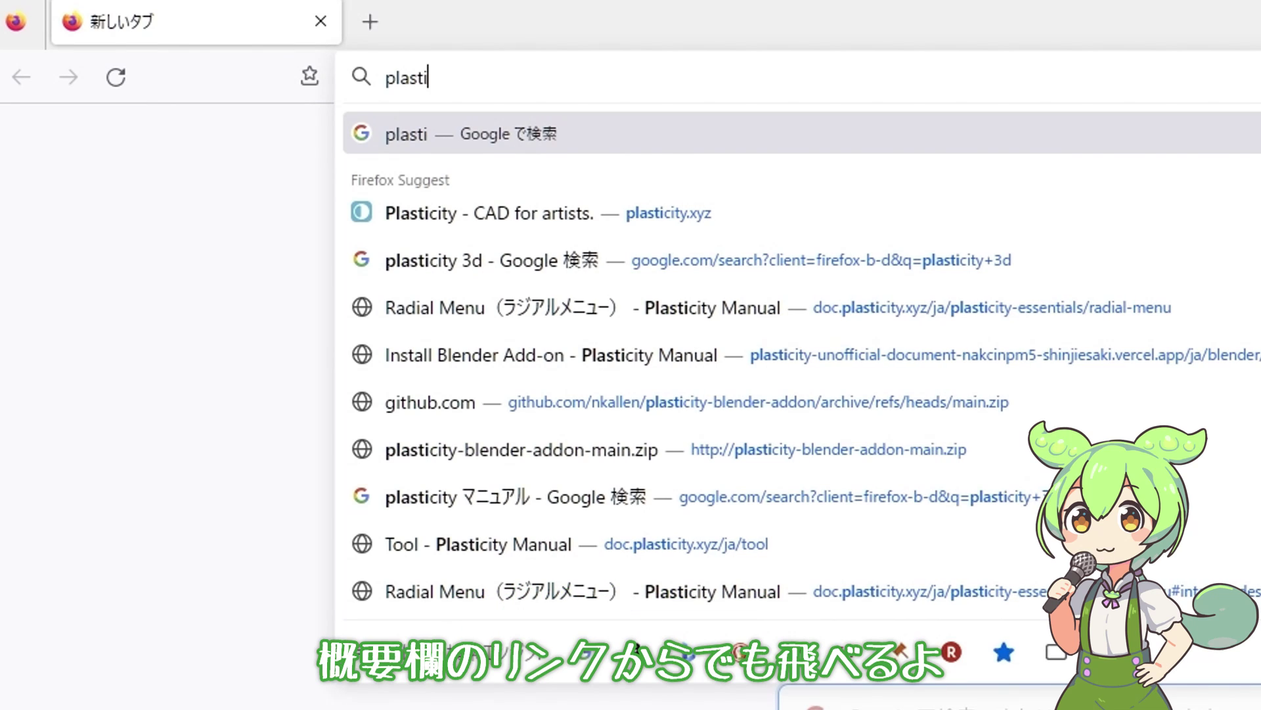
text(city )
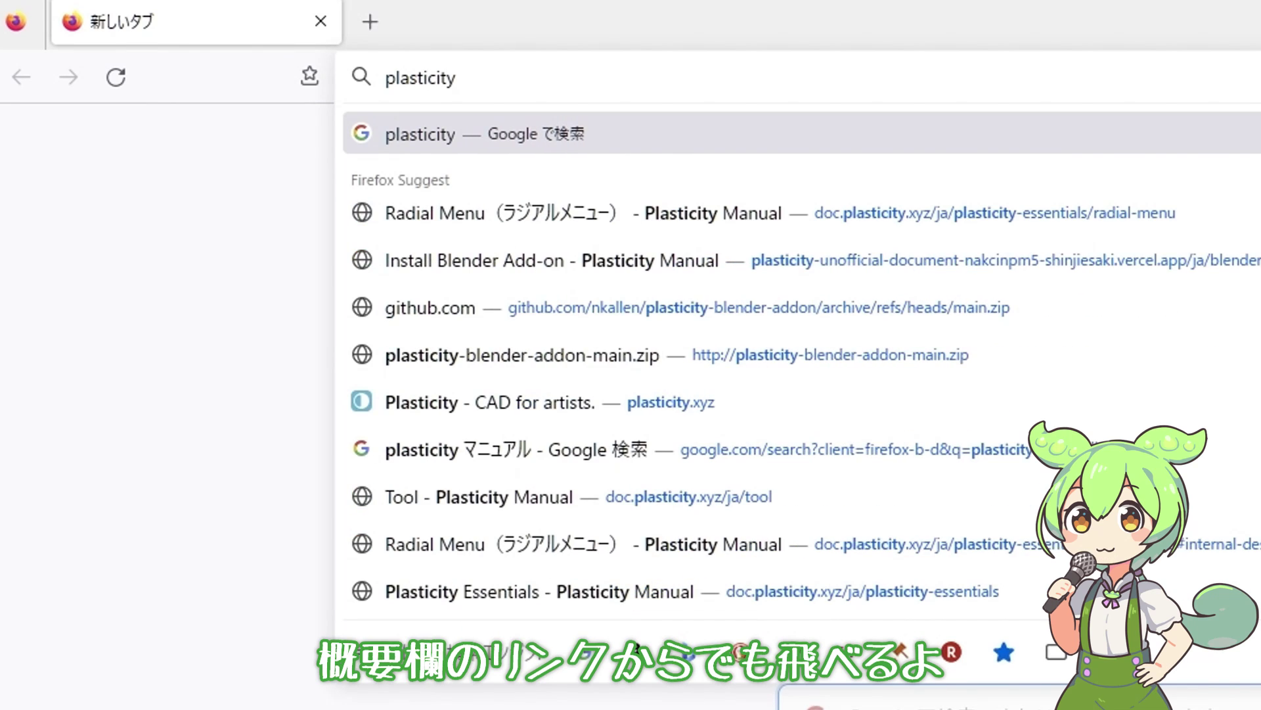
text(まにゅある)
key(space)
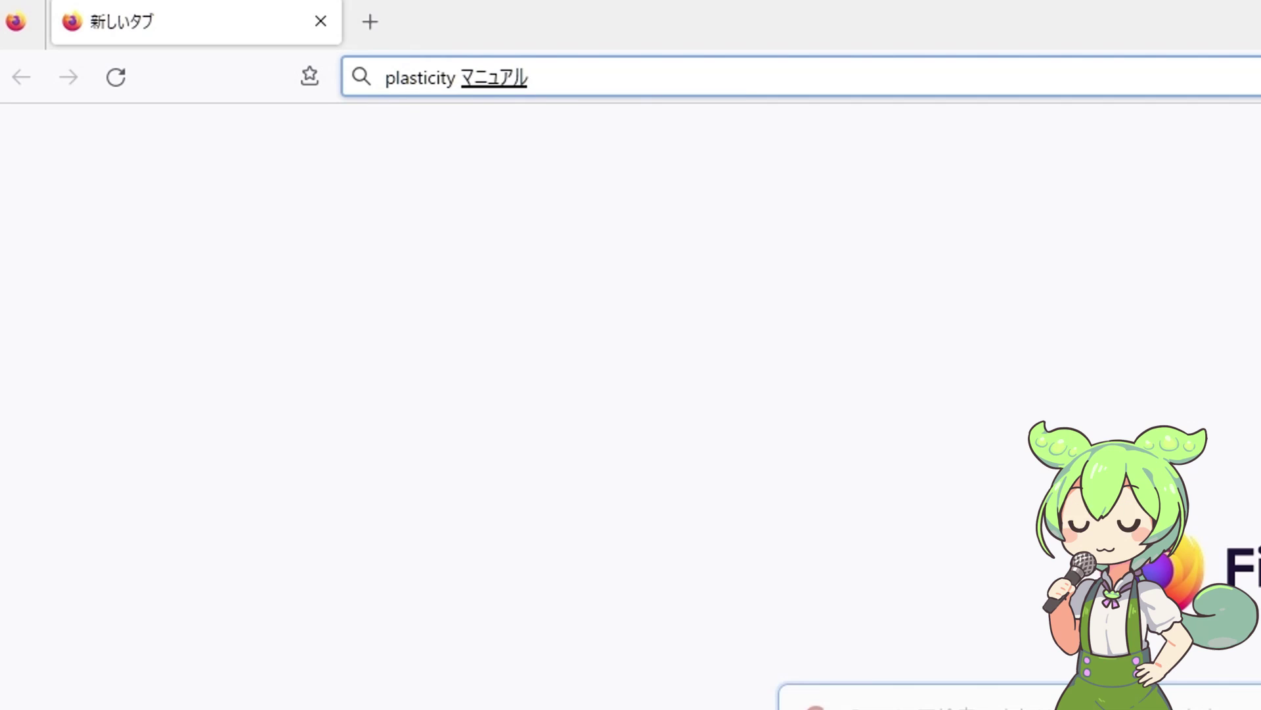
key(Return)
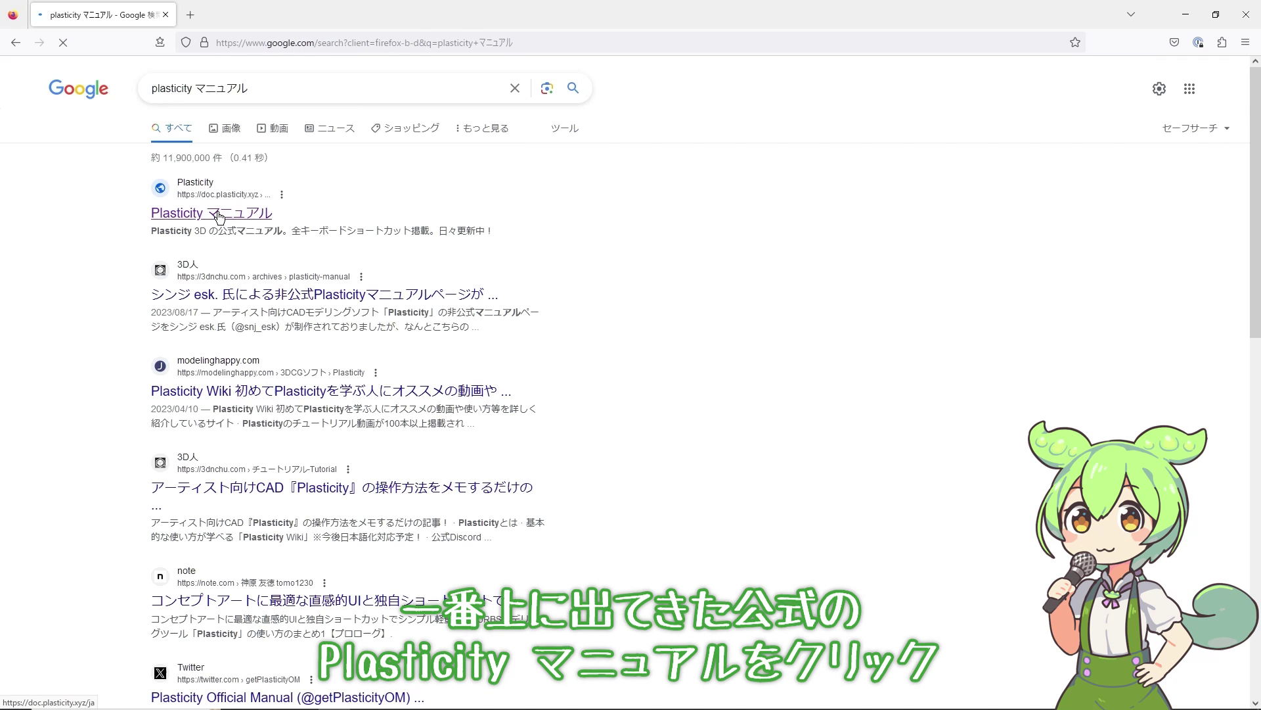
Open the official Plasticity manual and its Blender Bridge introduction page.
click(236, 217)
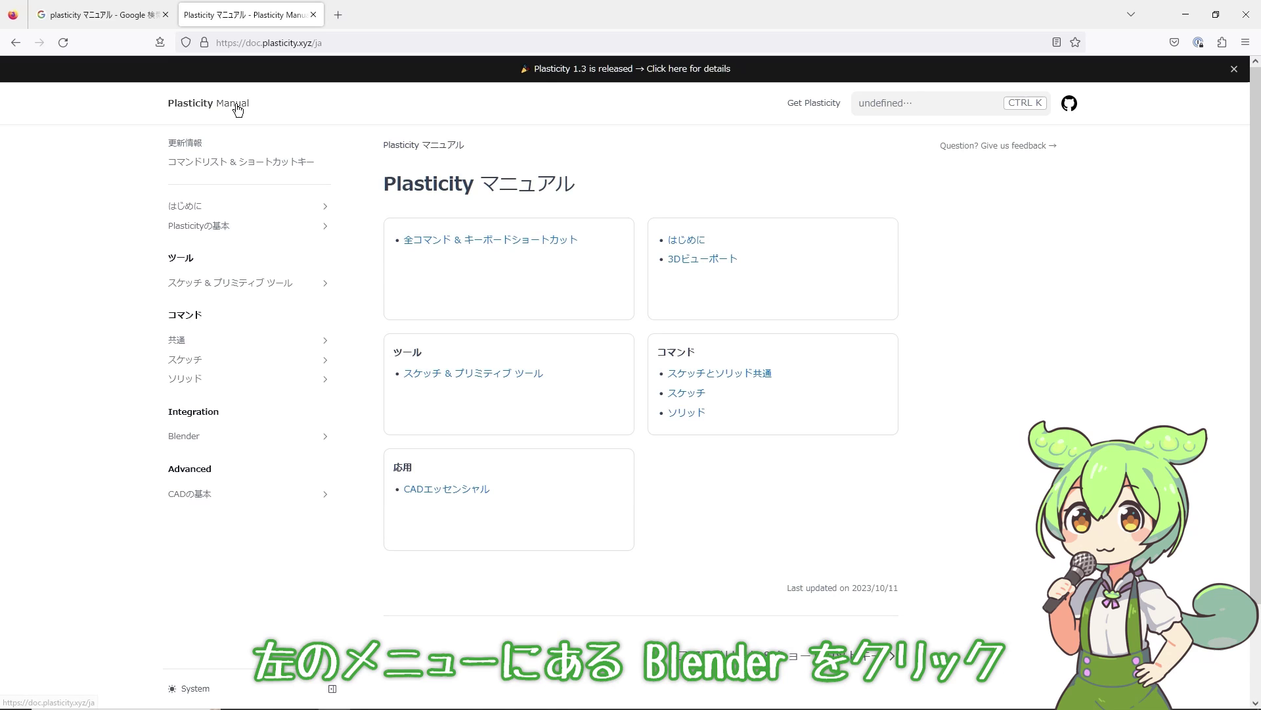
click(192, 436)
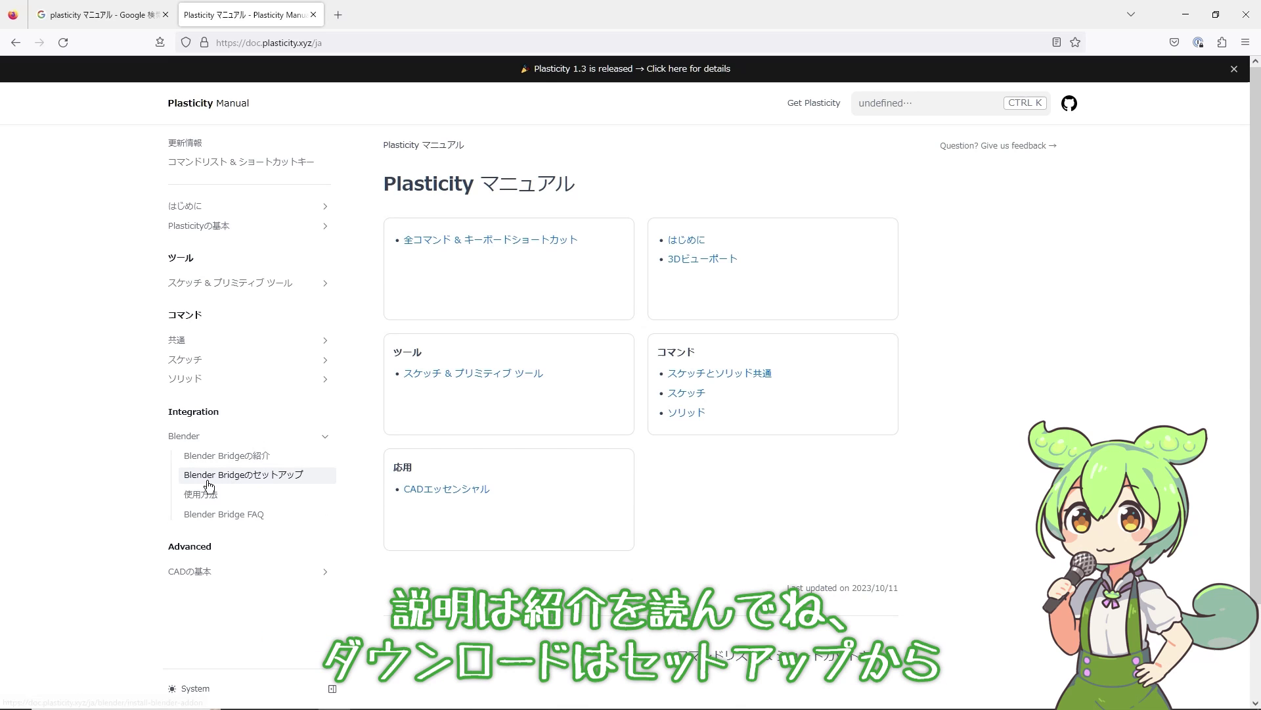
click(214, 458)
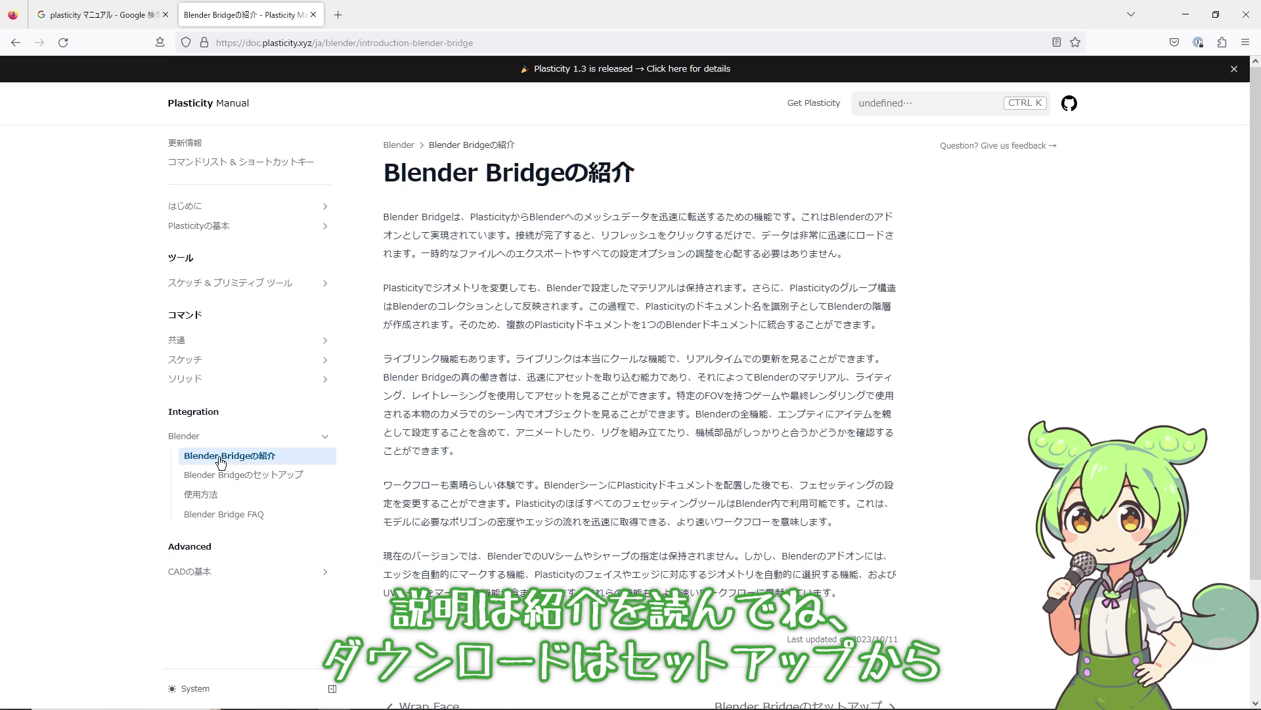
Download plasticity-blender-addon-main.zip from the Blender Bridge setup page, then launch Blender.
scroll(221, 462, down, 3)
scroll(223, 470, up, 3)
click(225, 476)
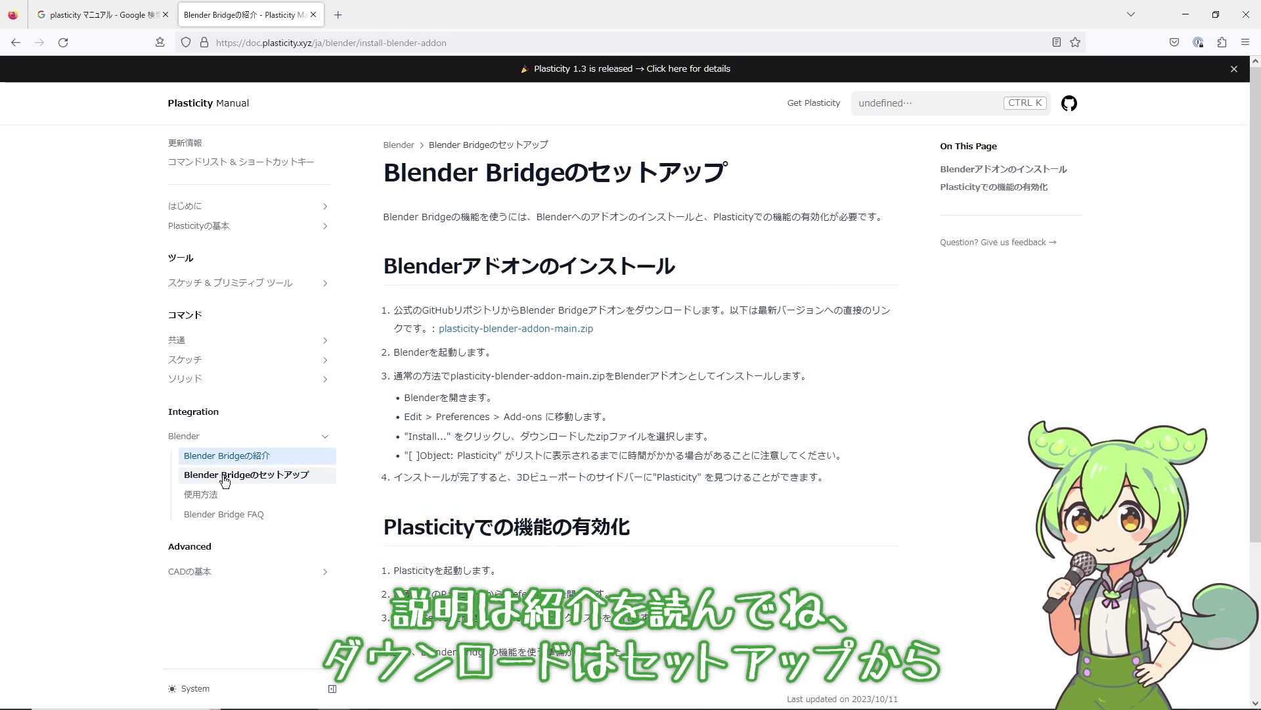
click(515, 328)
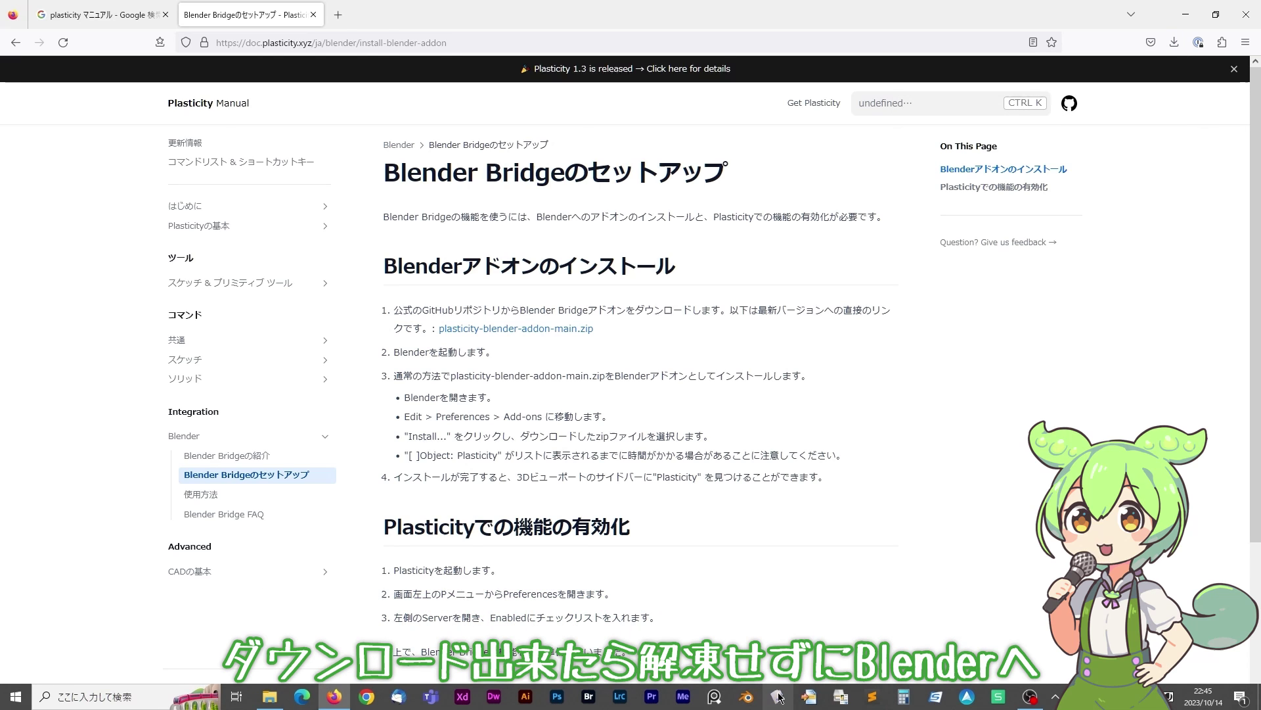
click(780, 697)
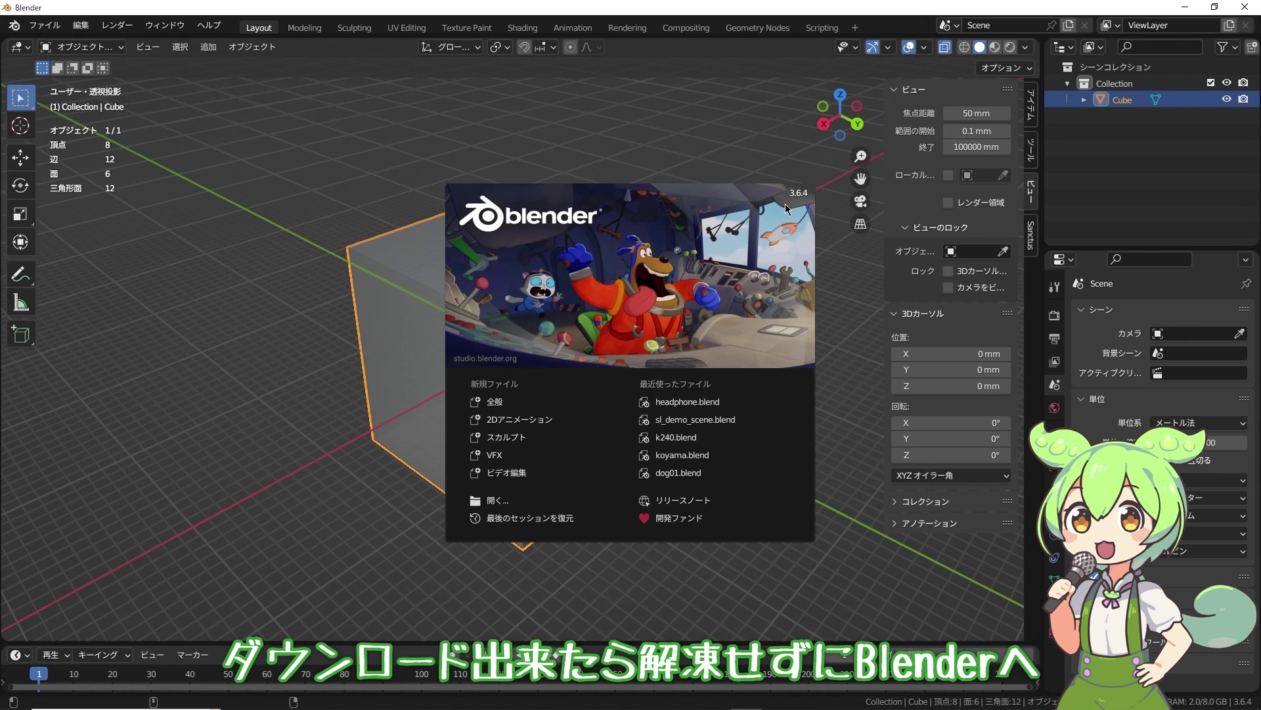
Dismiss the splash screen, delete the default cube and open Blender Preferences.
click(785, 203)
key(Delete)
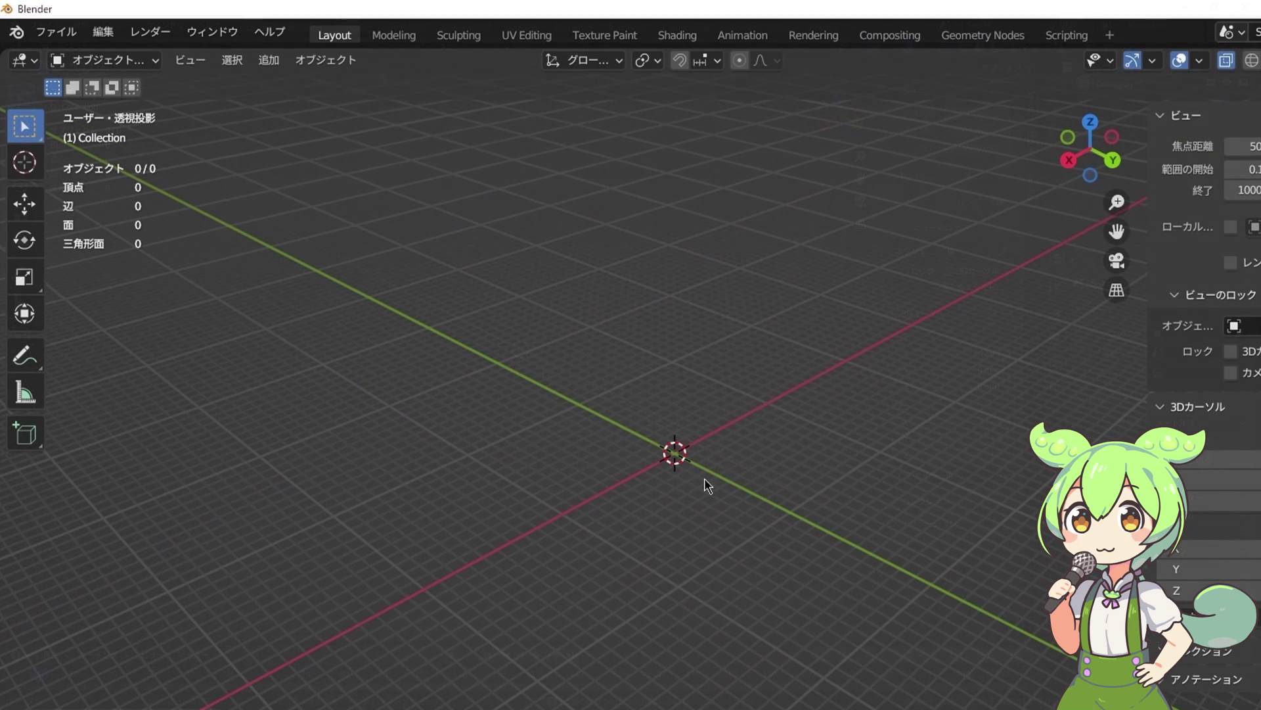
click(46, 29)
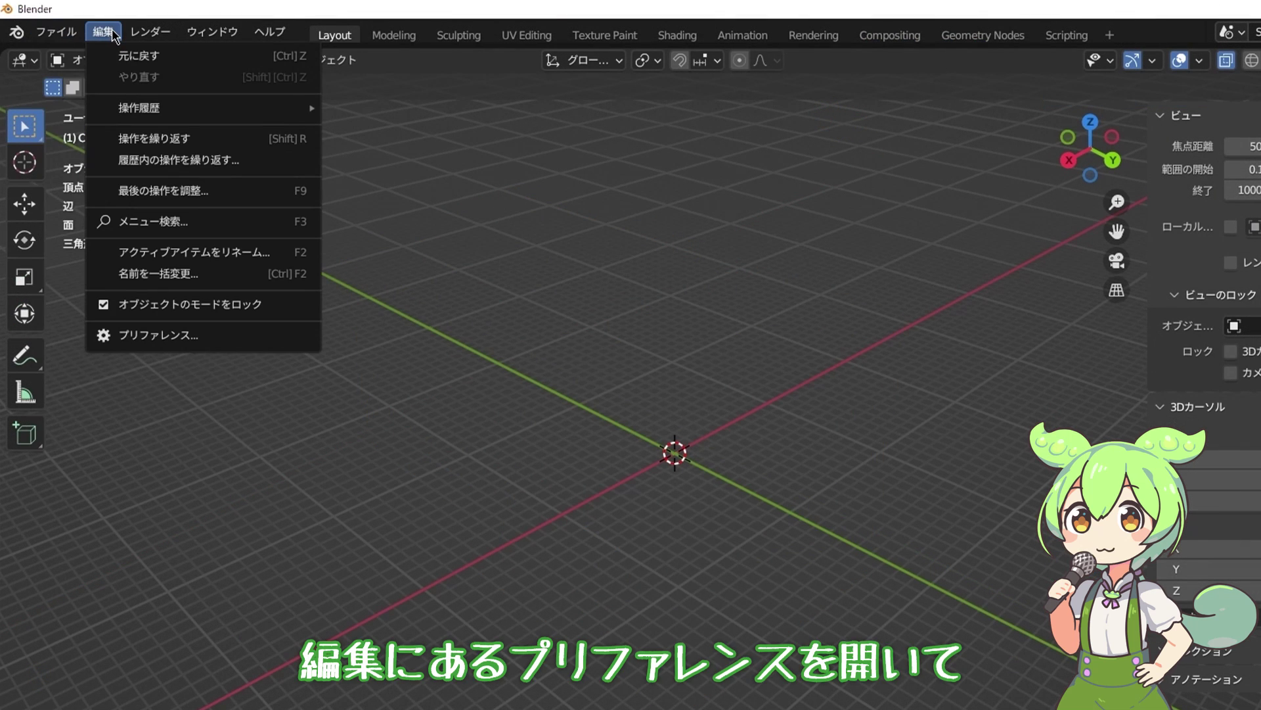
click(168, 342)
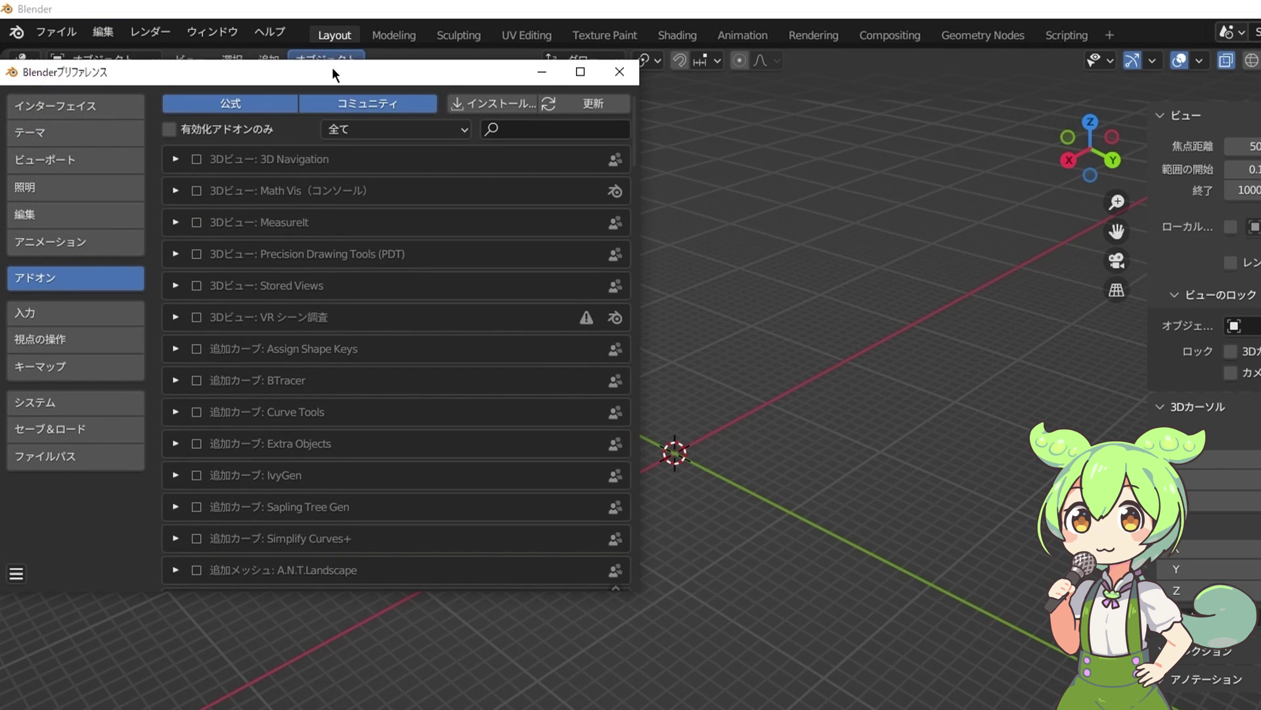
Centre the Preferences window and open the add-on install file browser.
drag(333, 72, 653, 97)
click(847, 150)
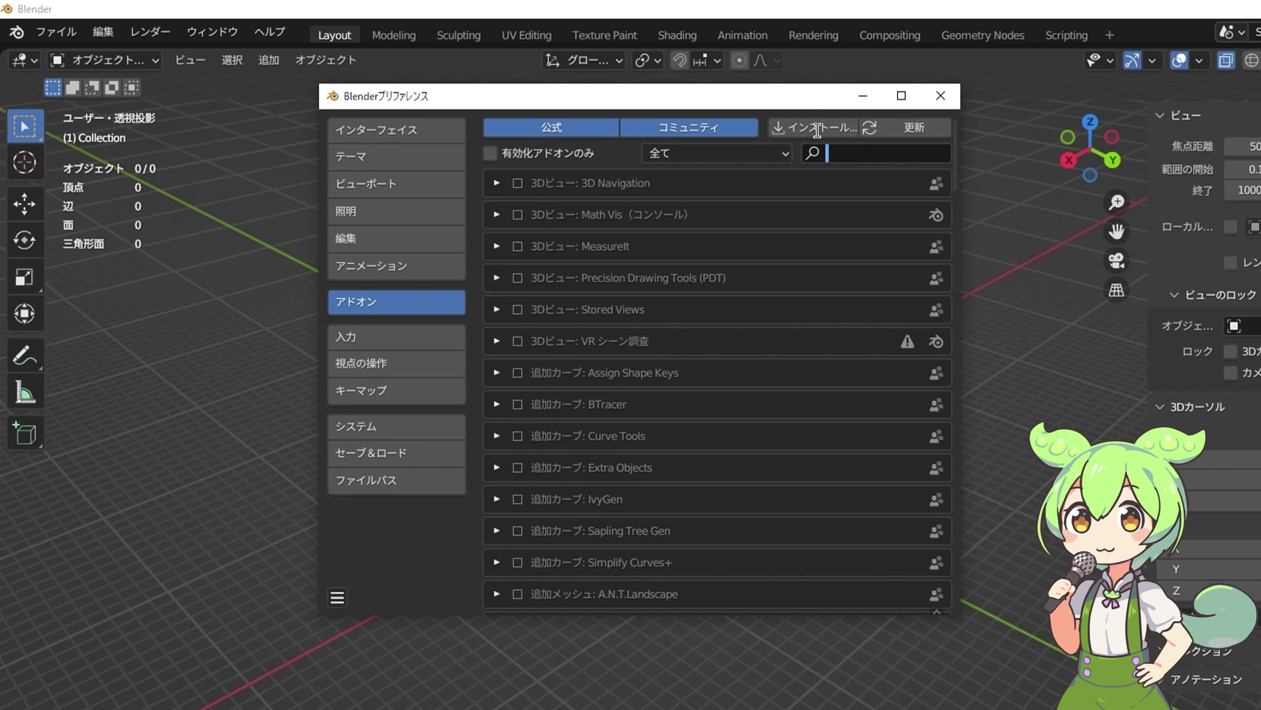
click(797, 133)
click(814, 131)
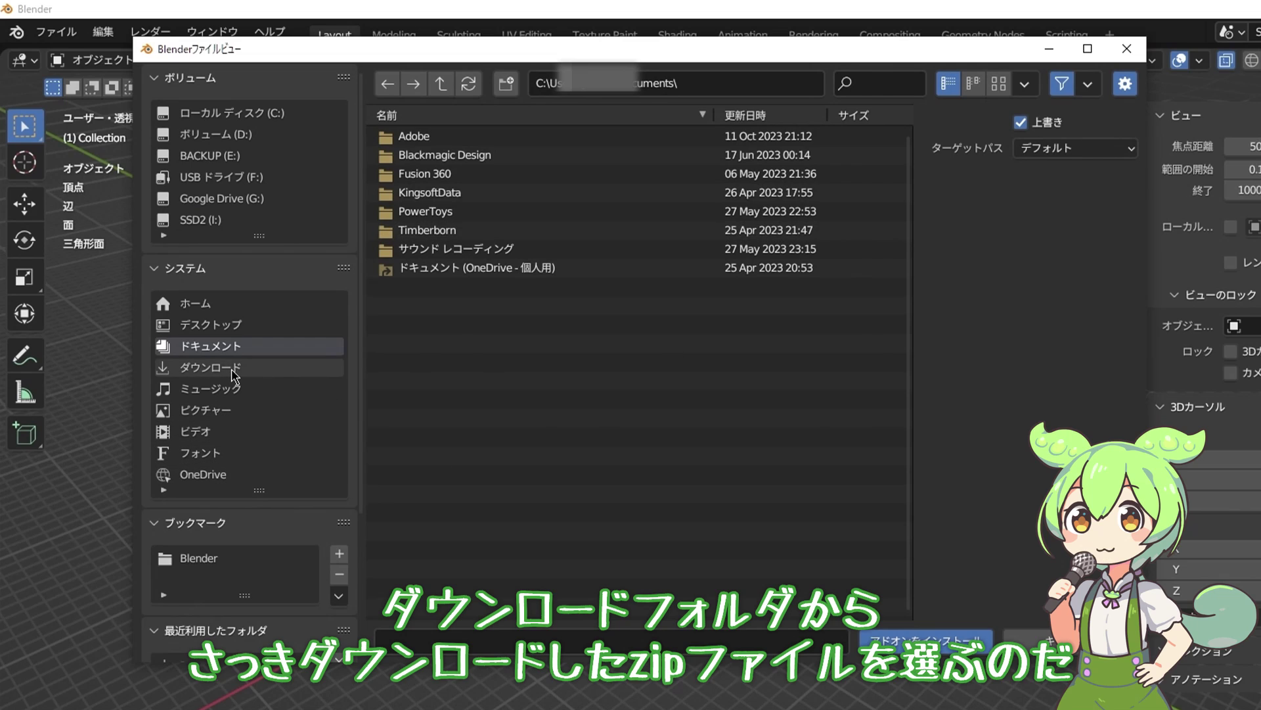
Install plasticity-blender-addon-main.zip from the Downloads folder as a Blender add-on.
click(230, 369)
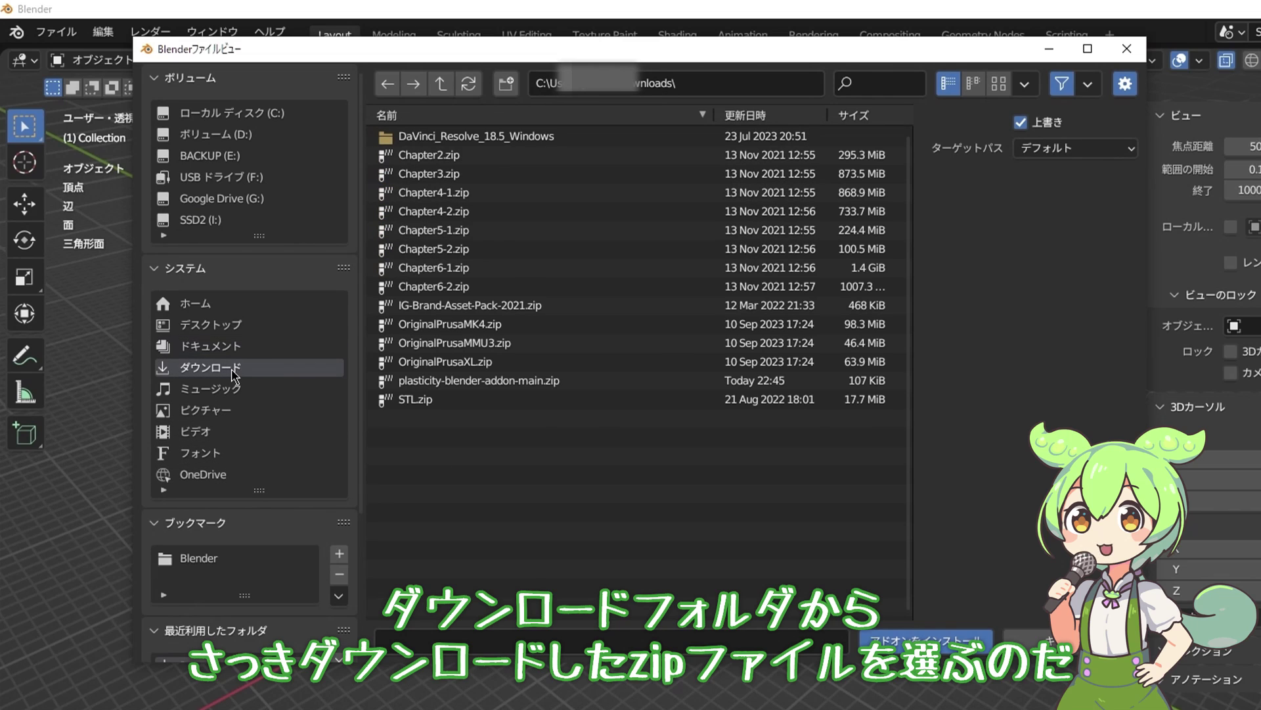
click(482, 383)
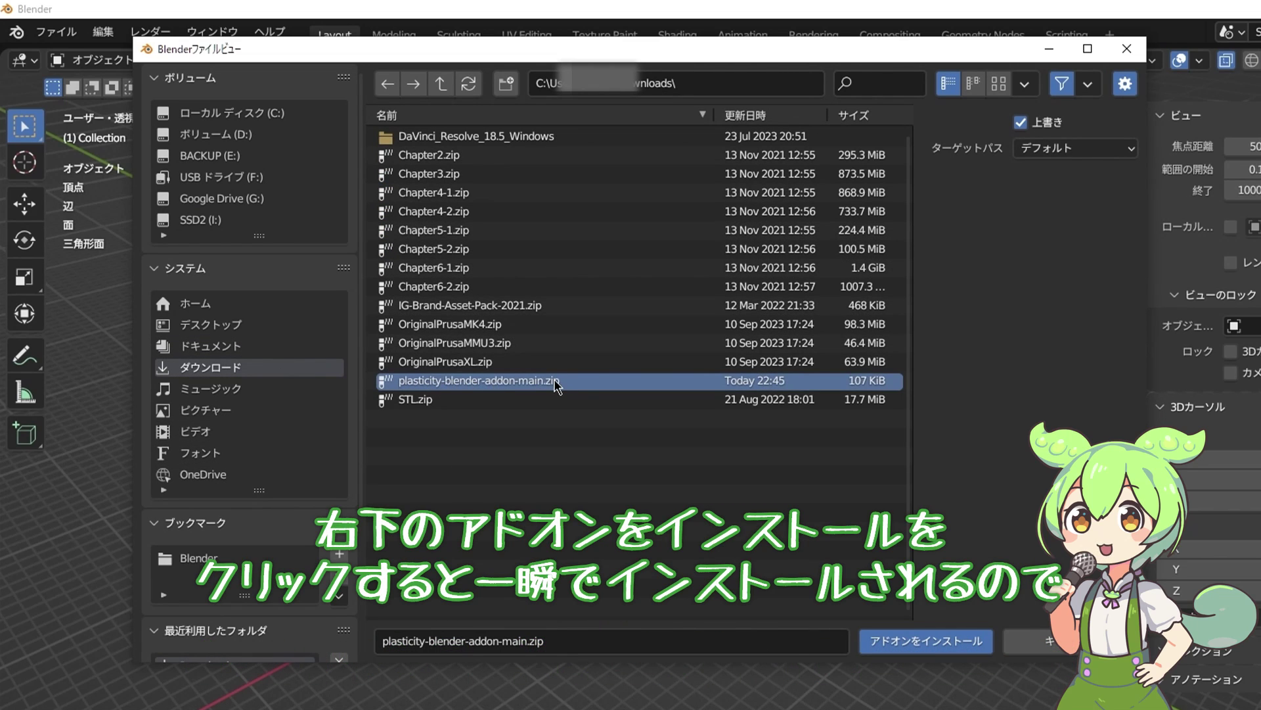
click(939, 638)
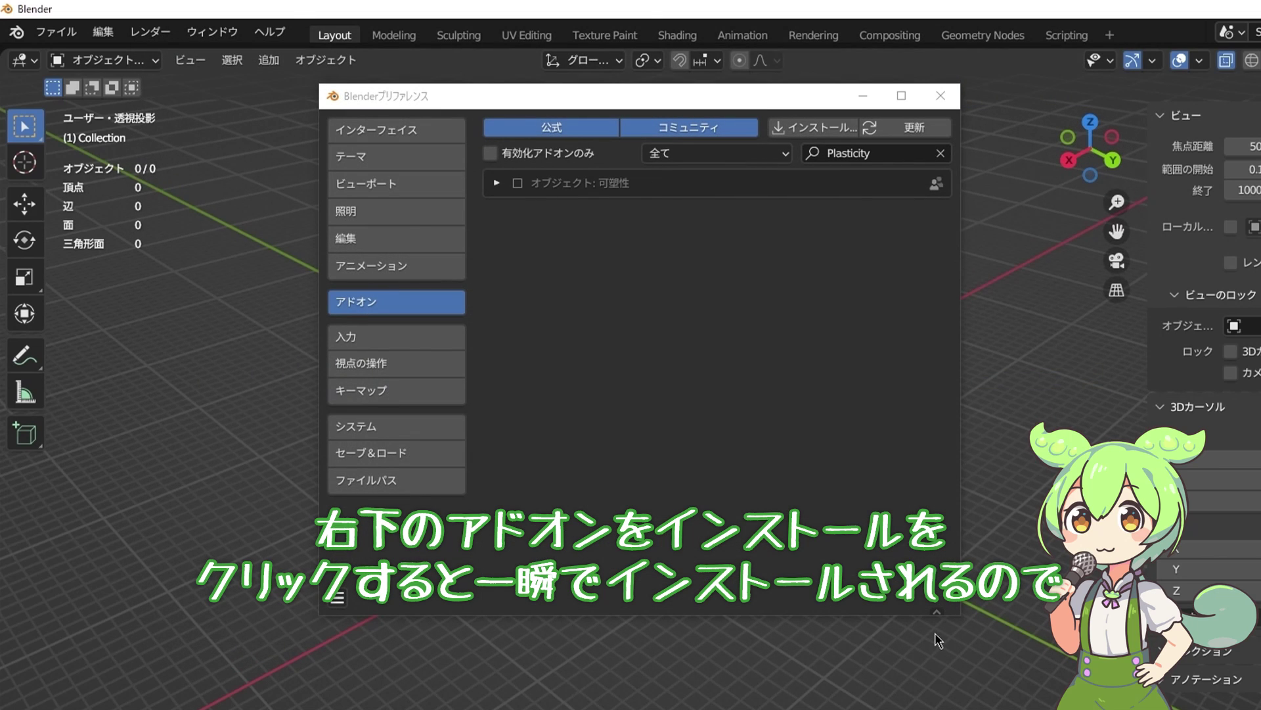
Enable the Plasticity add-on, close Preferences and show the 可塑性 sidebar panel.
click(518, 184)
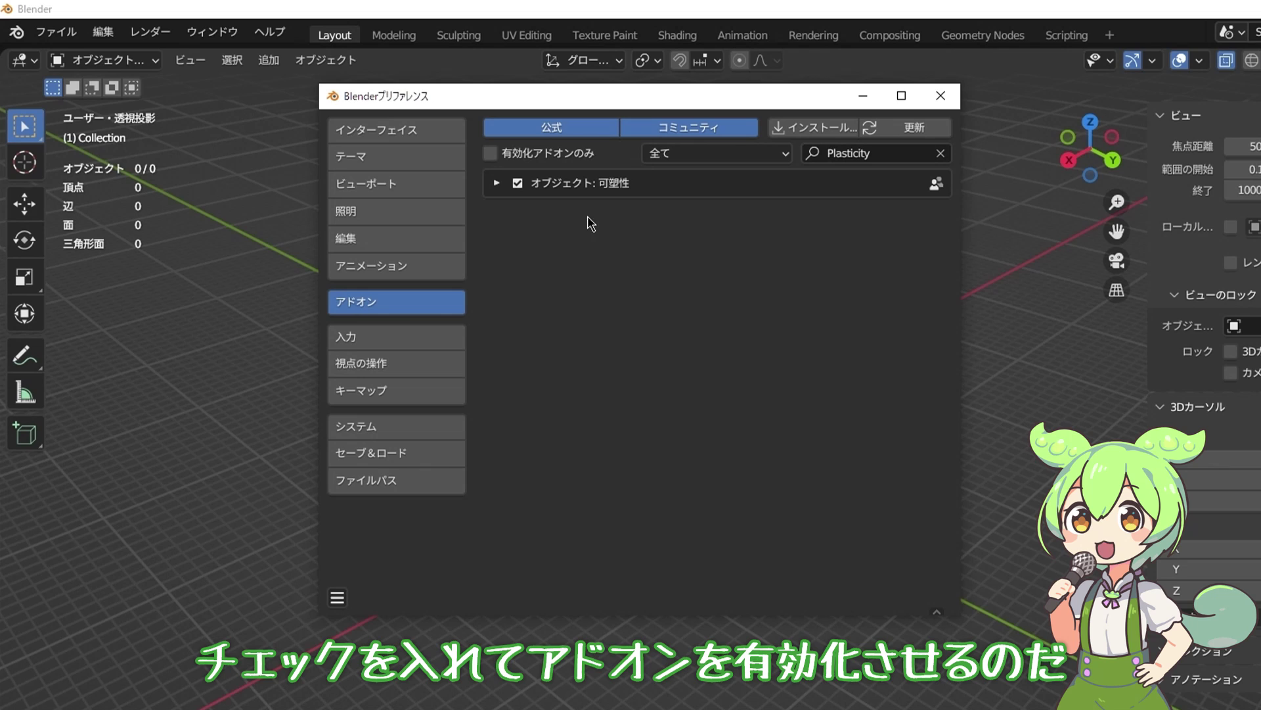
click(941, 95)
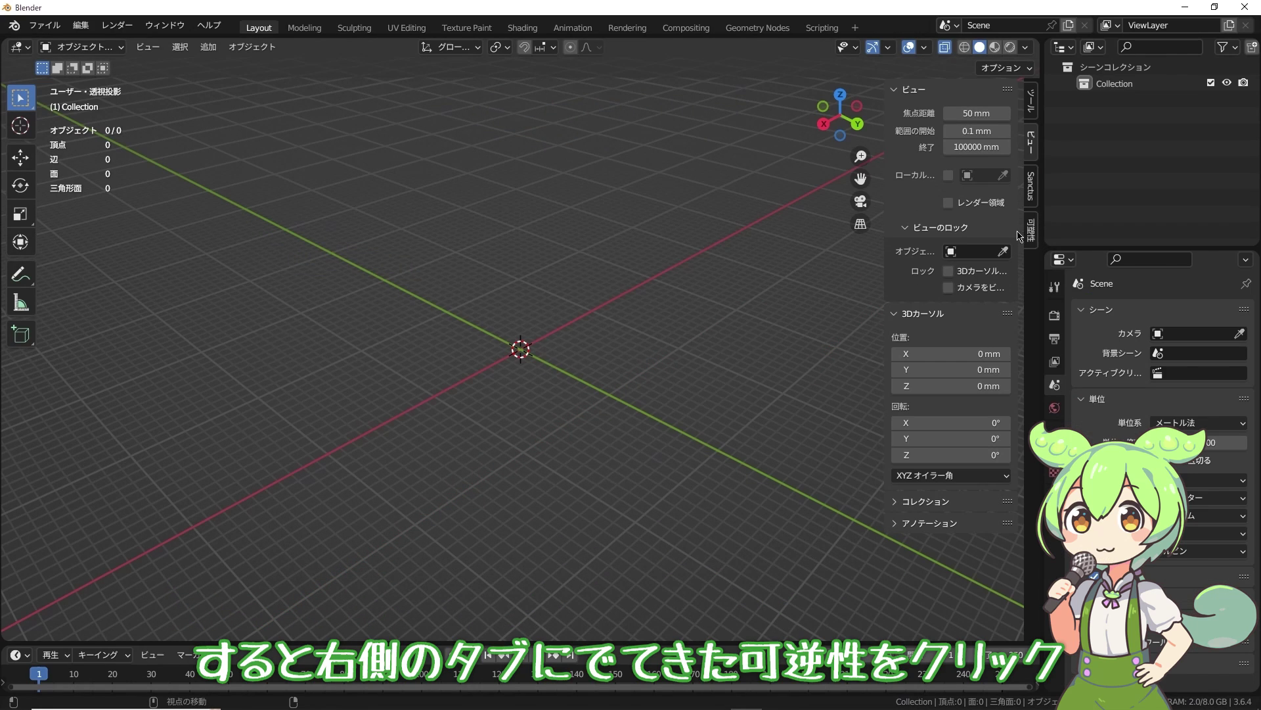
click(1032, 230)
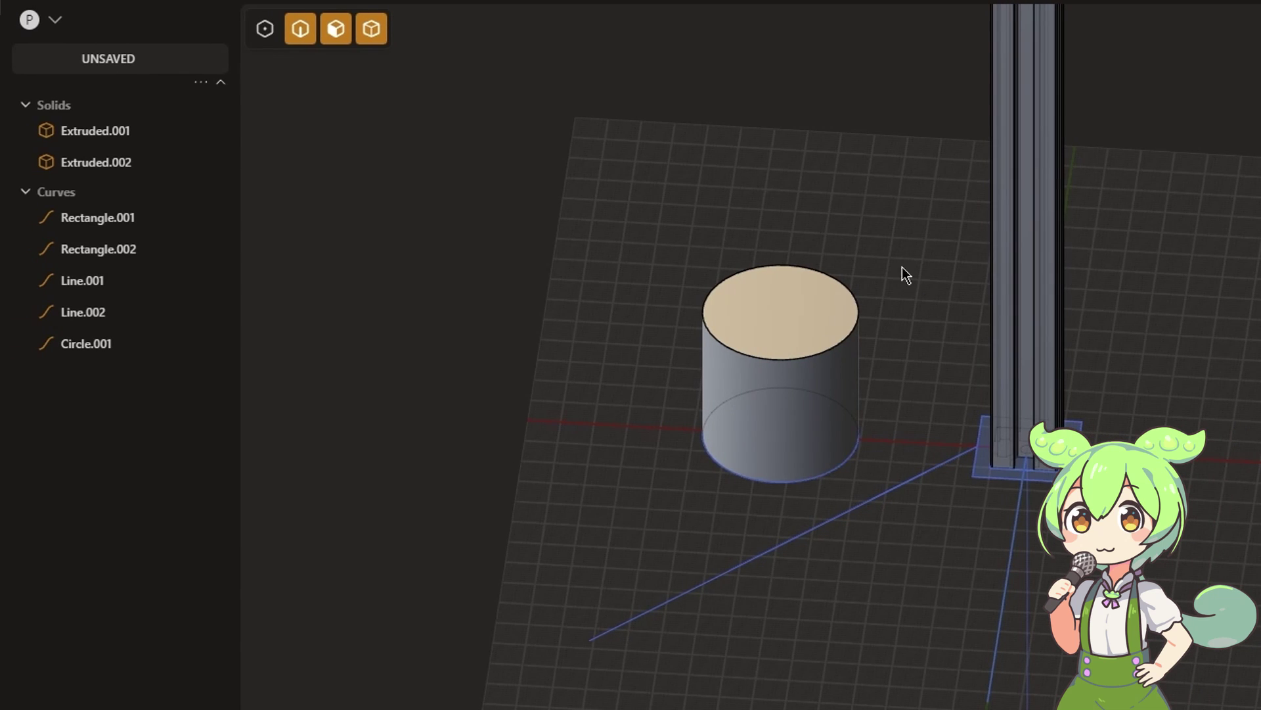
Review Plasticity's Server preferences (localhost:8980) and dock its window on the left beside Blender.
scroll(913, 260, down, 2)
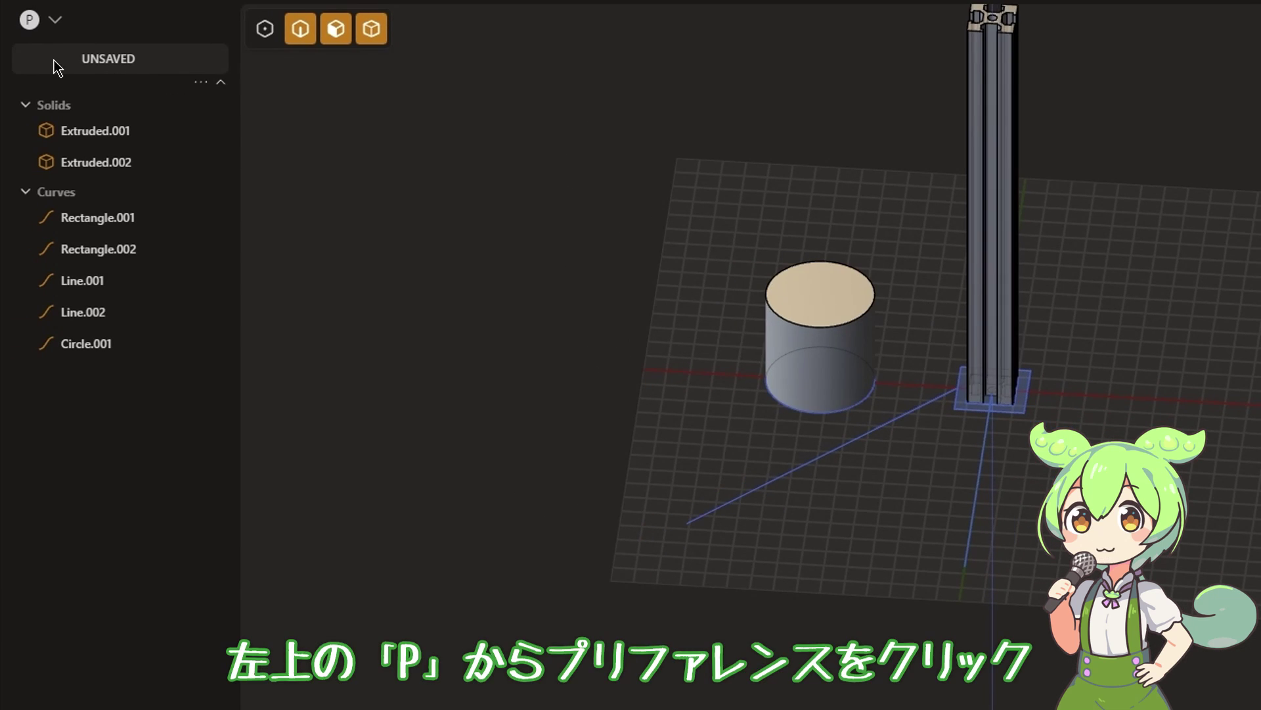
click(30, 20)
click(151, 265)
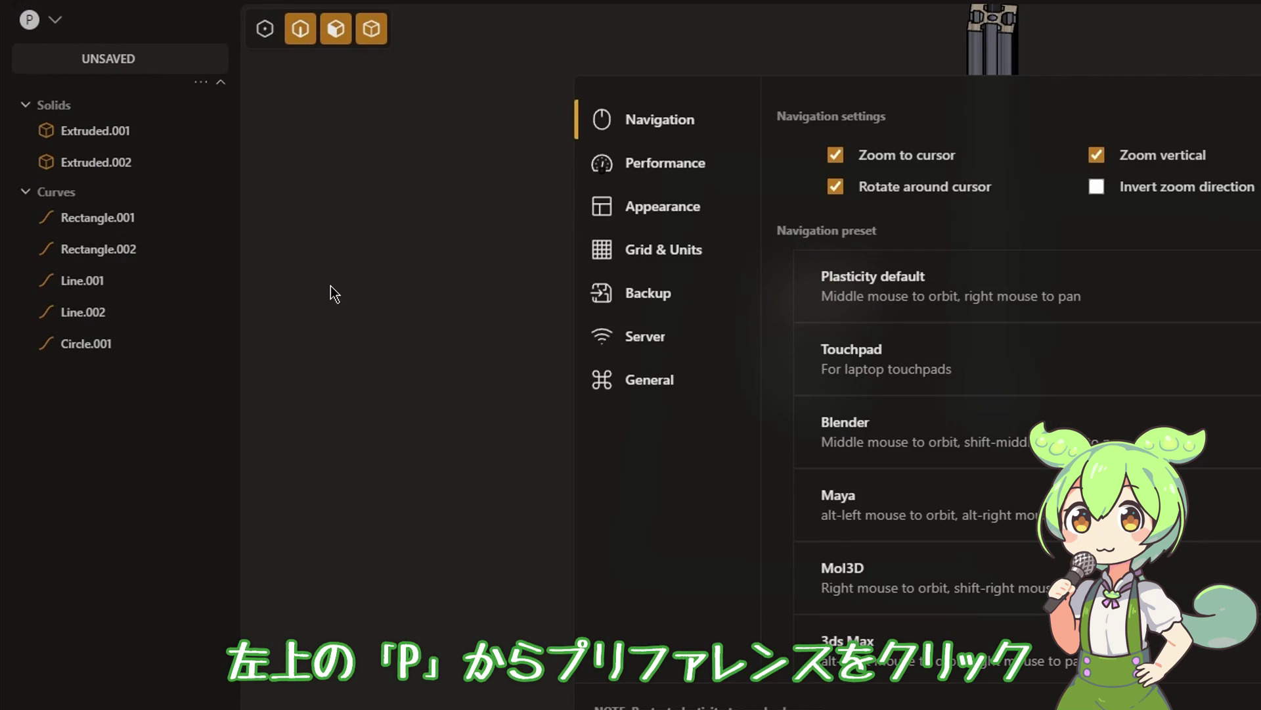
click(657, 340)
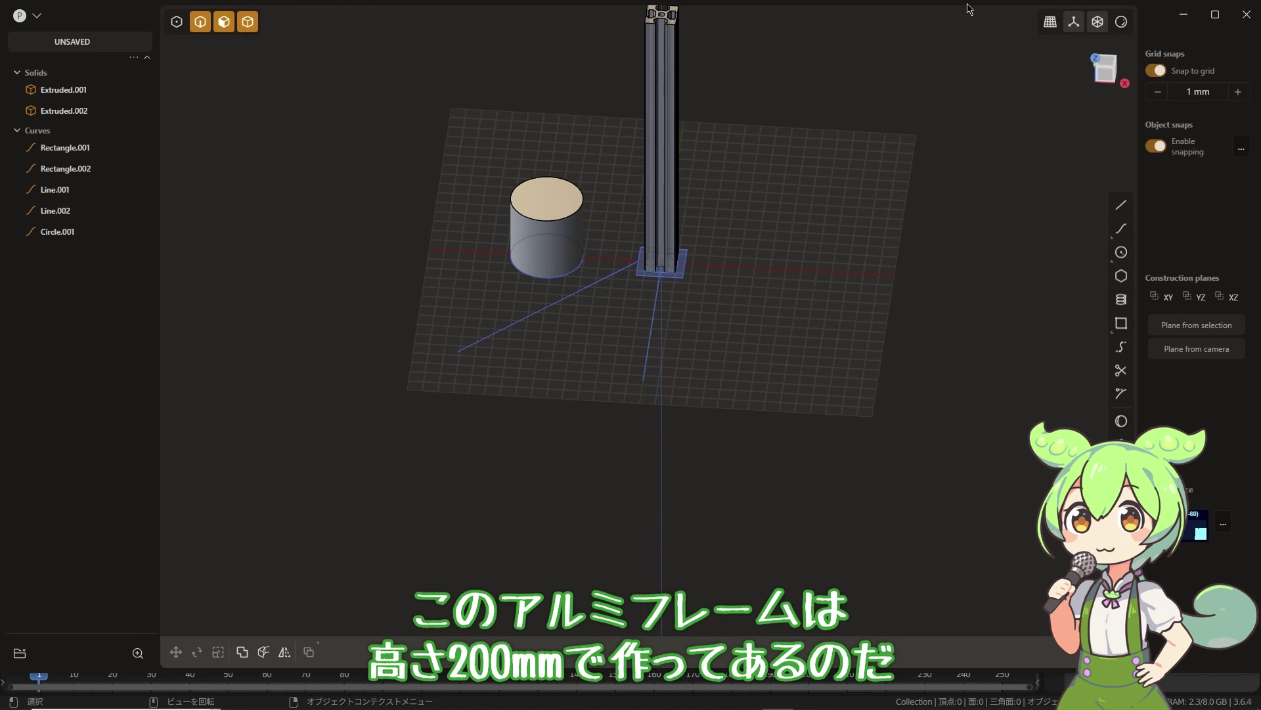
mouse_move(968, 9)
mouse_down()
mouse_move(406, 106)
mouse_move(407, 8)
mouse_up()
drag(740, 24, 741, 34)
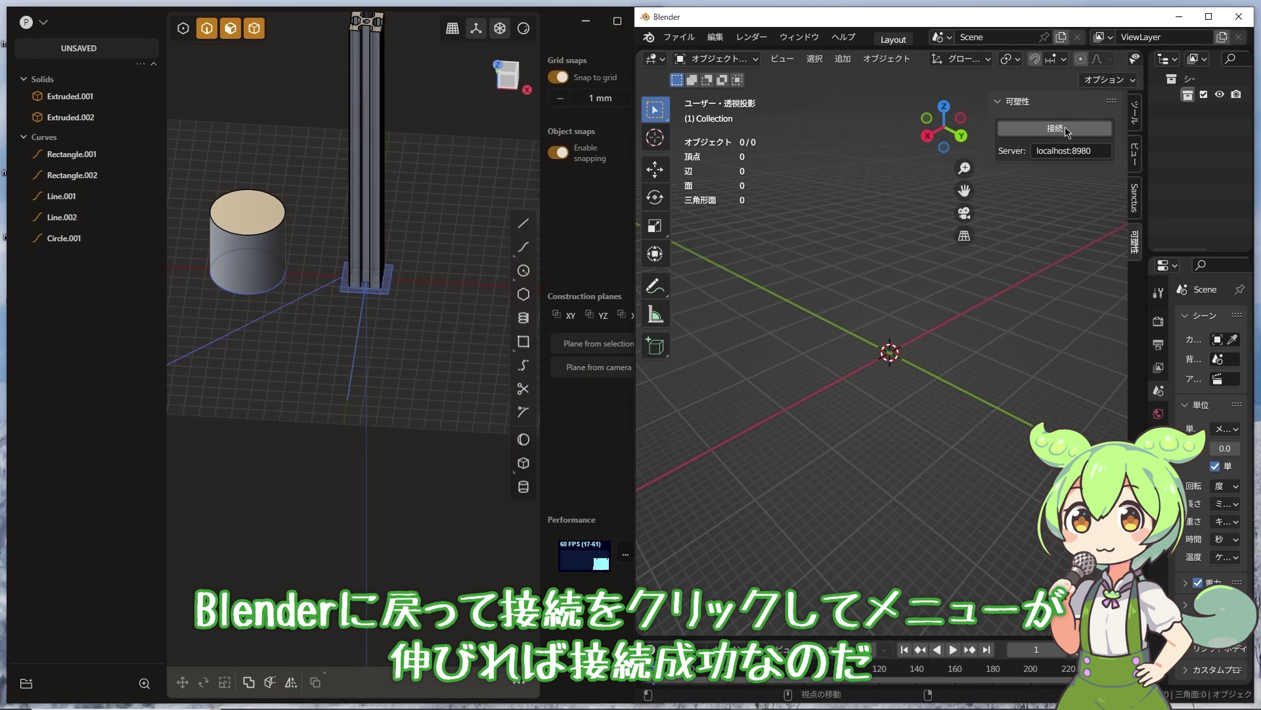
Connect to localhost:8980, import Extruded.001 and Extruded.002, and maximize Blender.
click(1065, 129)
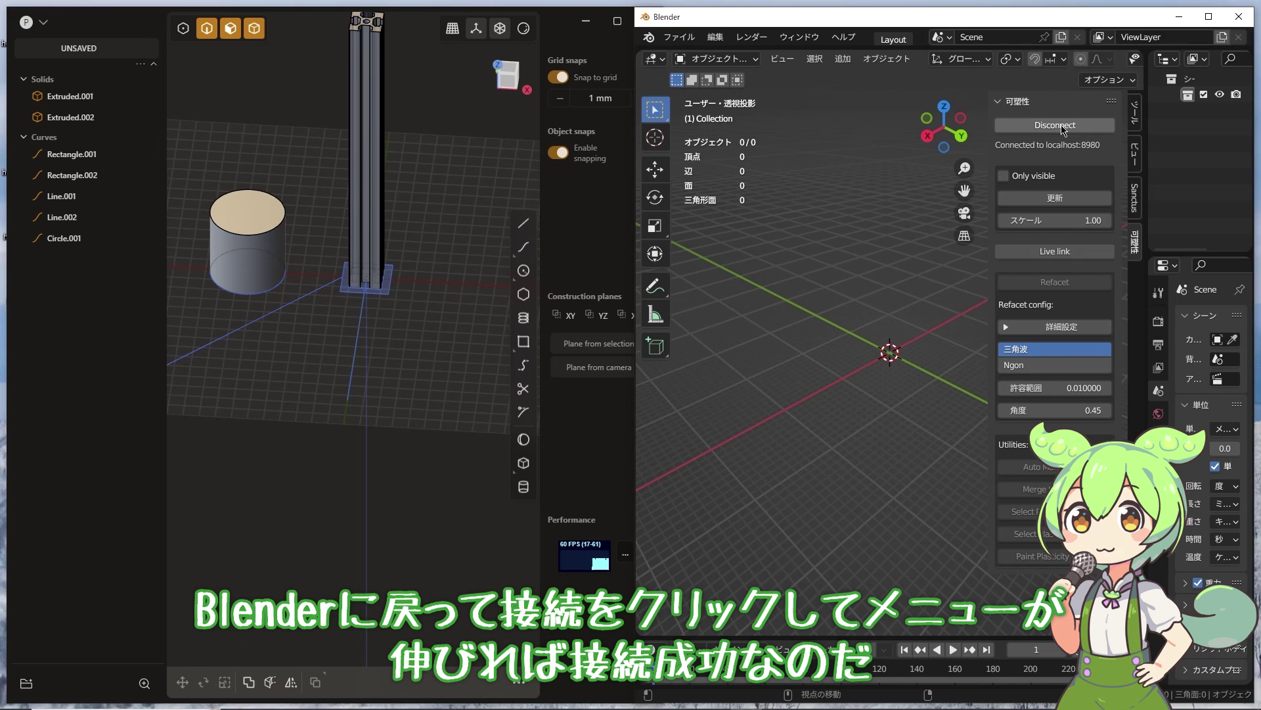
click(1052, 197)
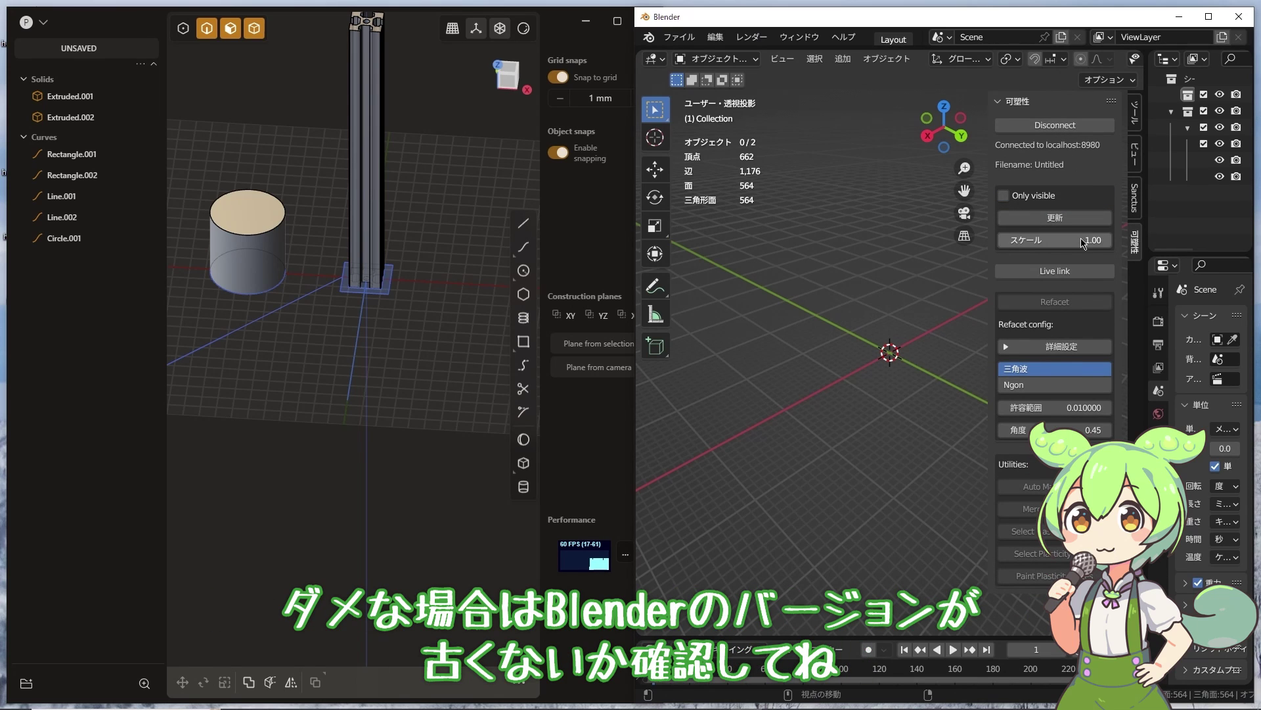
double_click(995, 17)
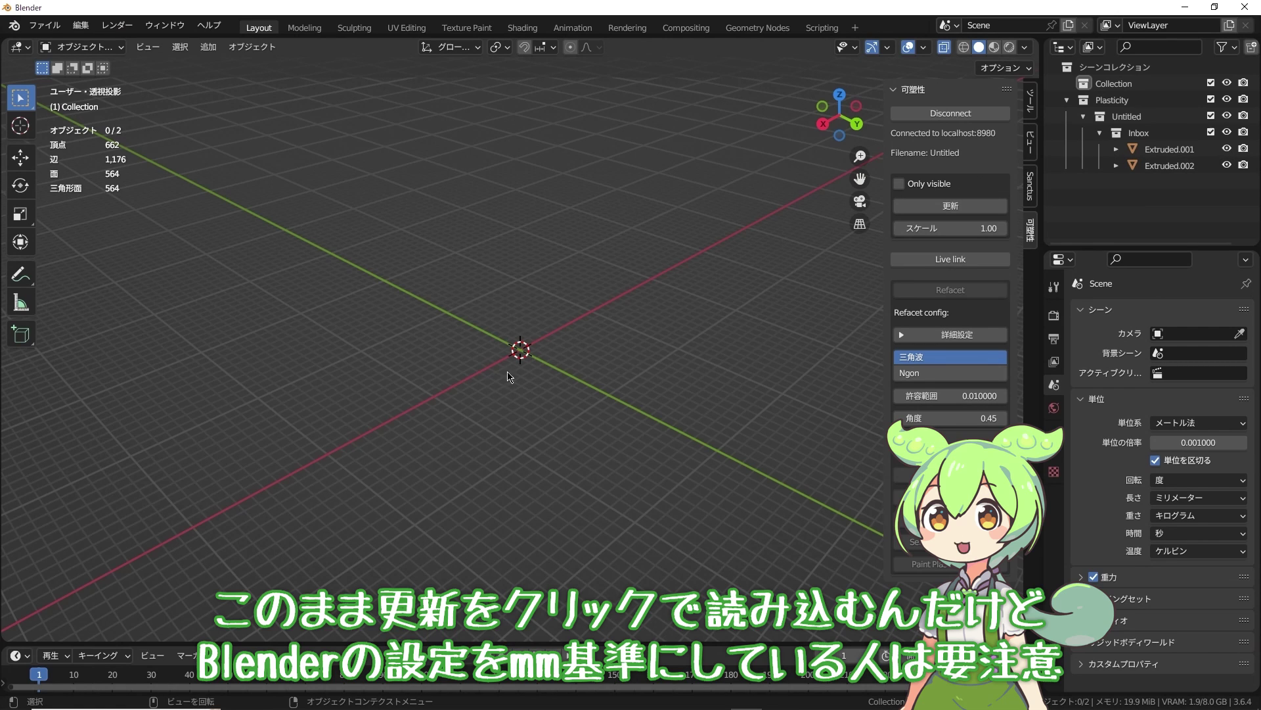
Zoom in on the tiny imports, then delete the Plasticity, Untitled and Inbox collections.
scroll(549, 357, up, 3)
scroll(549, 357, up, 3)
scroll(550, 360, up, 3)
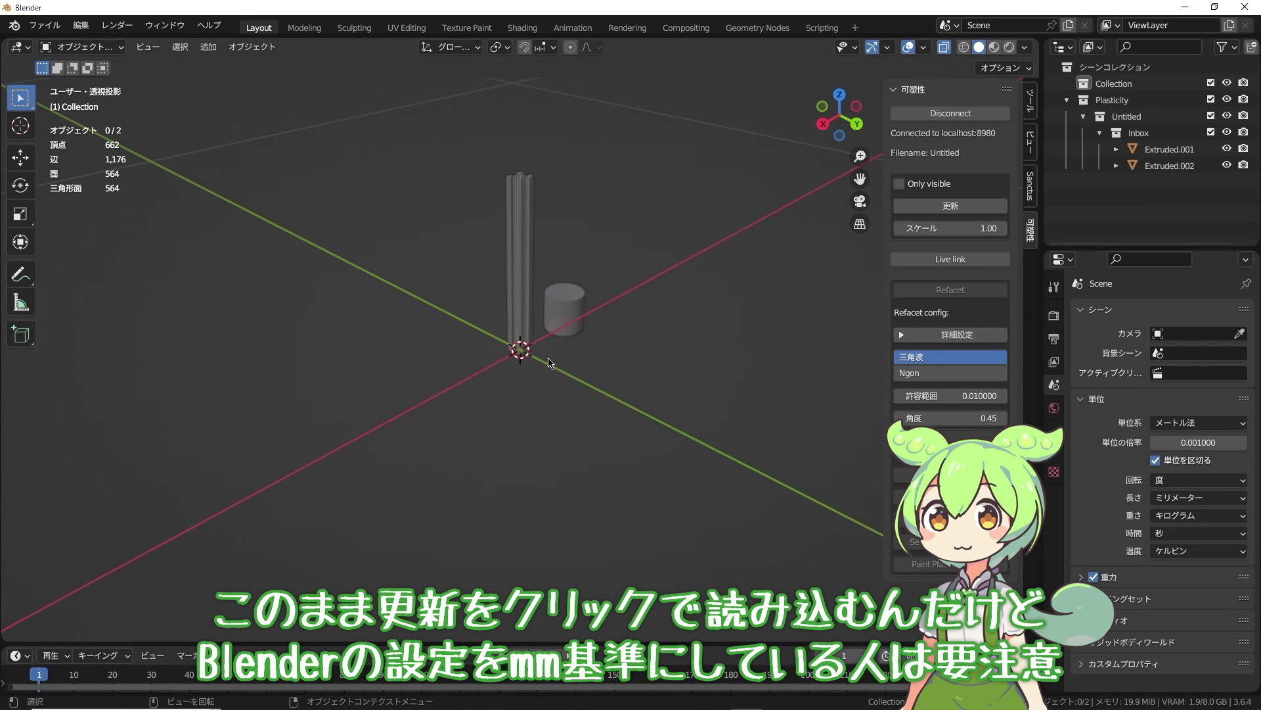
scroll(550, 363, up, 2)
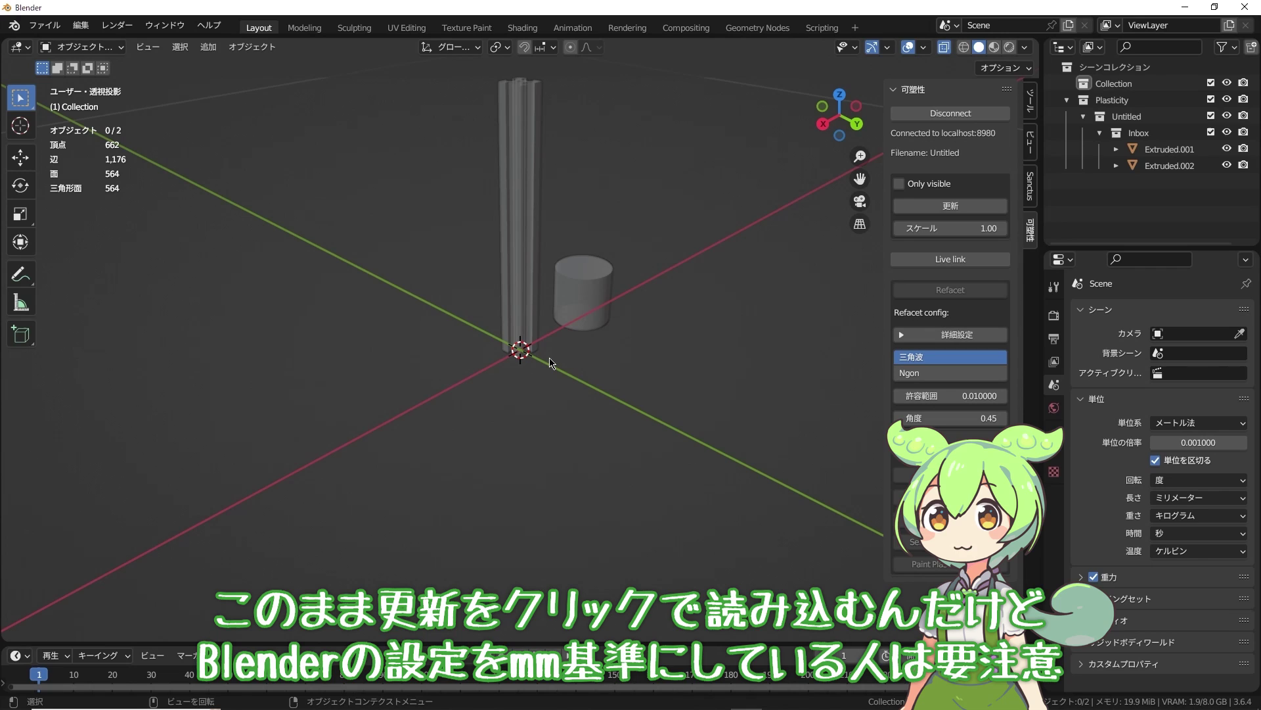
scroll(551, 362, down, 8)
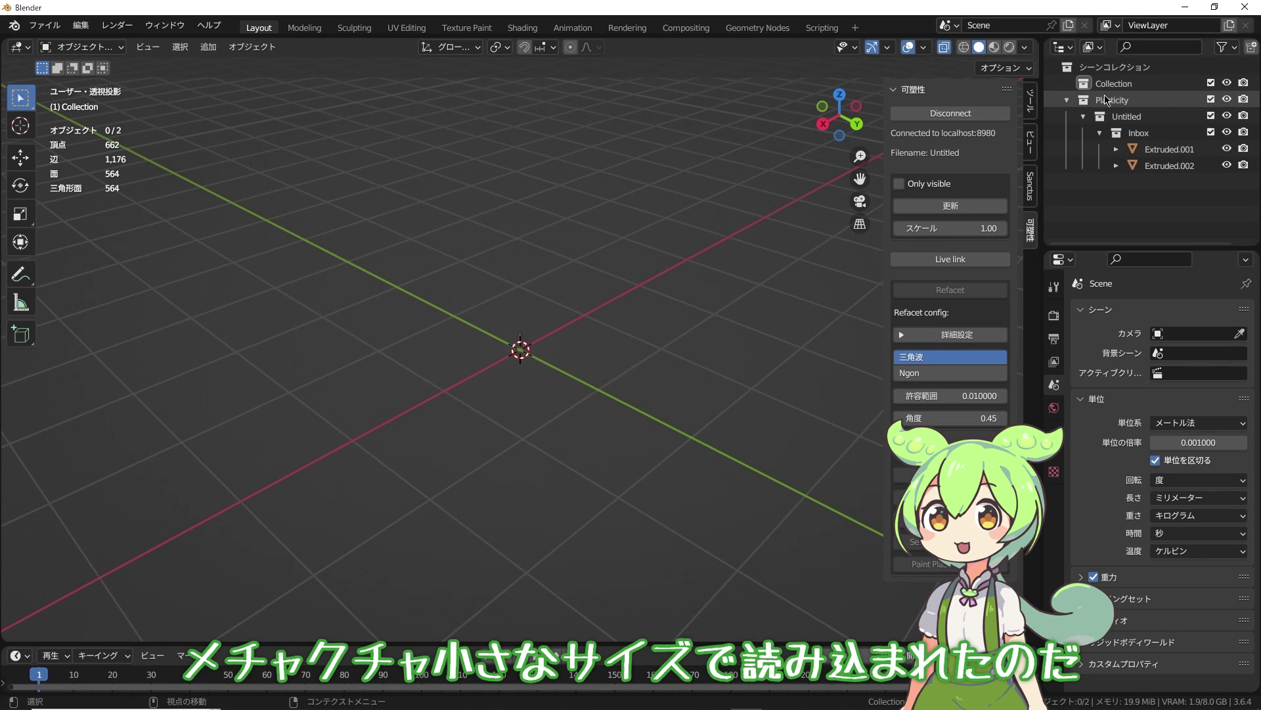
click(1130, 100)
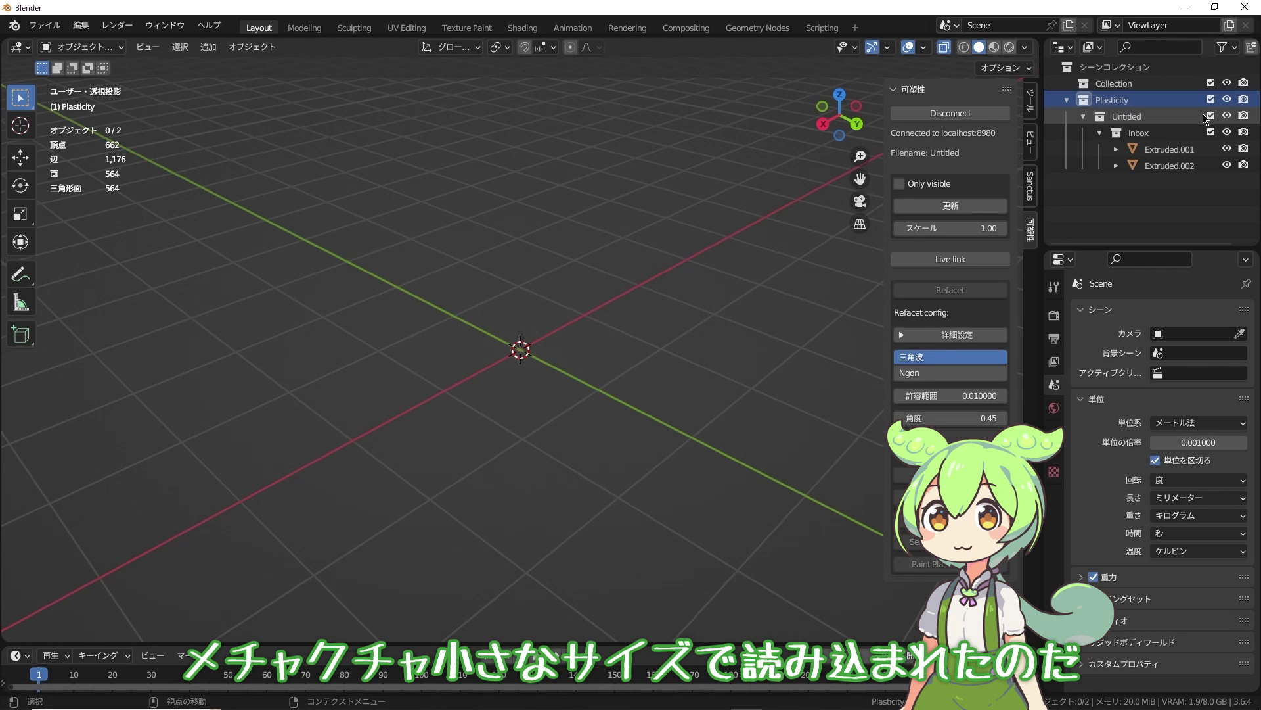
key(Delete)
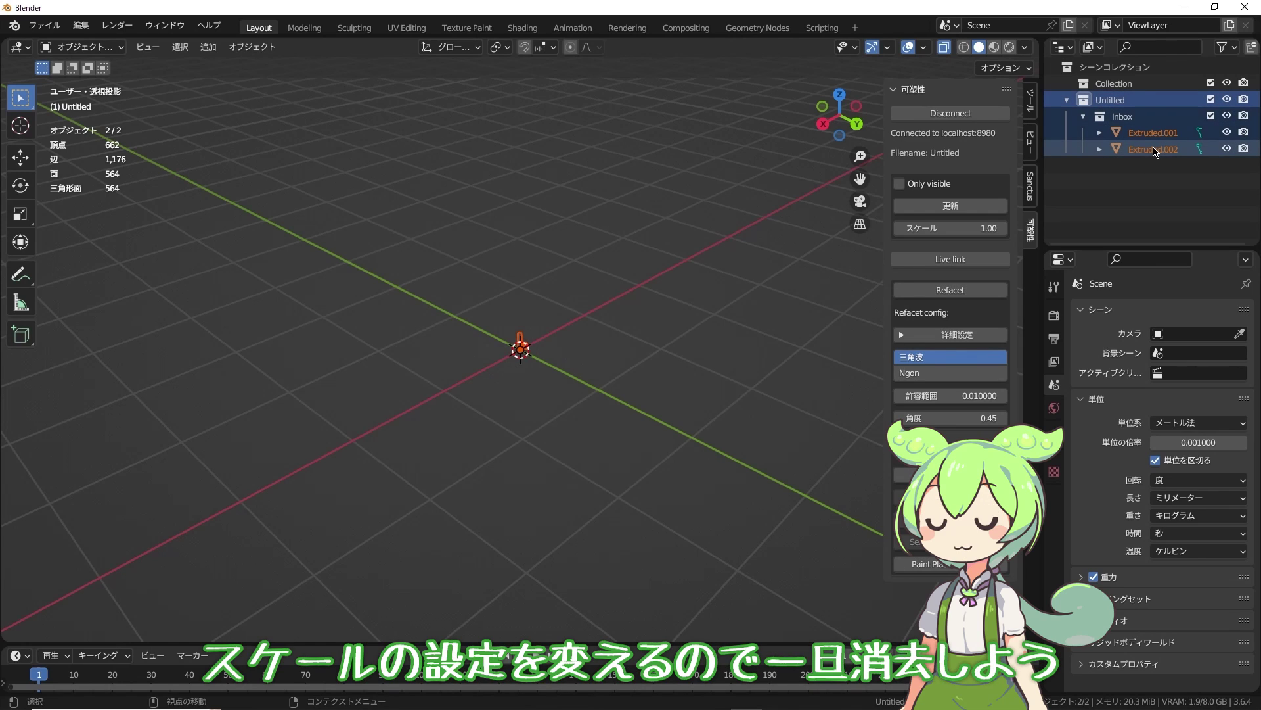
key(Delete)
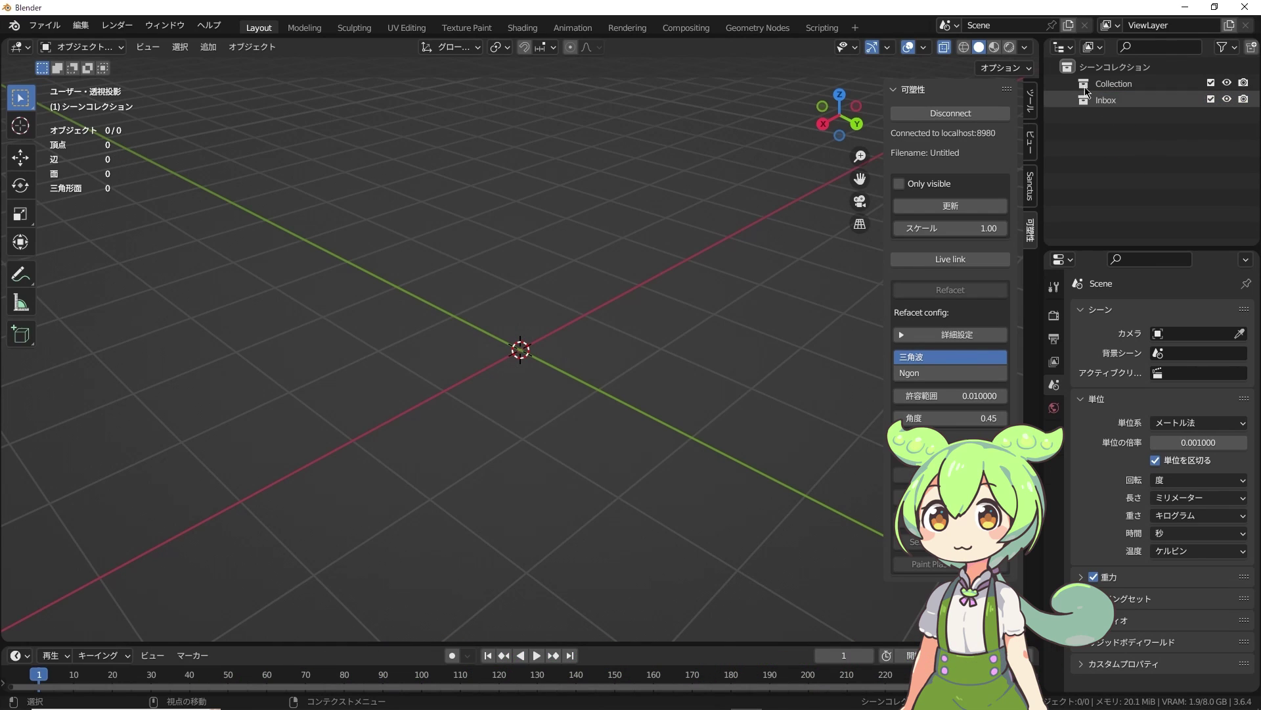
click(1117, 84)
key(Delete)
Delete the leftover Collection, set the Plasticity import scale to 1000 and reconnect.
click(1121, 89)
key(Delete)
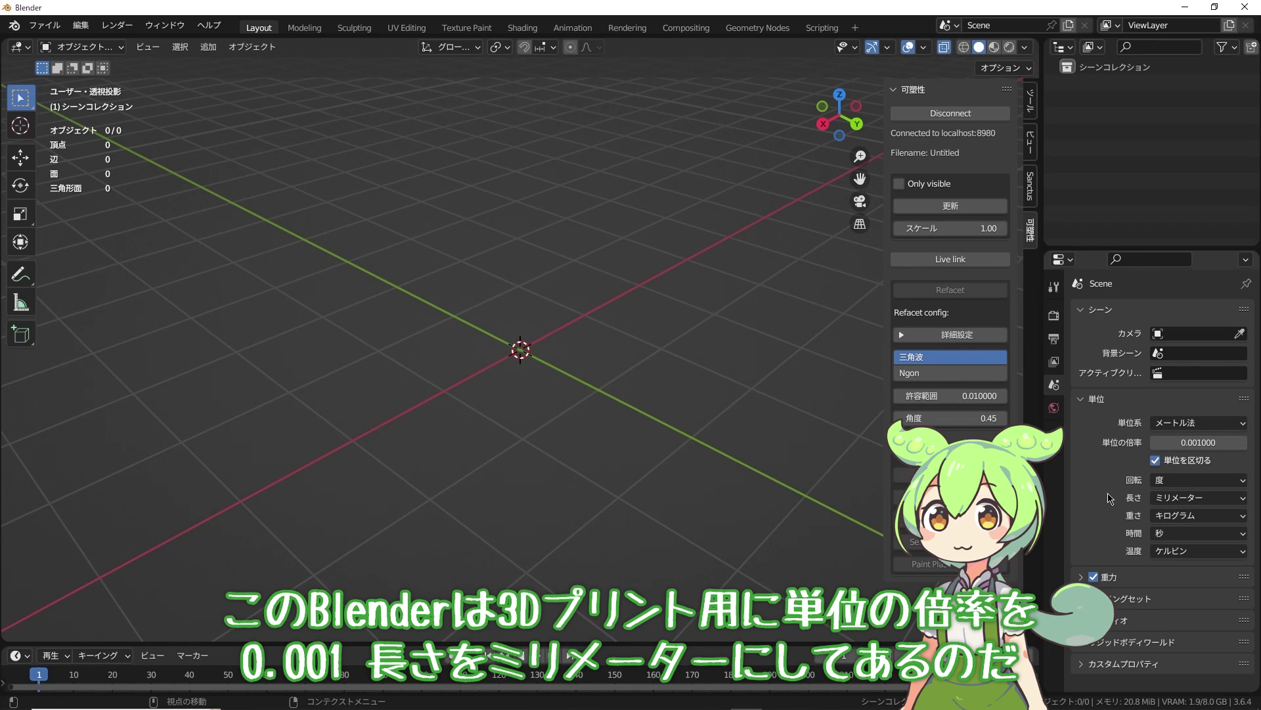
click(950, 228)
text(1000)
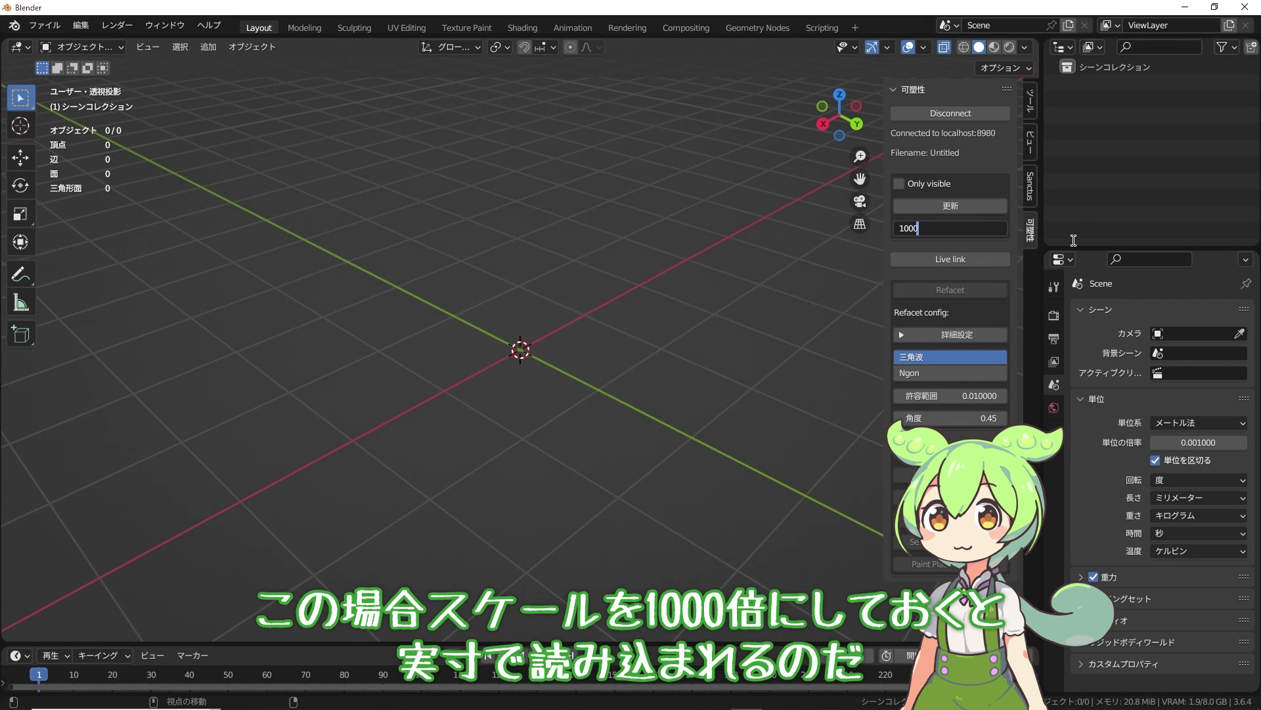
key(Return)
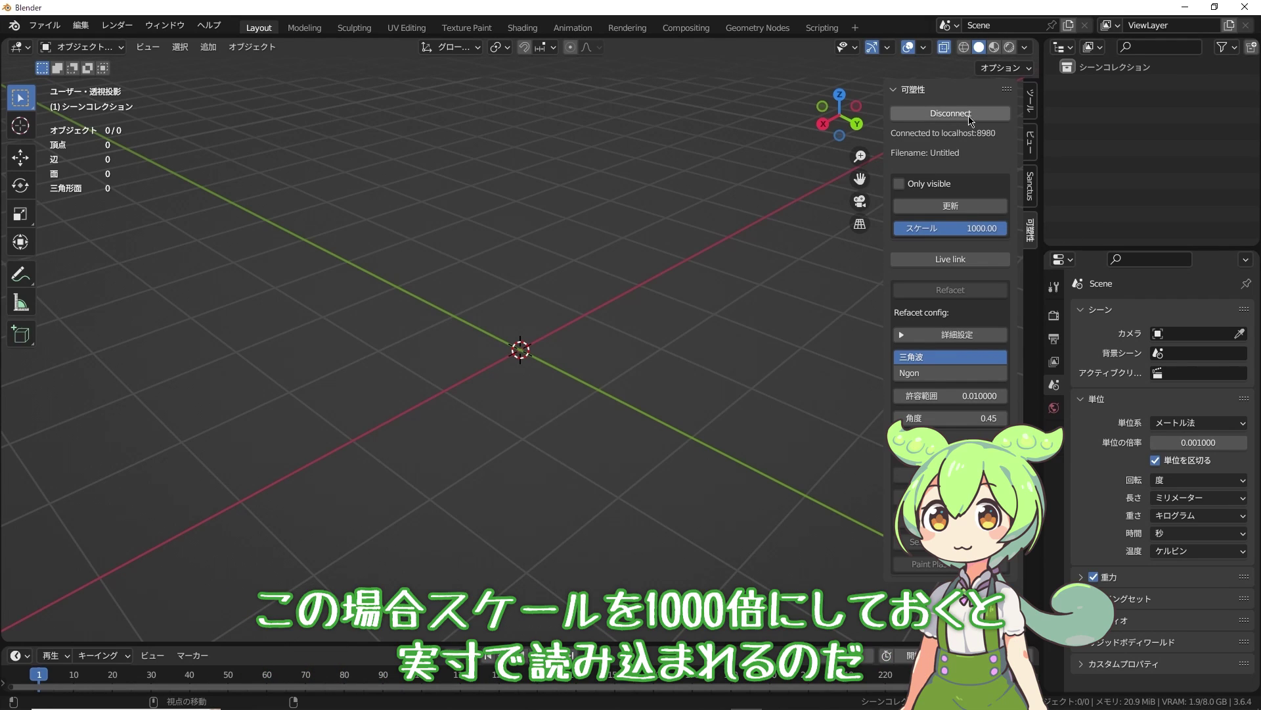
click(970, 120)
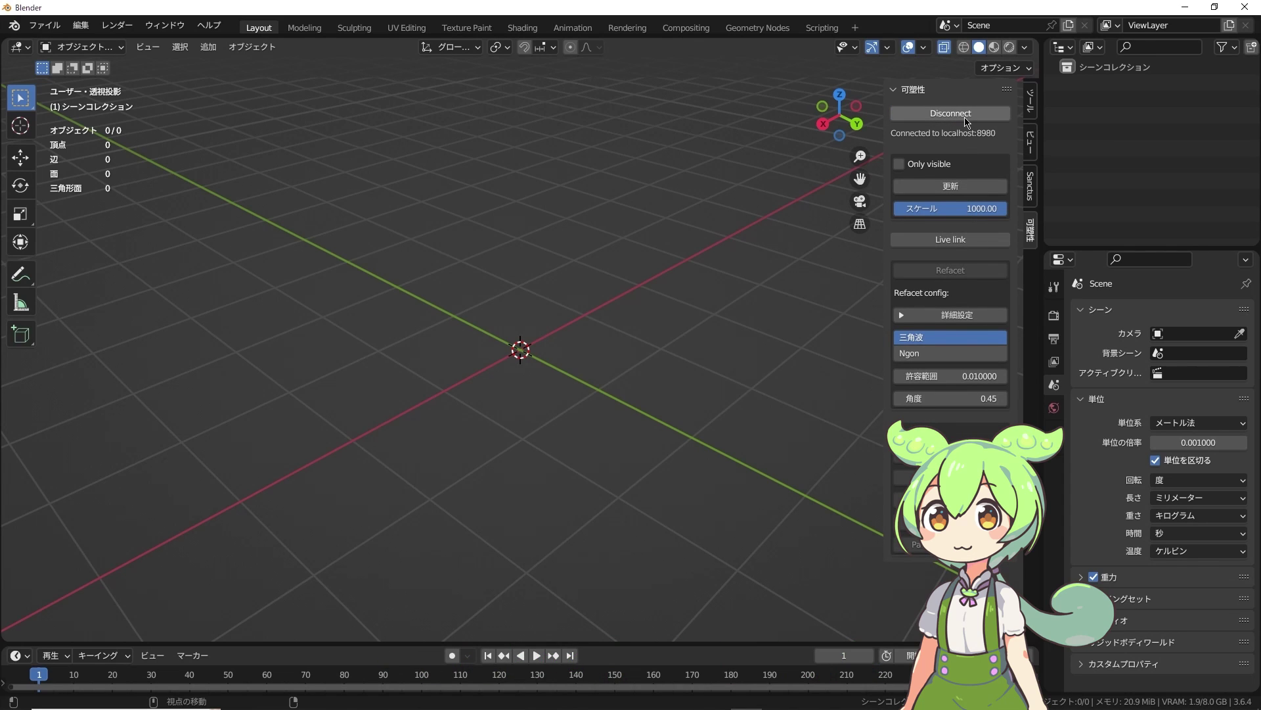
Reload the Plasticity solids into Blender and zoom out and orbit to view them.
click(966, 205)
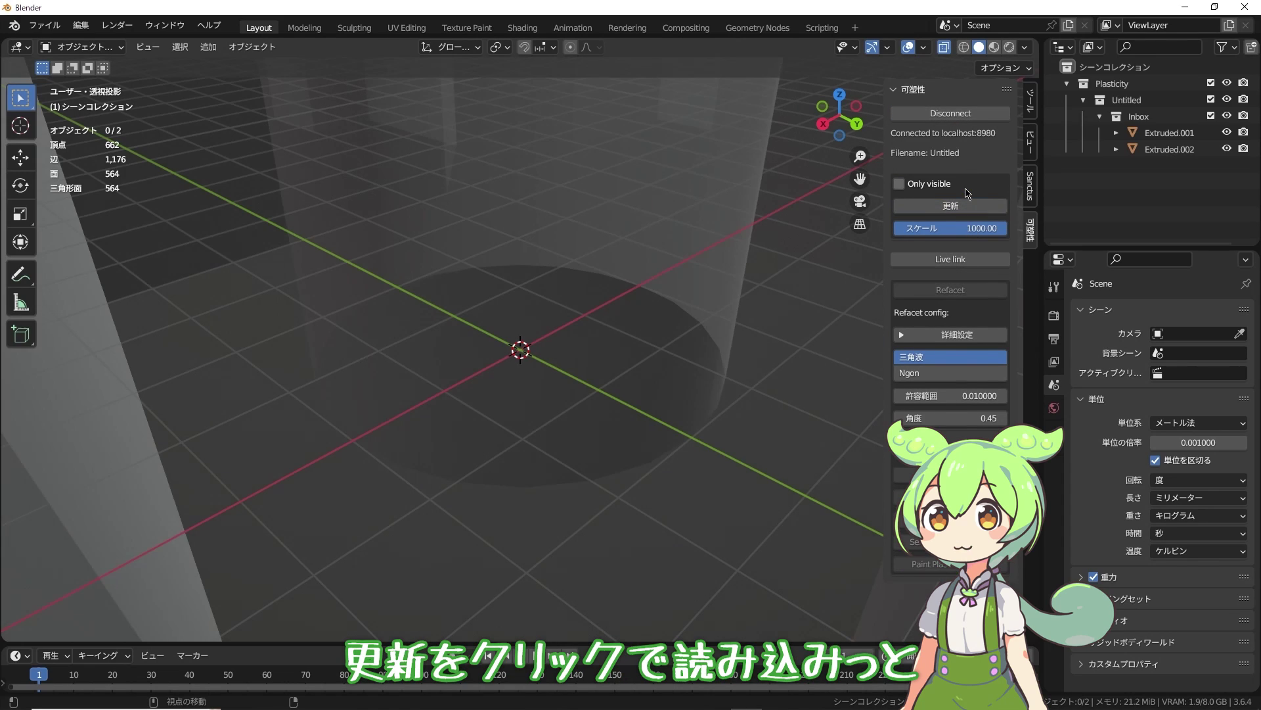
scroll(552, 256, down, 4)
scroll(555, 253, down, 3)
scroll(556, 250, down, 2)
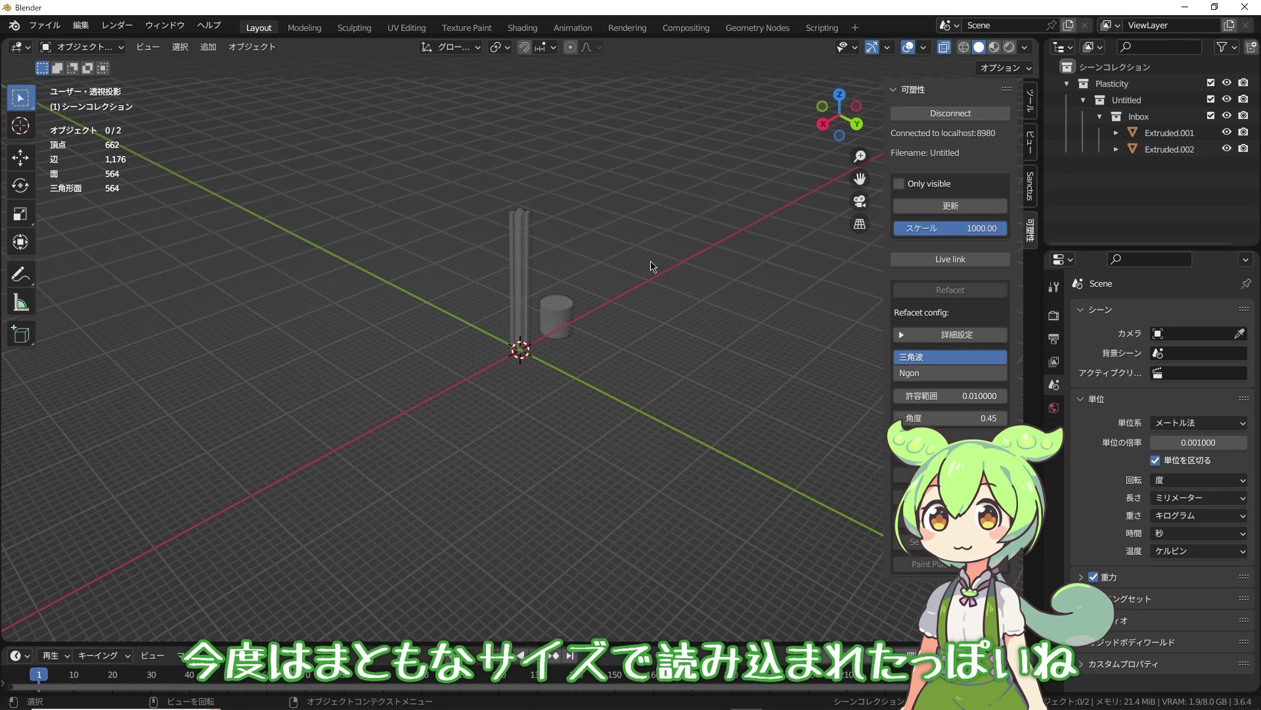
mouse_move(655, 266)
middle_down()
mouse_move(623, 286)
mouse_move(558, 285)
middle_up()
Check the tall pillar's real size, then bring up the Add menu.
click(517, 266)
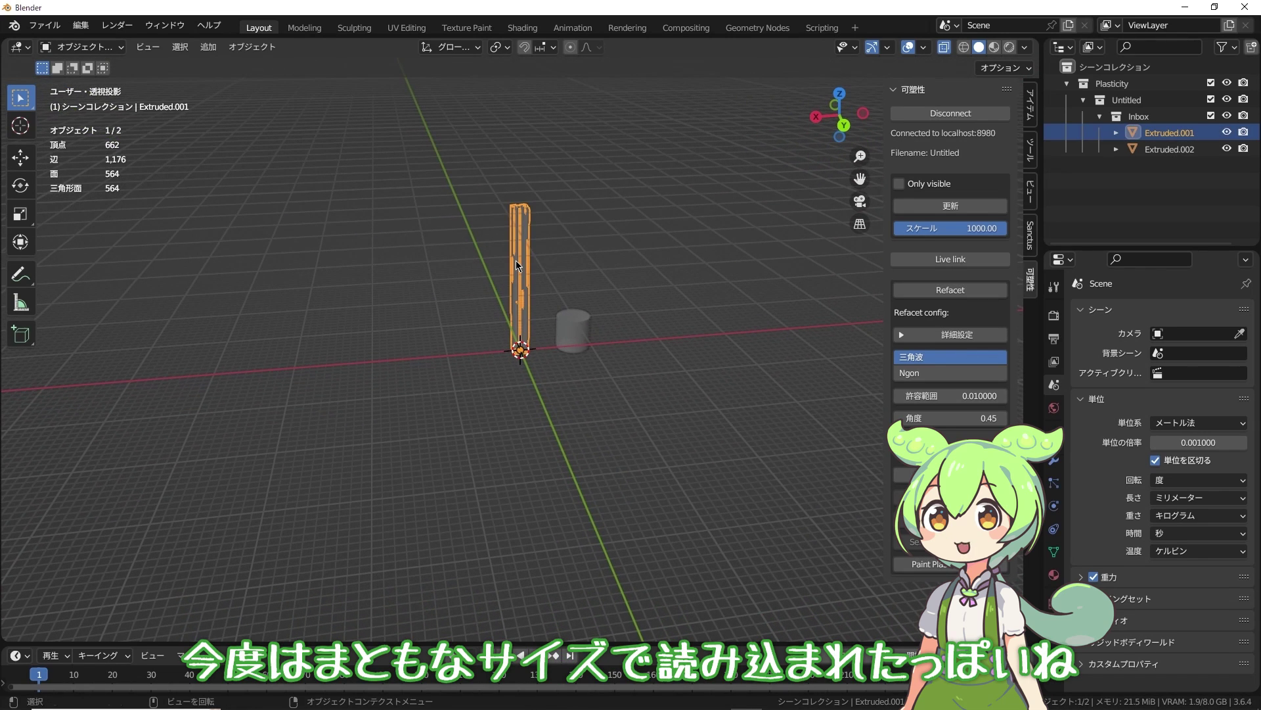
click(599, 240)
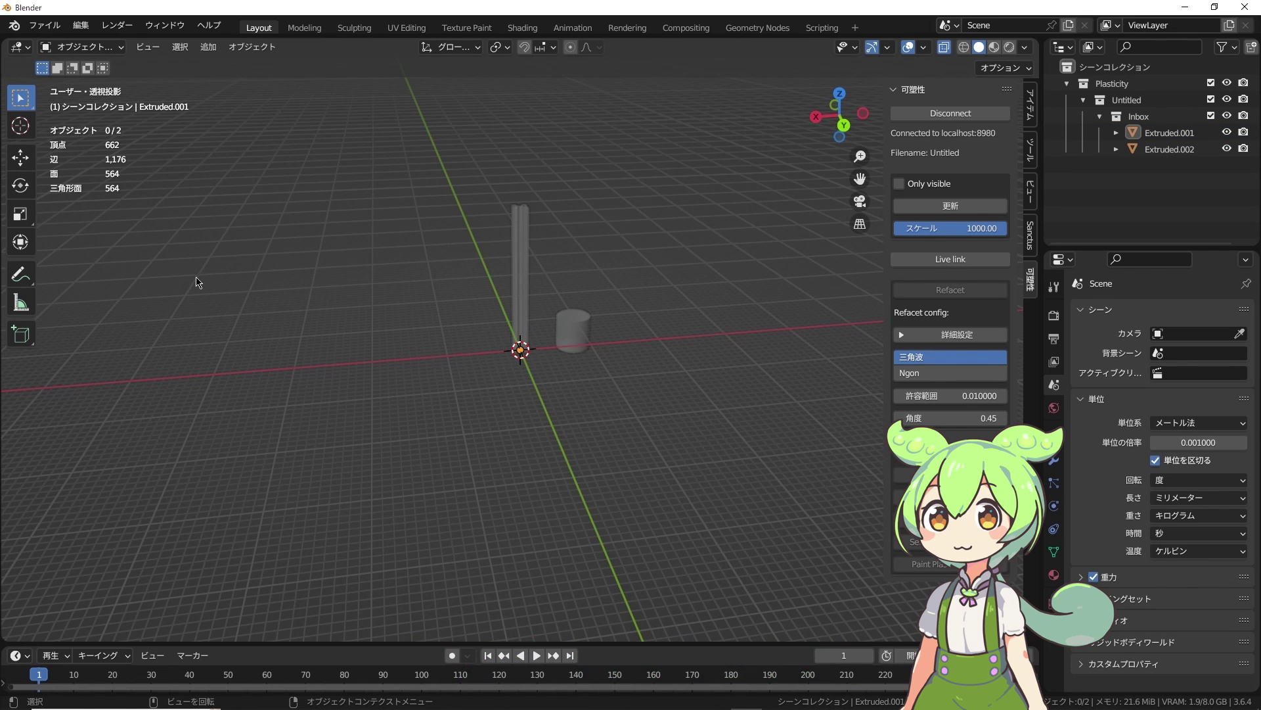
key(shift+a)
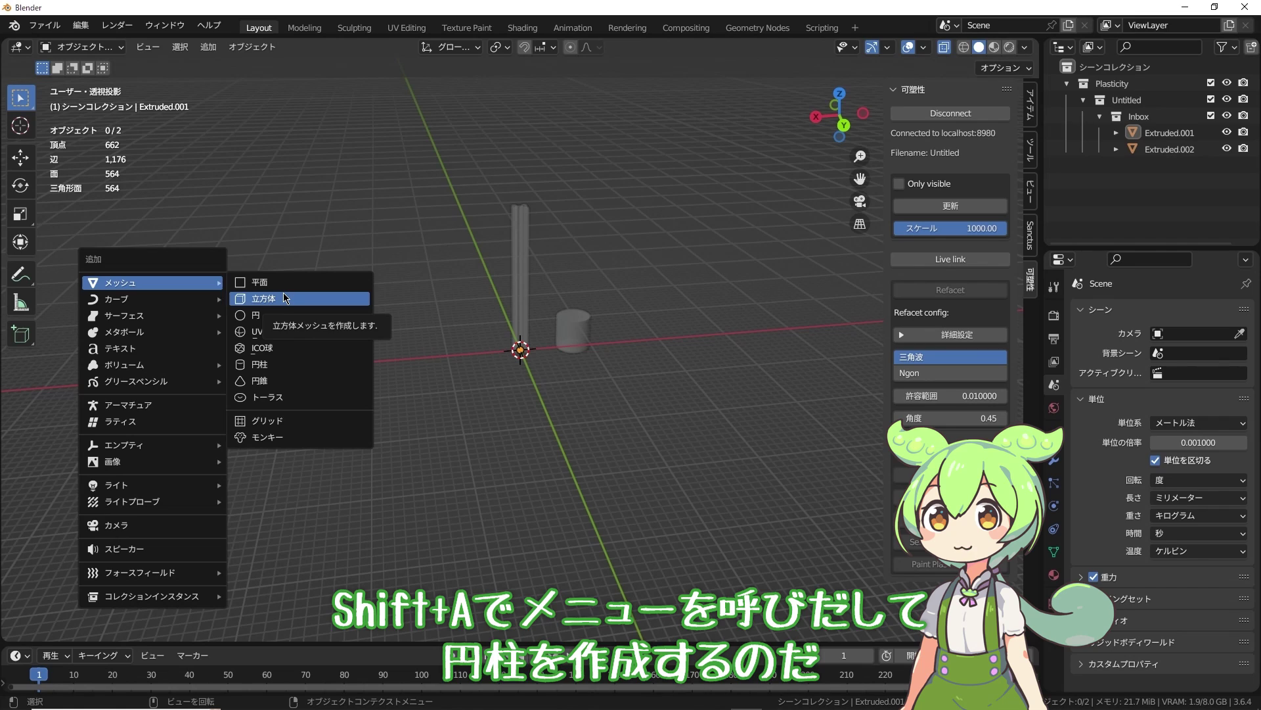
Add a cylinder with radius 20 mm and depth 200 mm, placed at Z 100 mm.
click(280, 364)
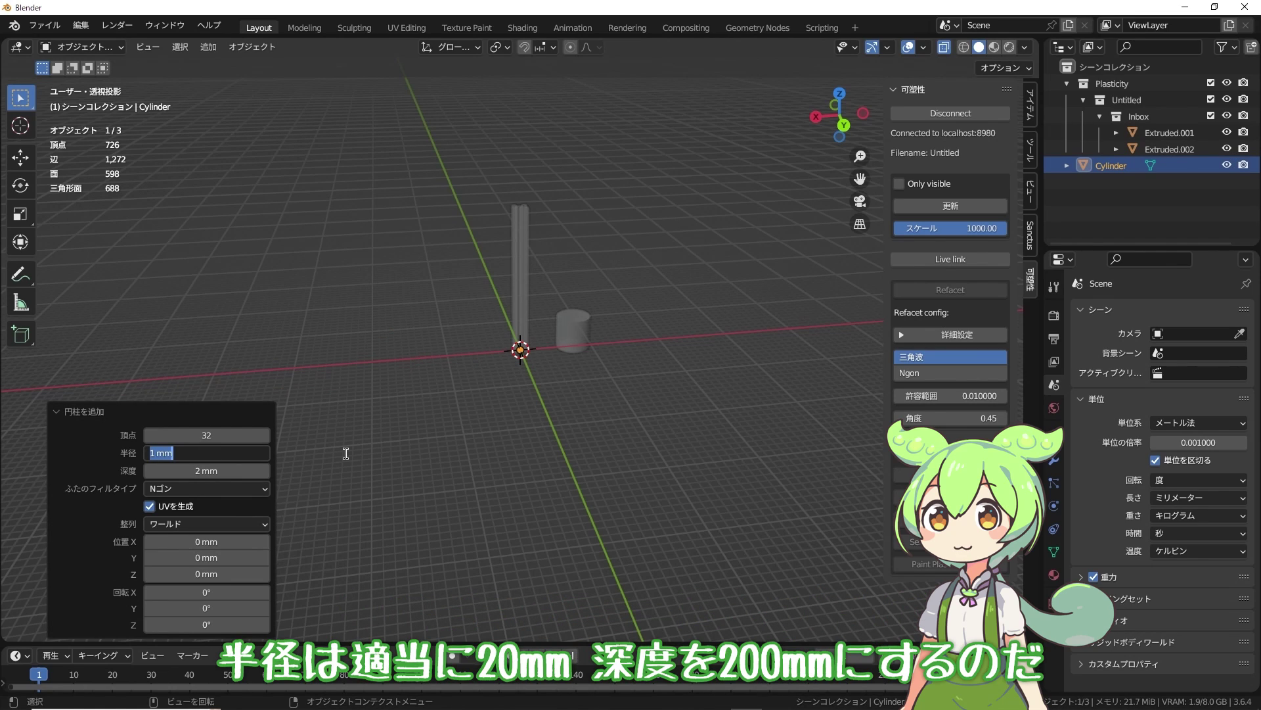
key(Tab)
text(20)
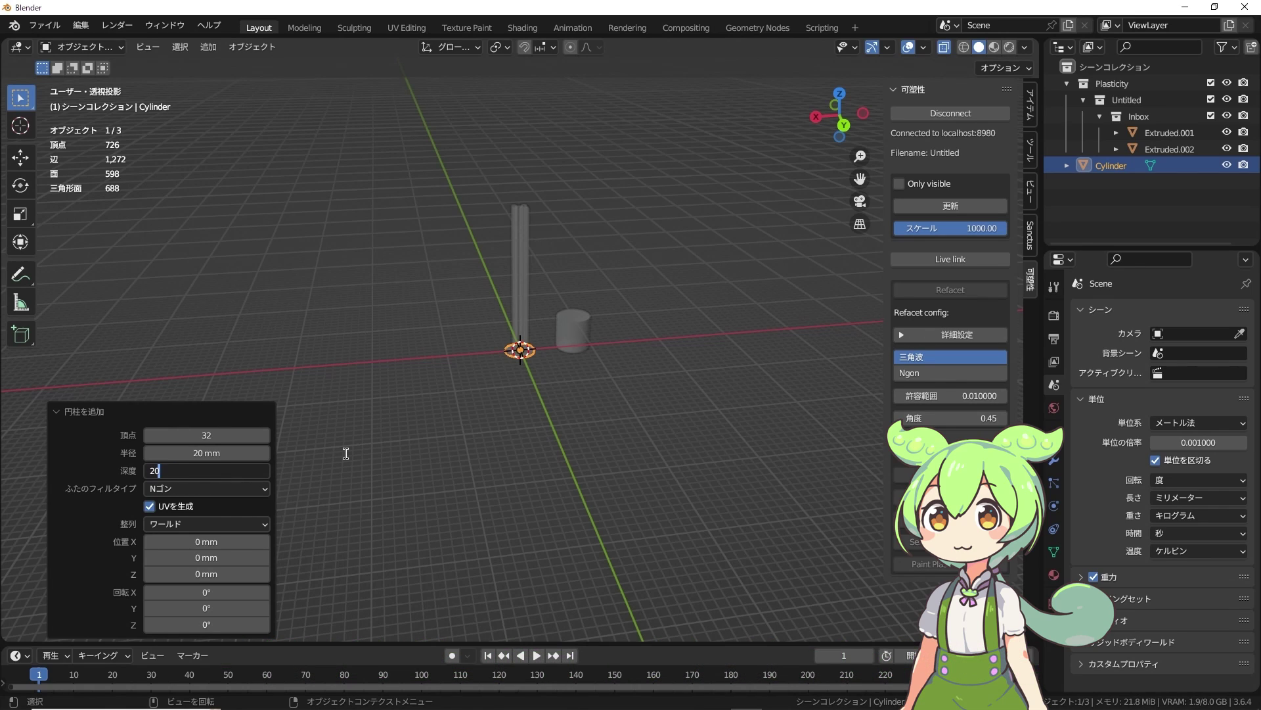
text(0)
key(Return)
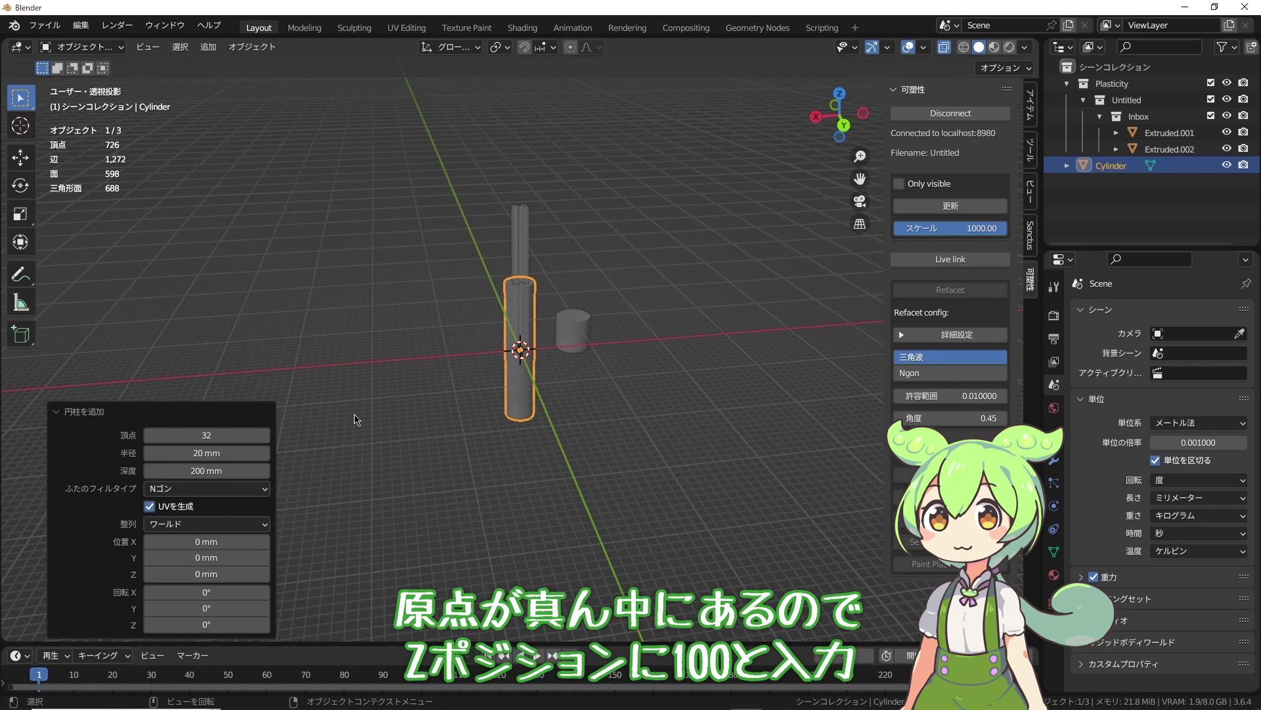
click(219, 573)
text(100)
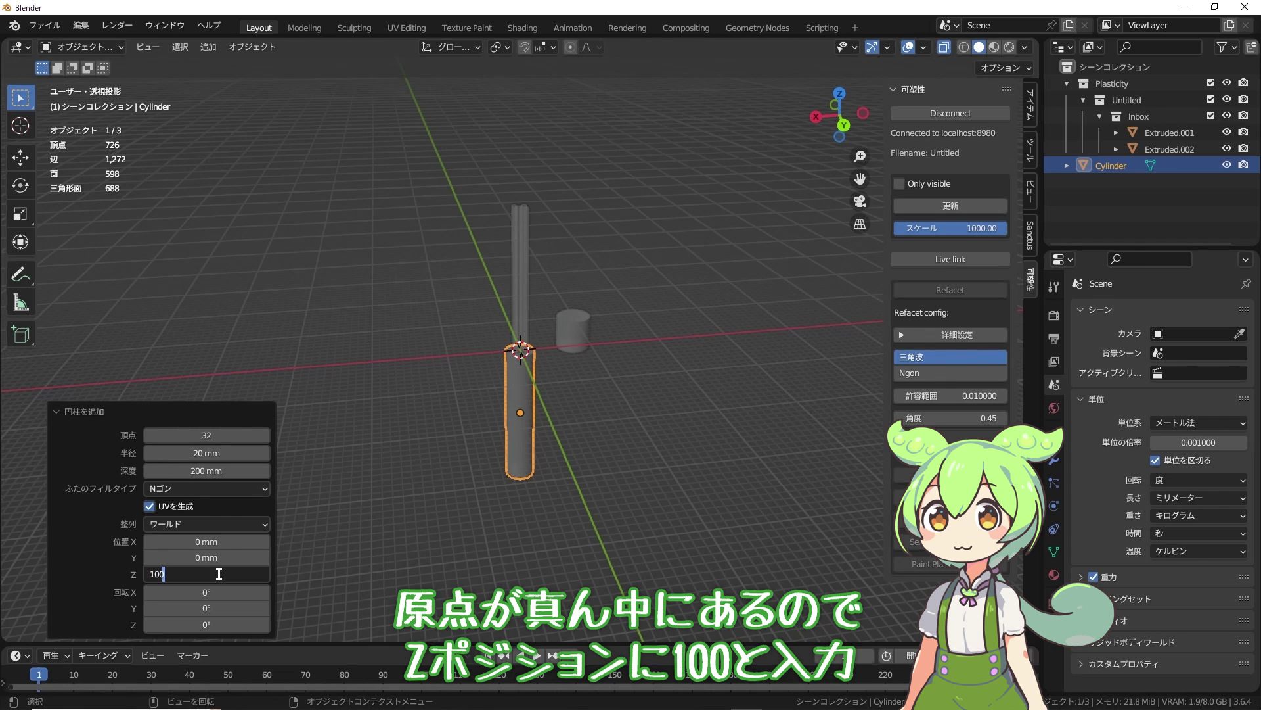
key(Return)
Shade the cylinder smooth and move it along X to the left of the pillar.
right_click(320, 188)
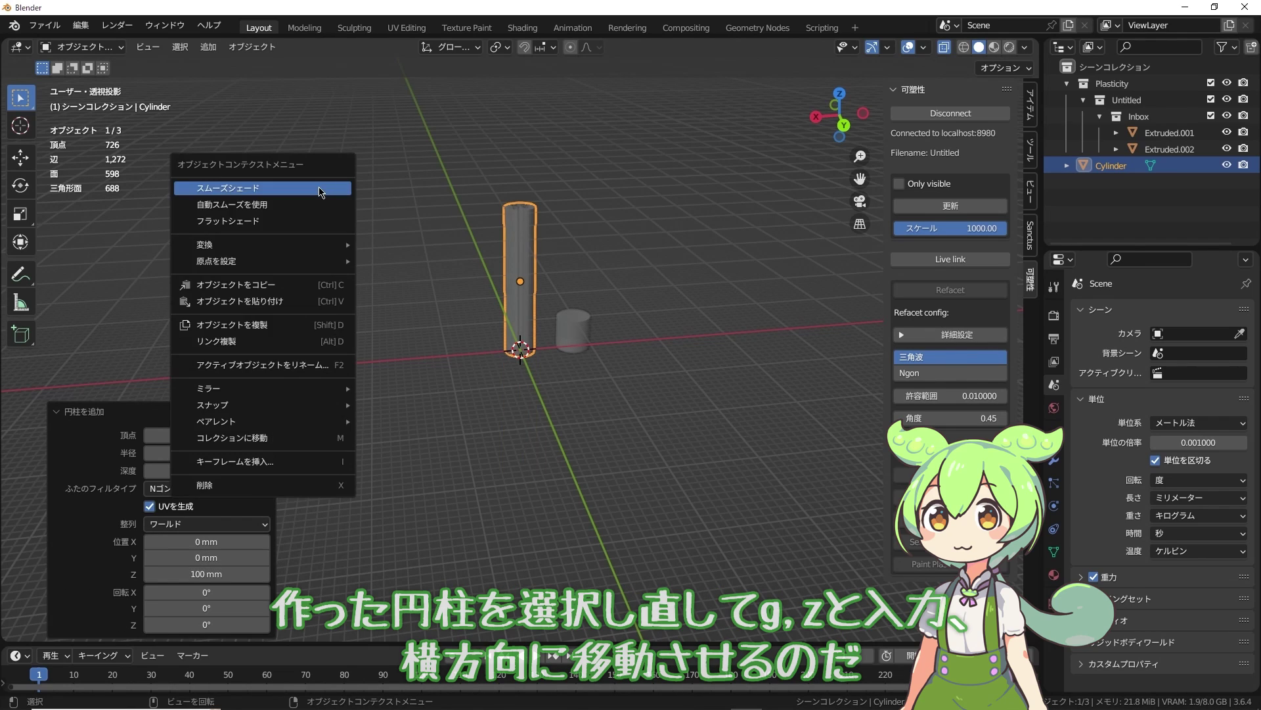
click(322, 186)
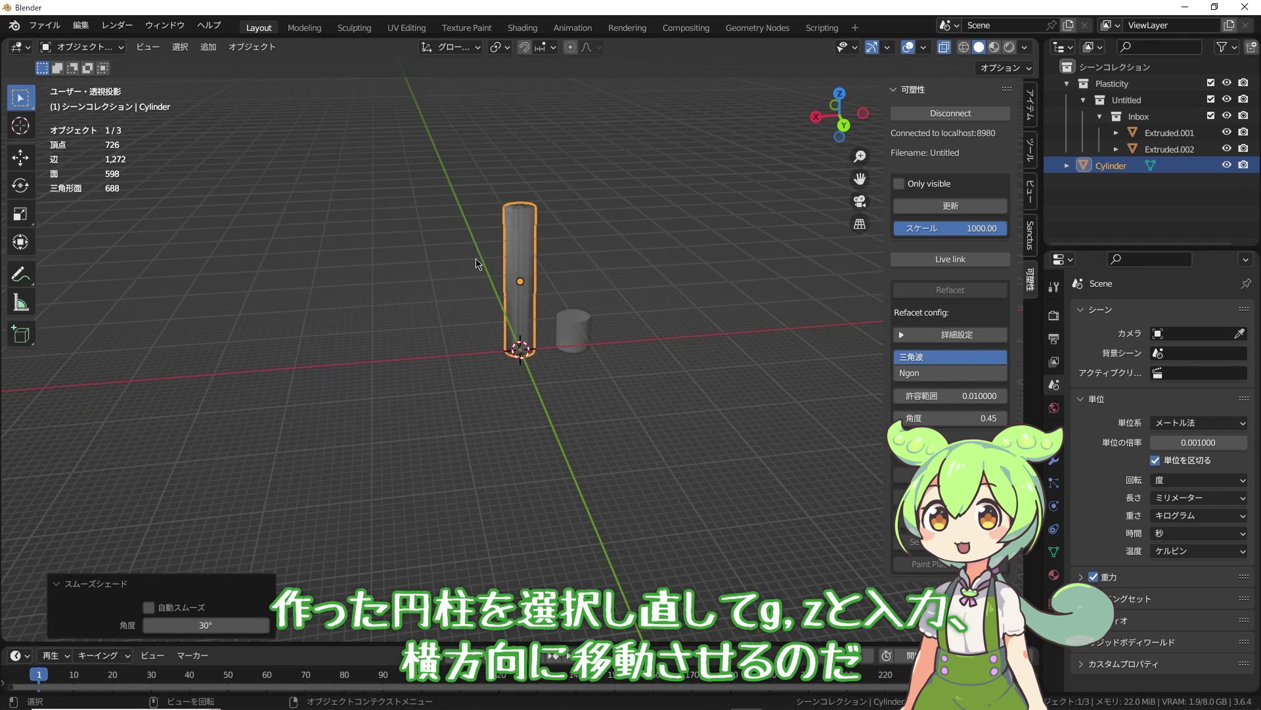
click(341, 339)
click(518, 281)
key(g)
key(x)
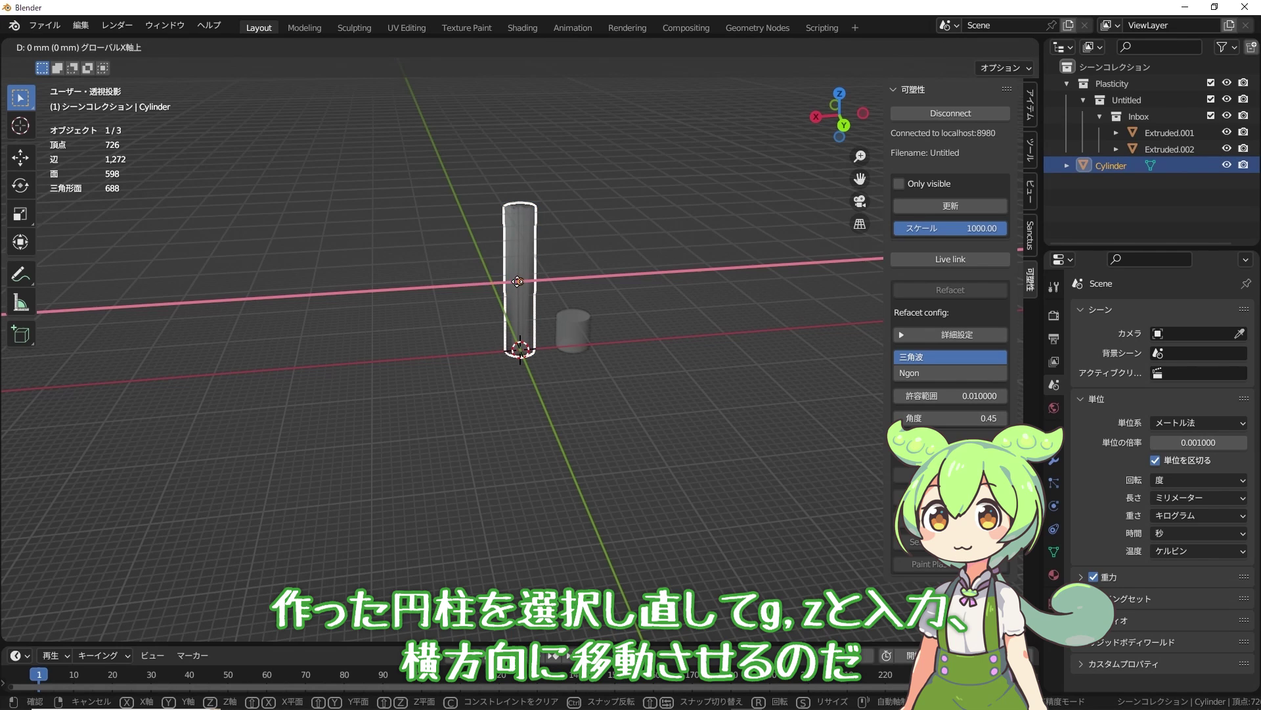
click(470, 283)
click(599, 282)
Compare the cylinder's and pillar's heights in the orthographic Back view.
scroll(539, 268, up, 4)
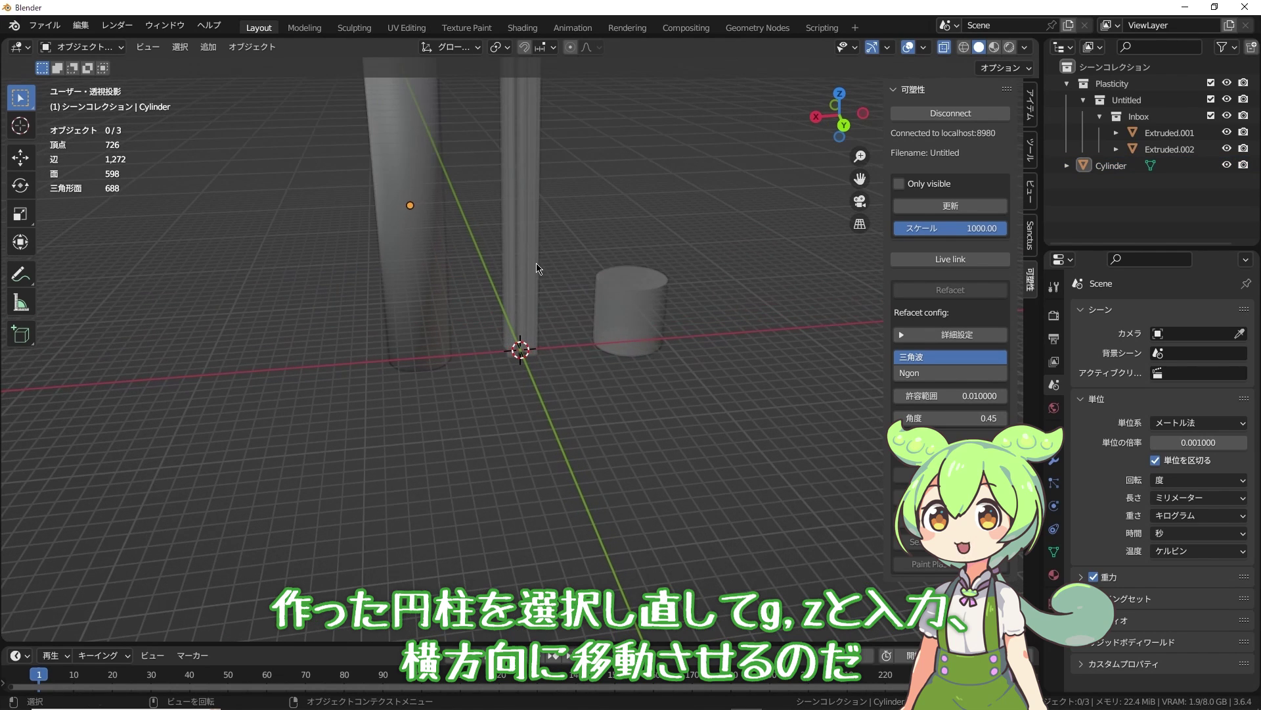
scroll(535, 262, down, 2)
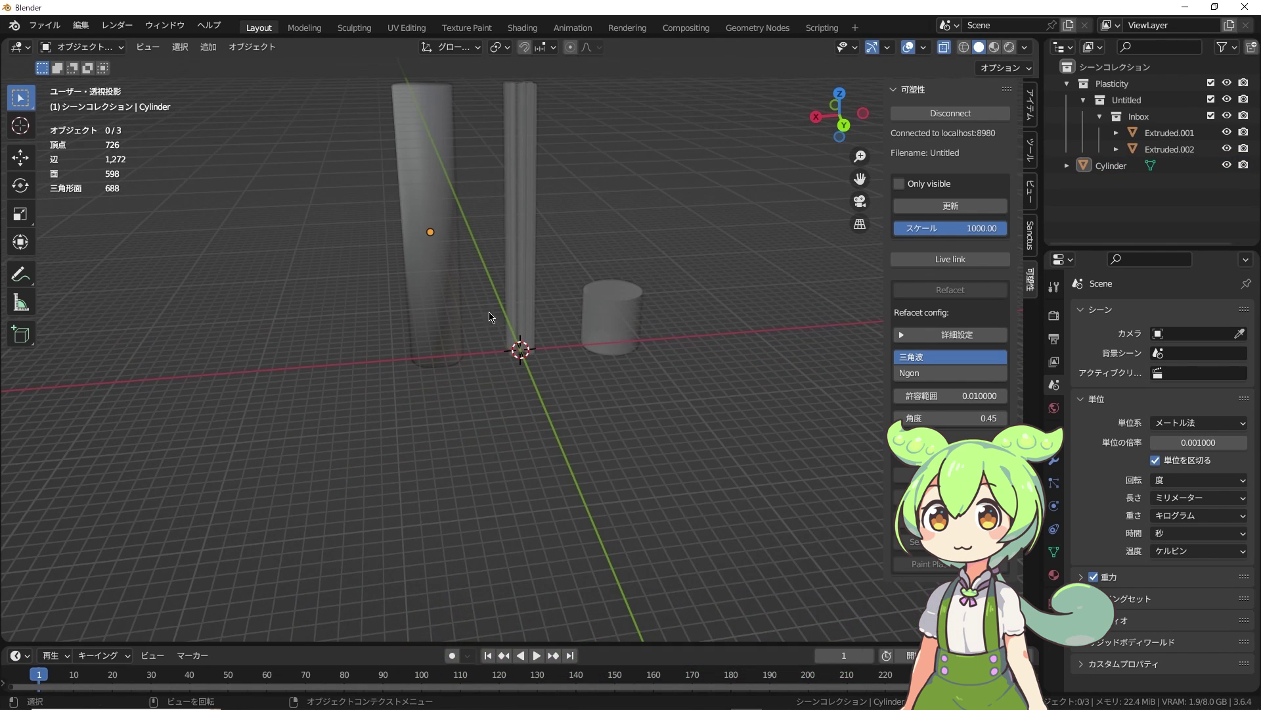
click(844, 127)
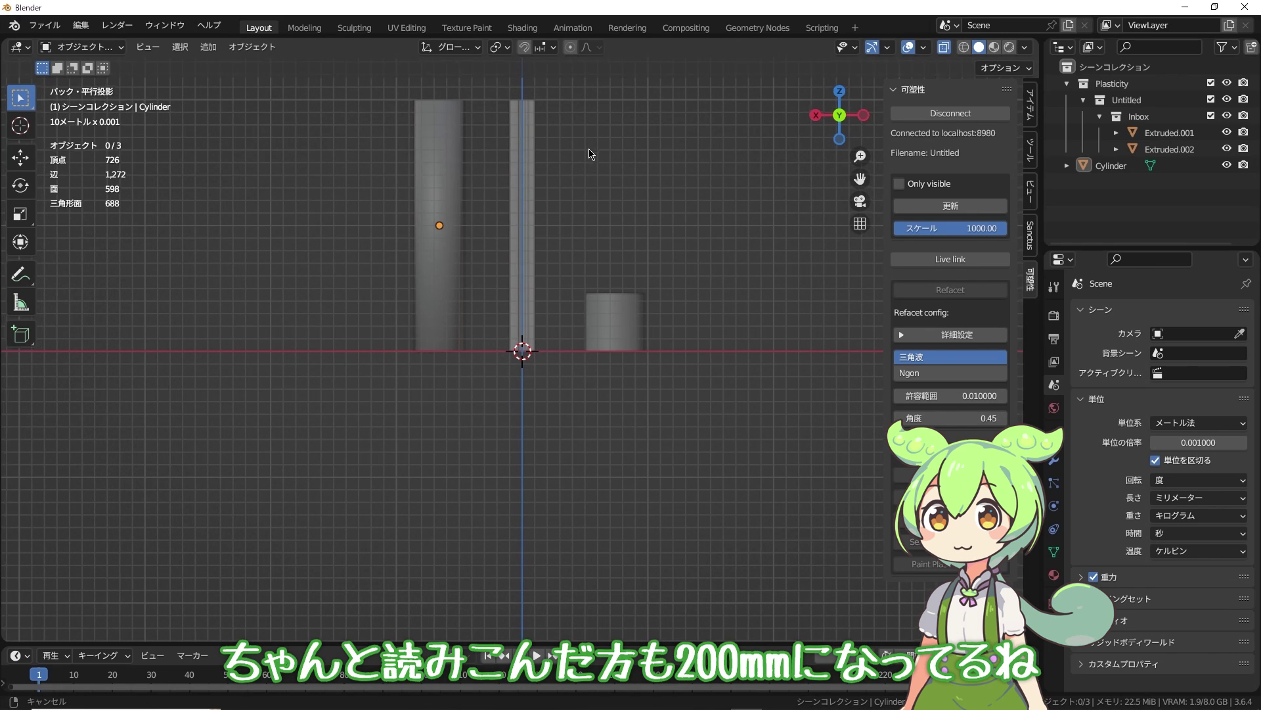
shift+middle_drag(567, 190, 546, 302)
click(546, 297)
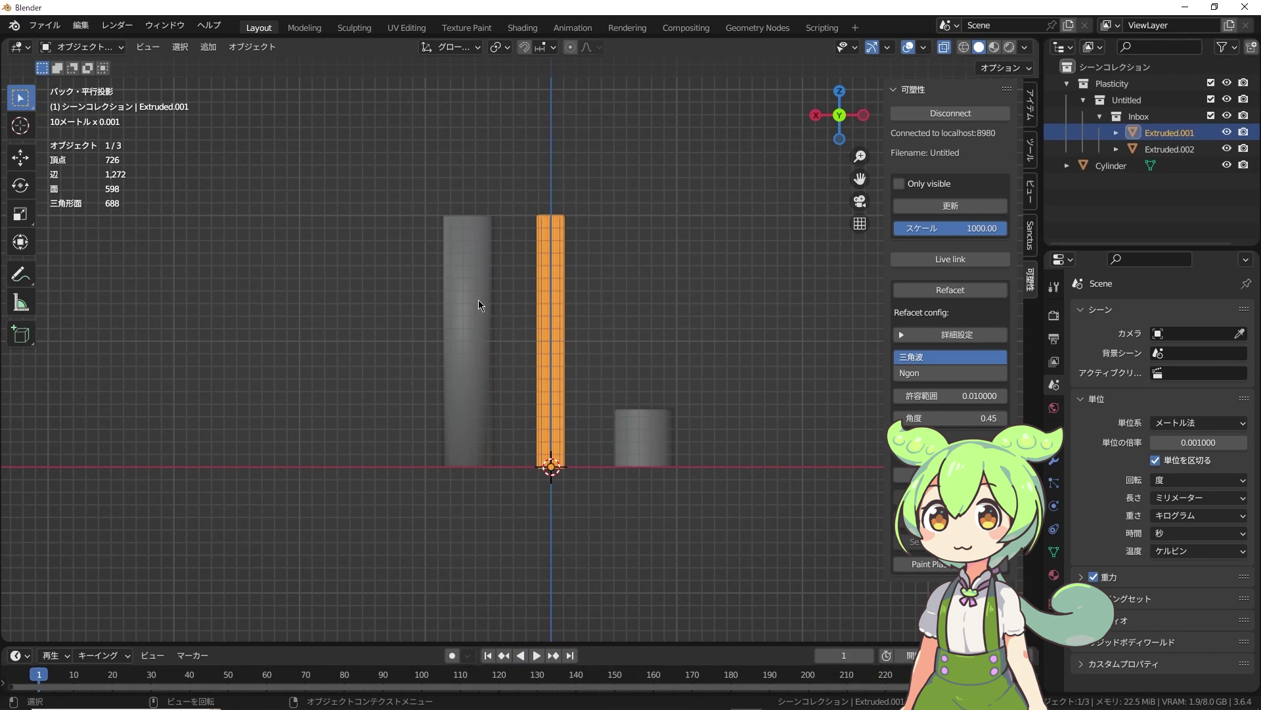
click(477, 299)
click(720, 291)
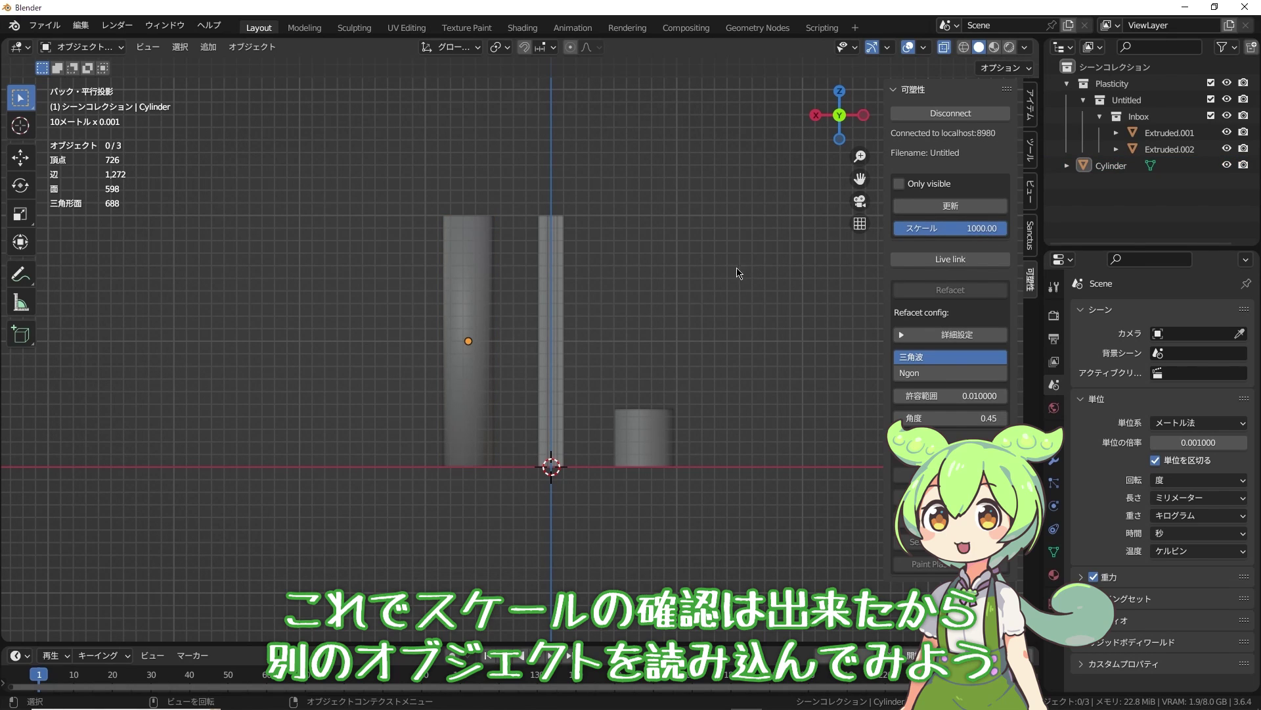
mouse_move(737, 272)
middle_down()
mouse_move(664, 318)
mouse_move(685, 341)
middle_up()
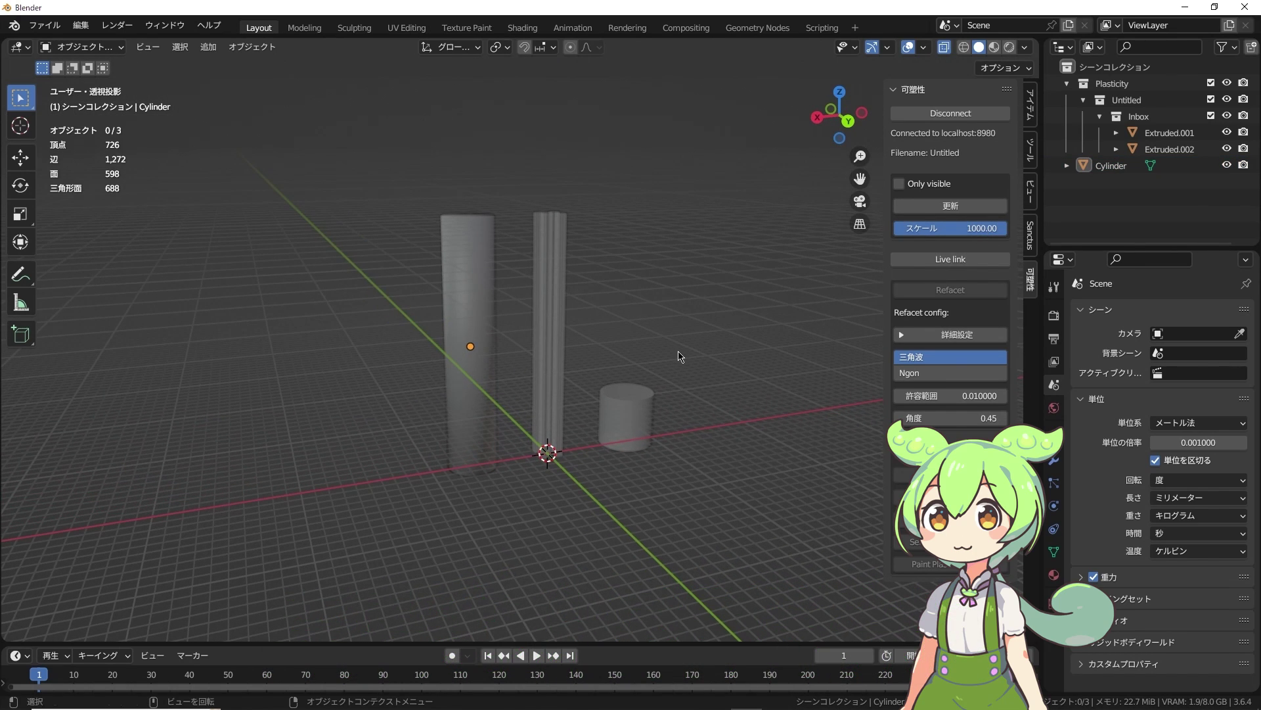
Disconnect from Plasticity and delete all objects and the leftover collections.
click(951, 113)
key(a)
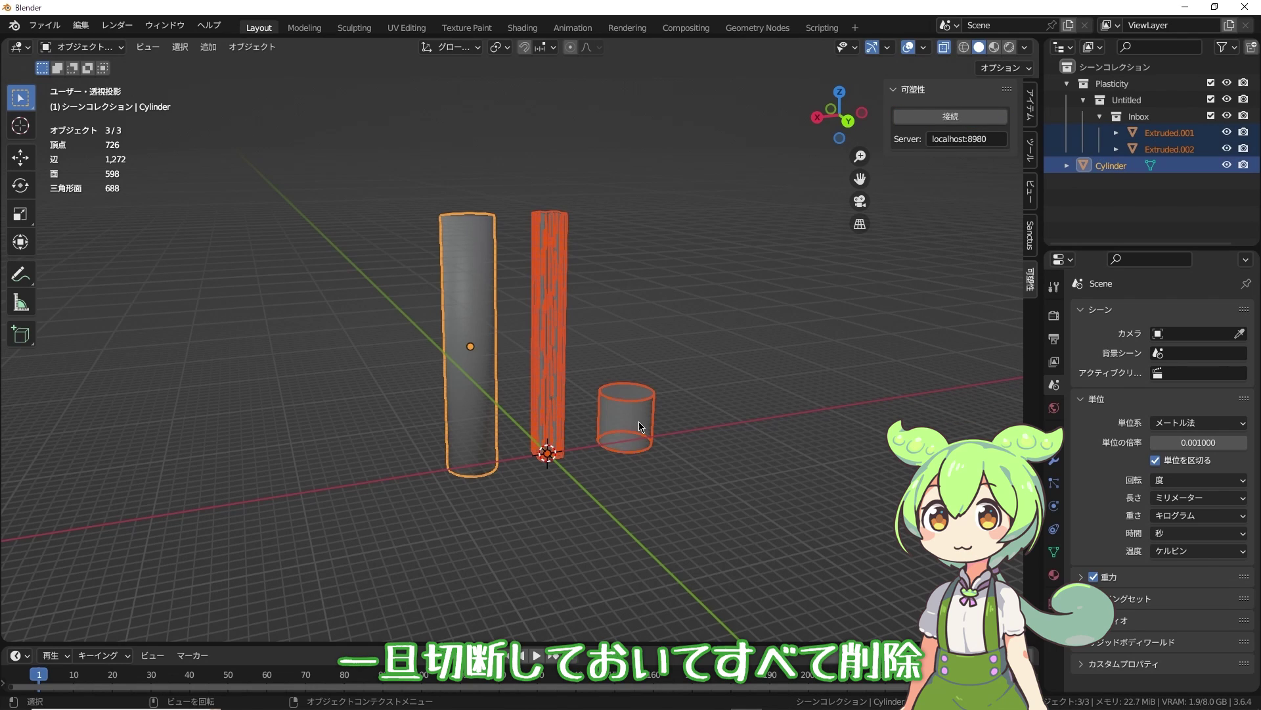
key(Delete)
click(1134, 86)
key(Delete)
key(ctrl+z)
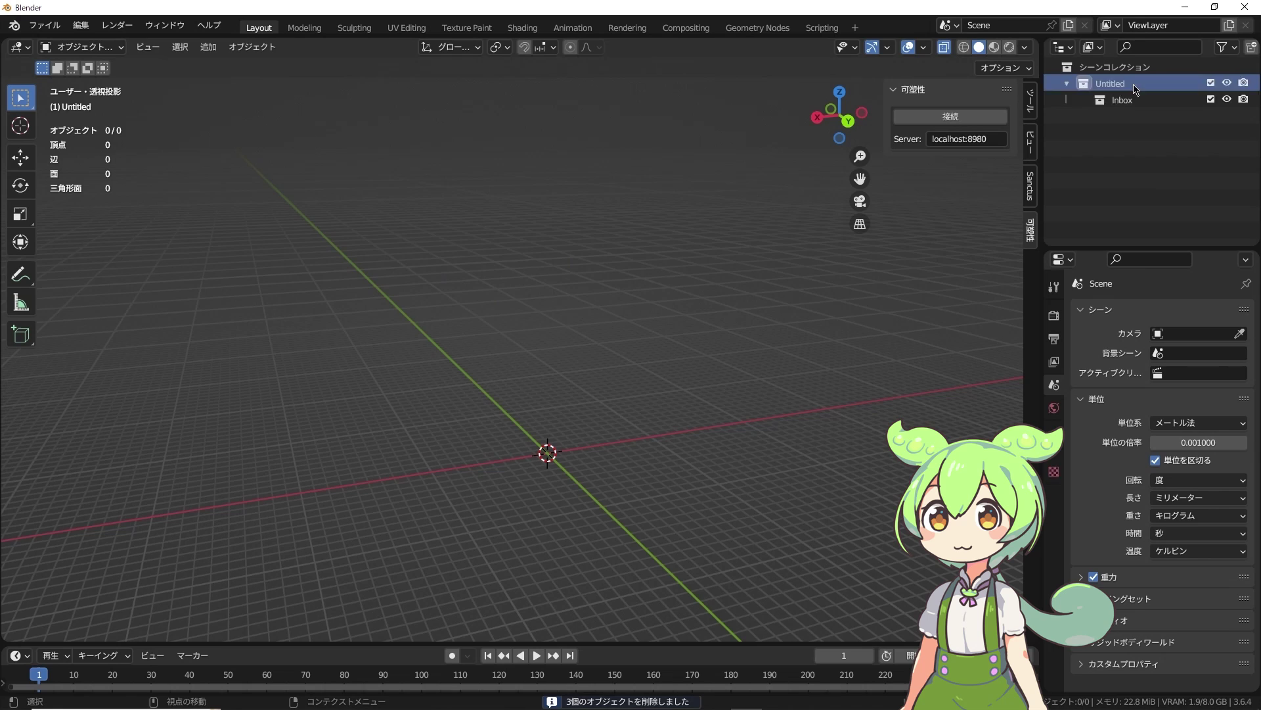
key(Delete)
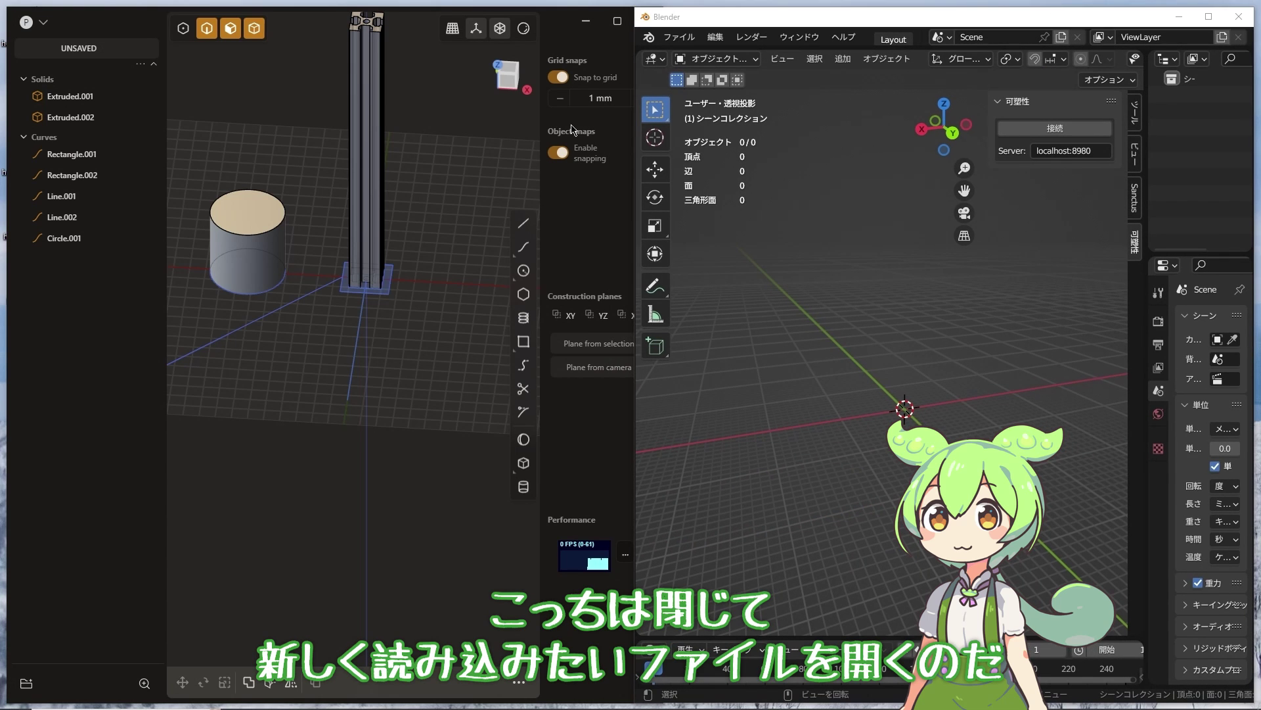
Close the old Plasticity window and open the headphone file.
drag(262, 23, 422, 46)
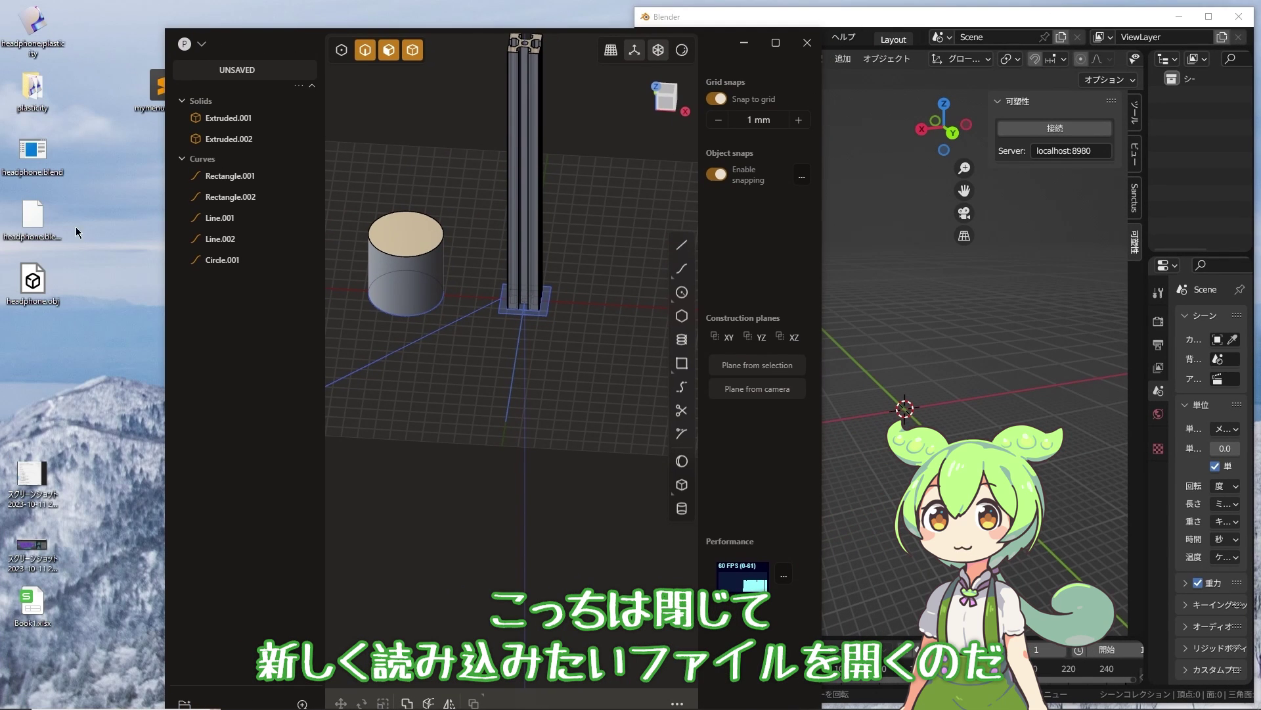
key(alt+F4)
double_click(33, 26)
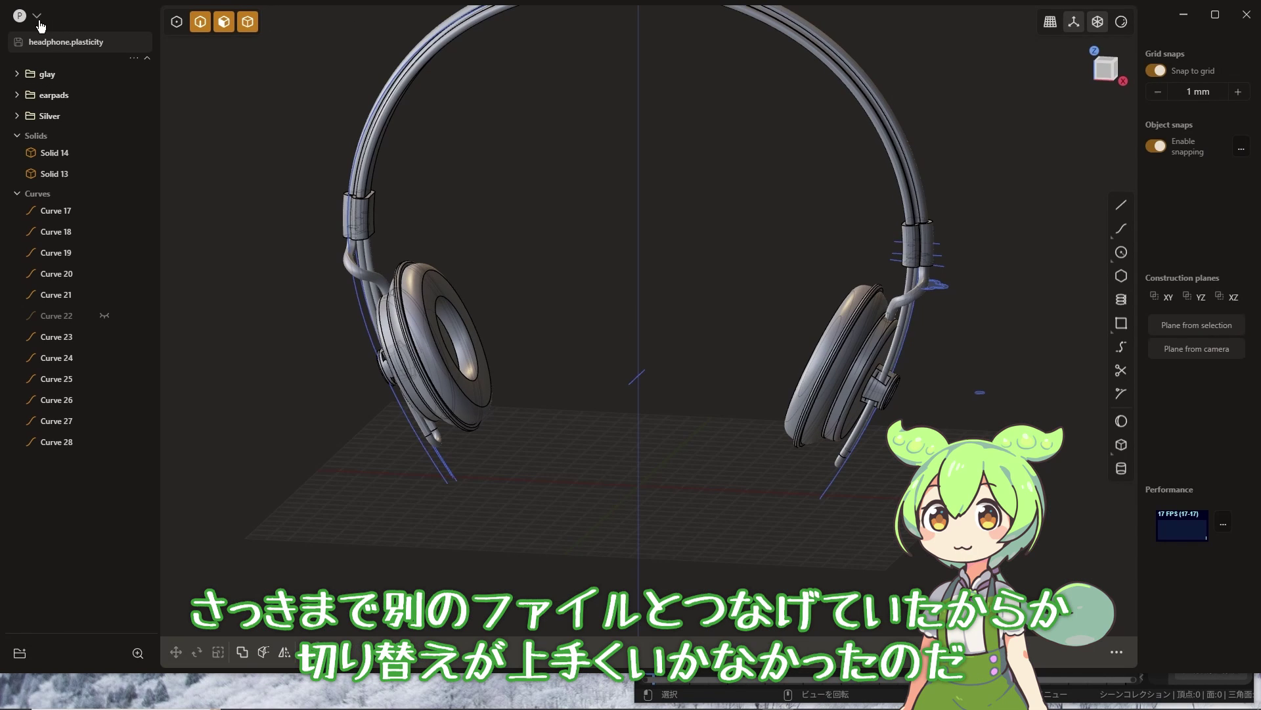
click(35, 19)
click(88, 188)
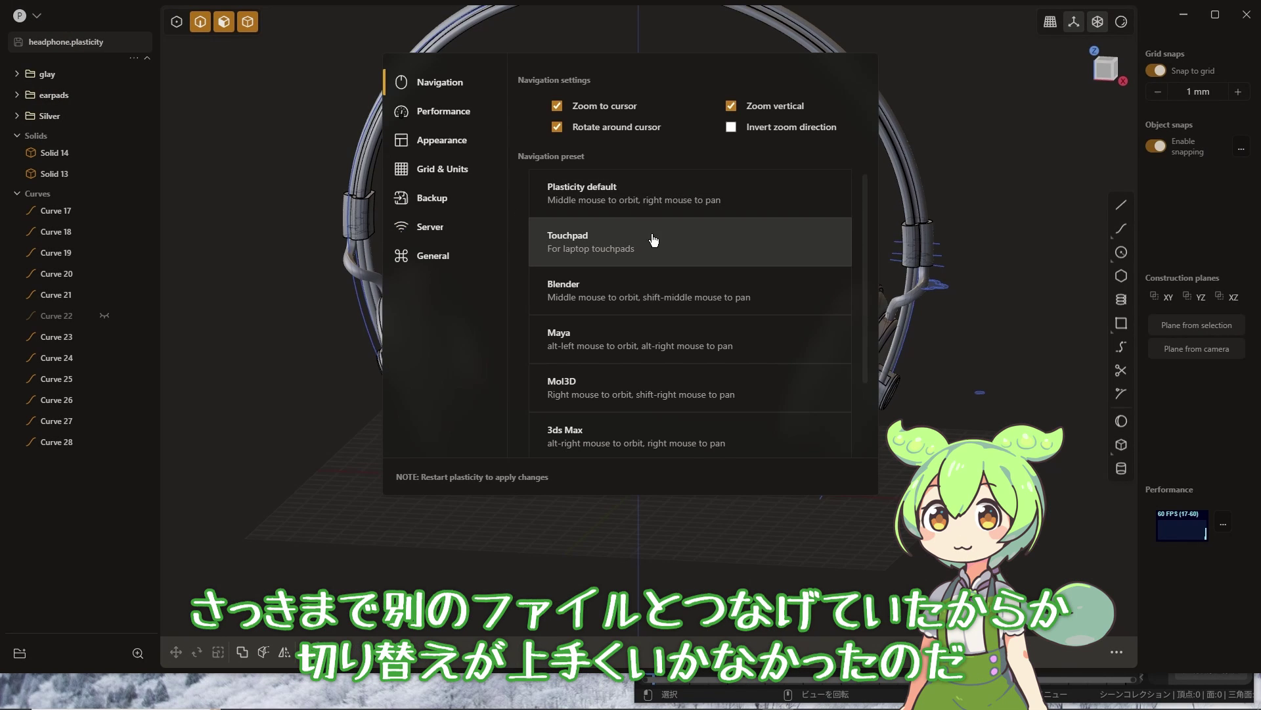
click(453, 228)
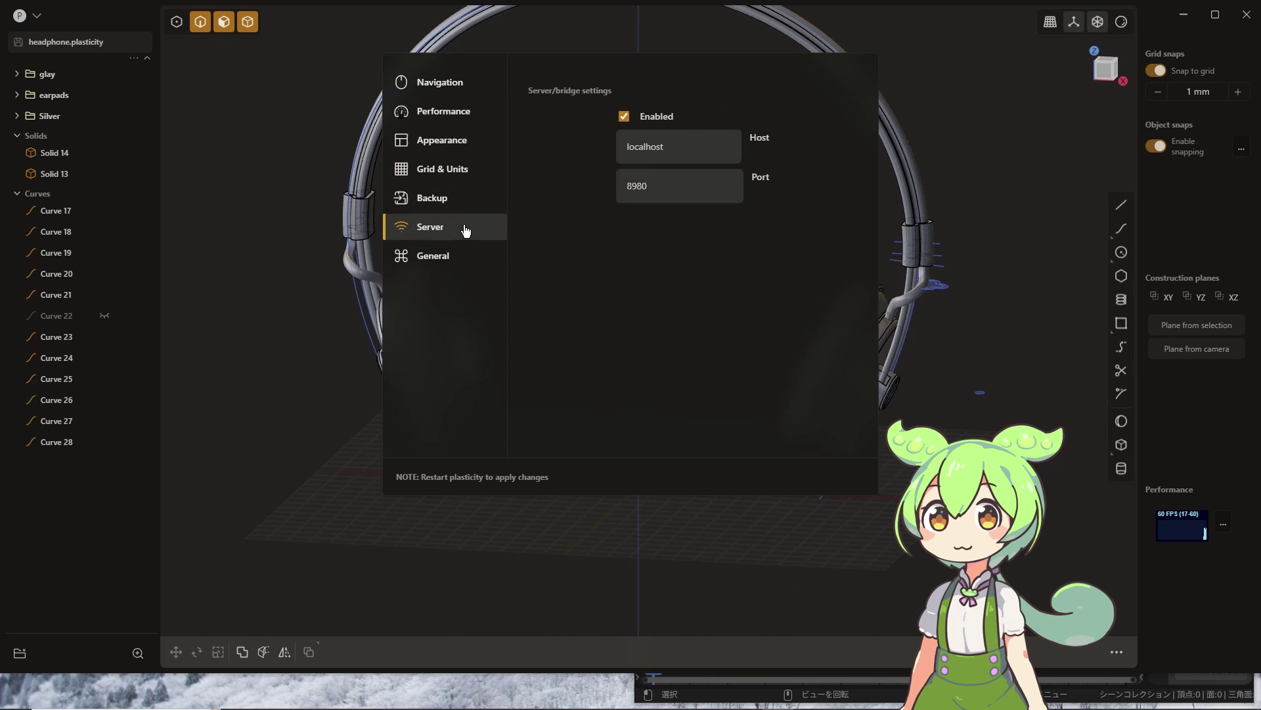
click(1011, 147)
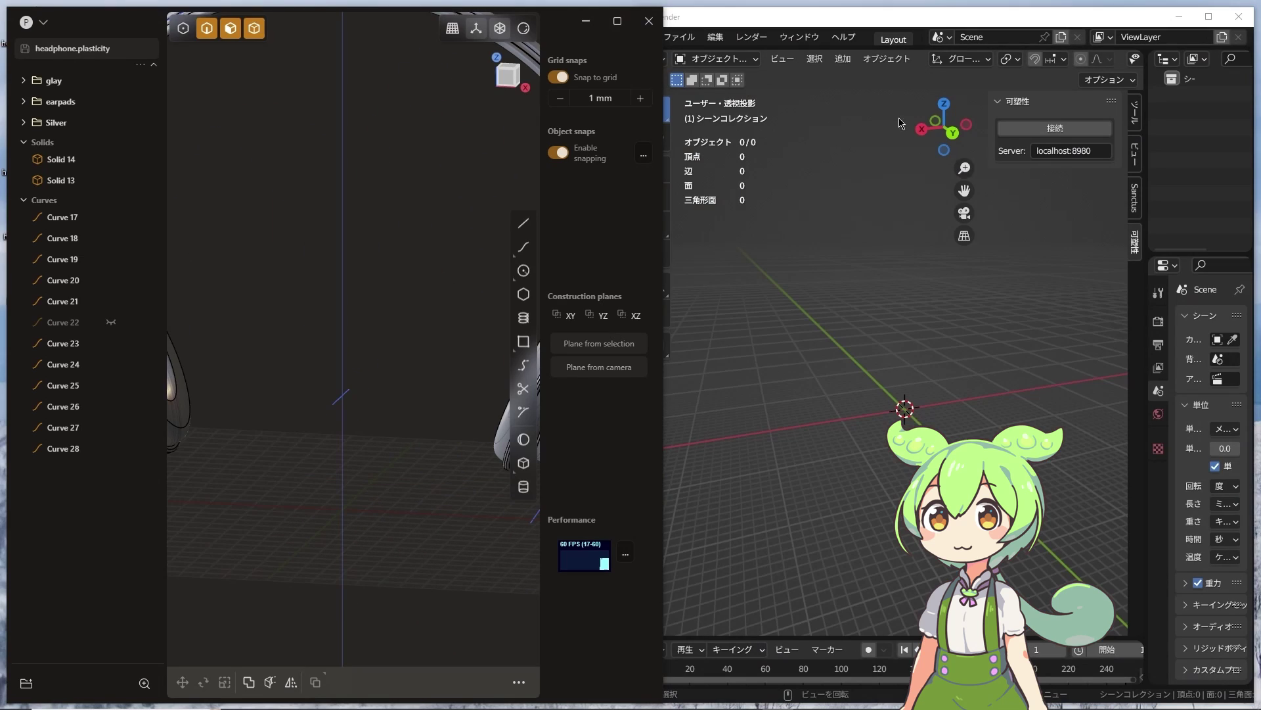
click(900, 123)
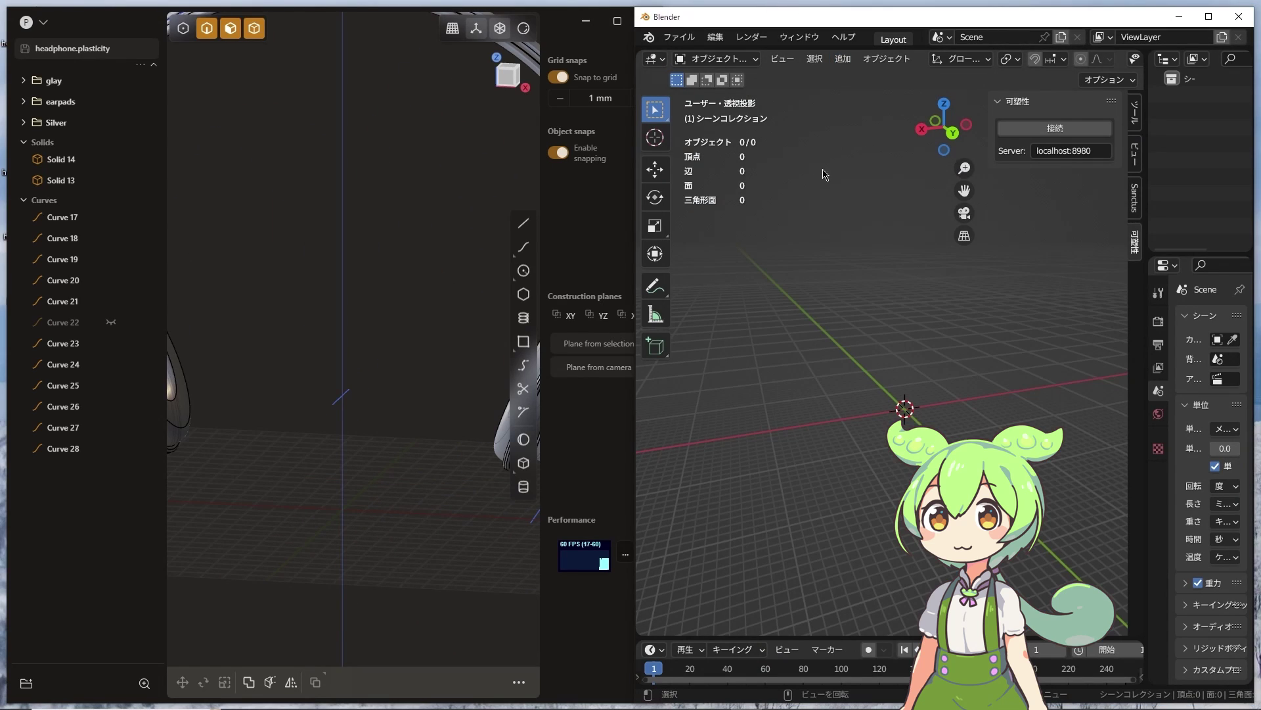
click(1077, 128)
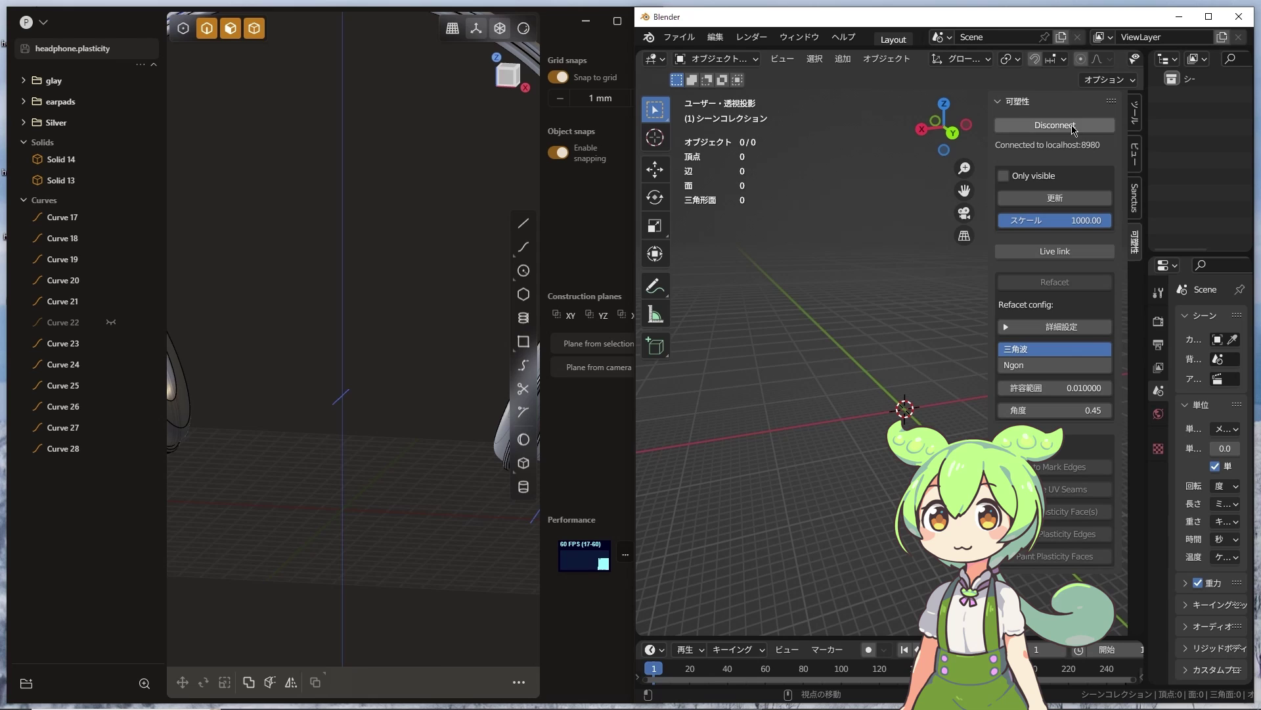
Refresh the Plasticity panel to pull the 14-object headphone model into Blender.
middle_drag(852, 306, 887, 351)
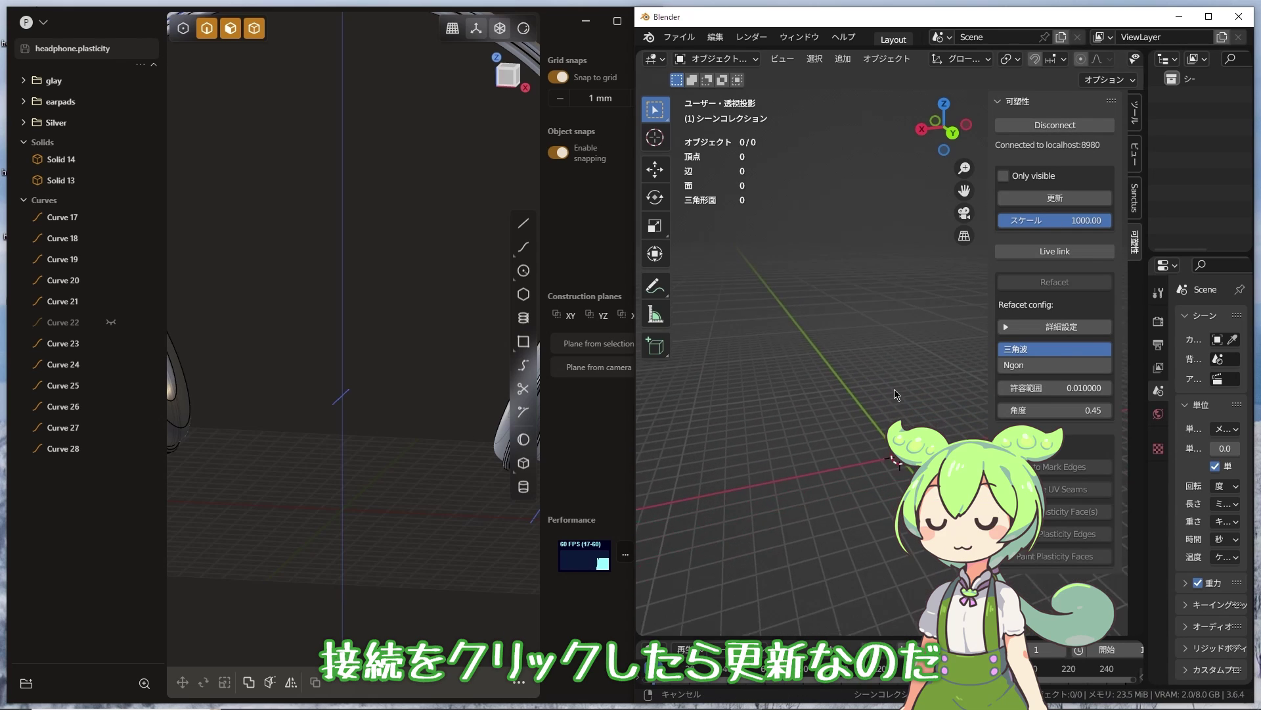
click(1052, 198)
mouse_move(847, 342)
middle_down()
mouse_move(800, 378)
mouse_move(933, 321)
mouse_move(875, 367)
mouse_move(863, 329)
mouse_move(837, 359)
middle_up()
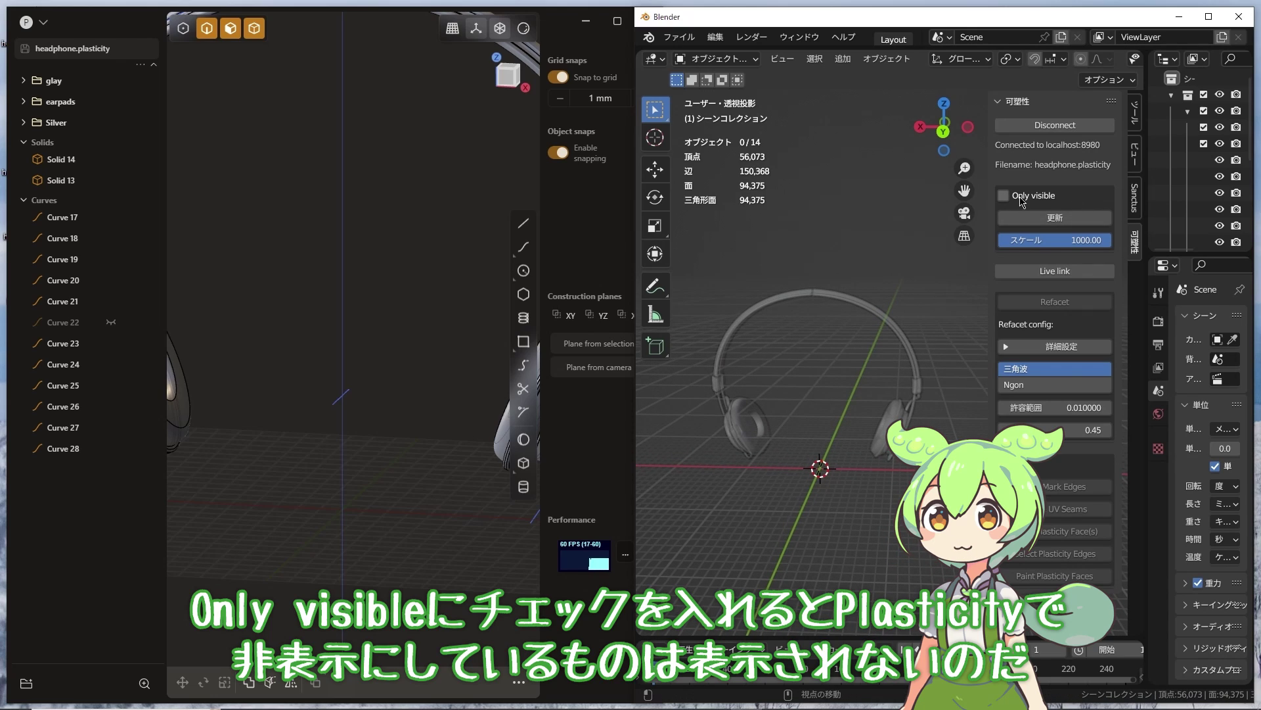
Turn on Live link in Blender's Plasticity panel.
click(318, 262)
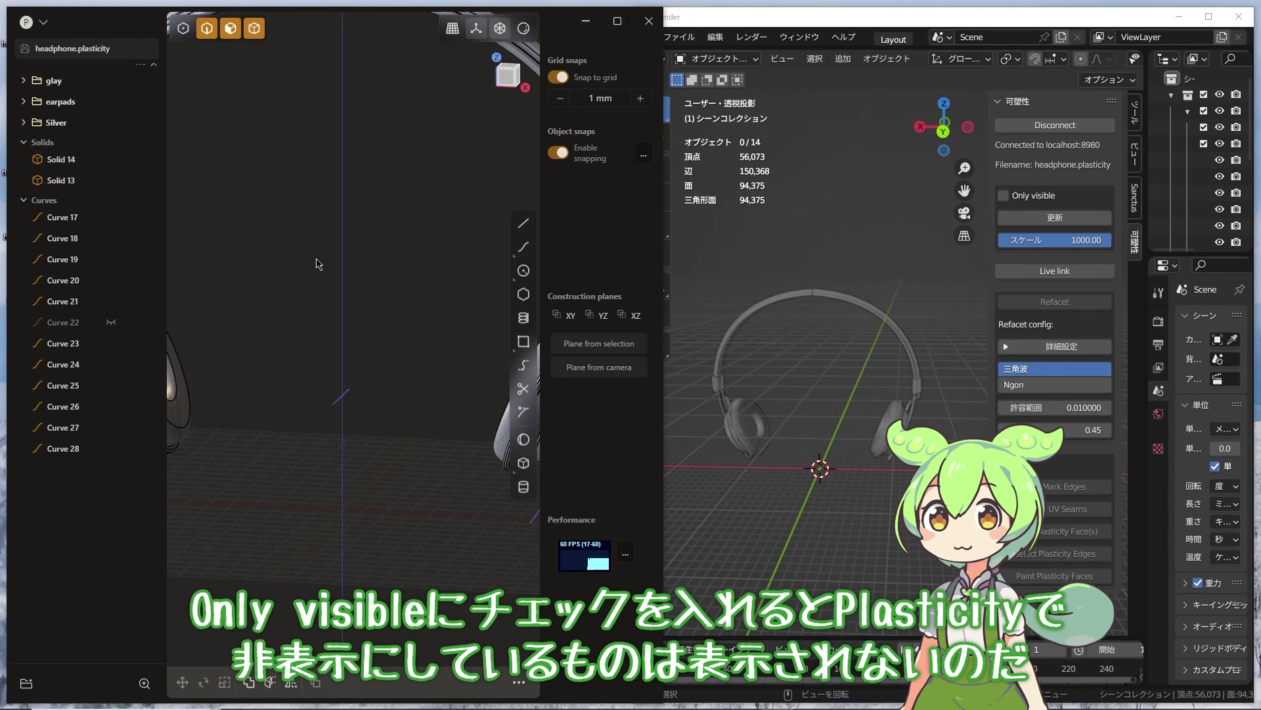
scroll(346, 284, down, 3)
scroll(366, 309, down, 2)
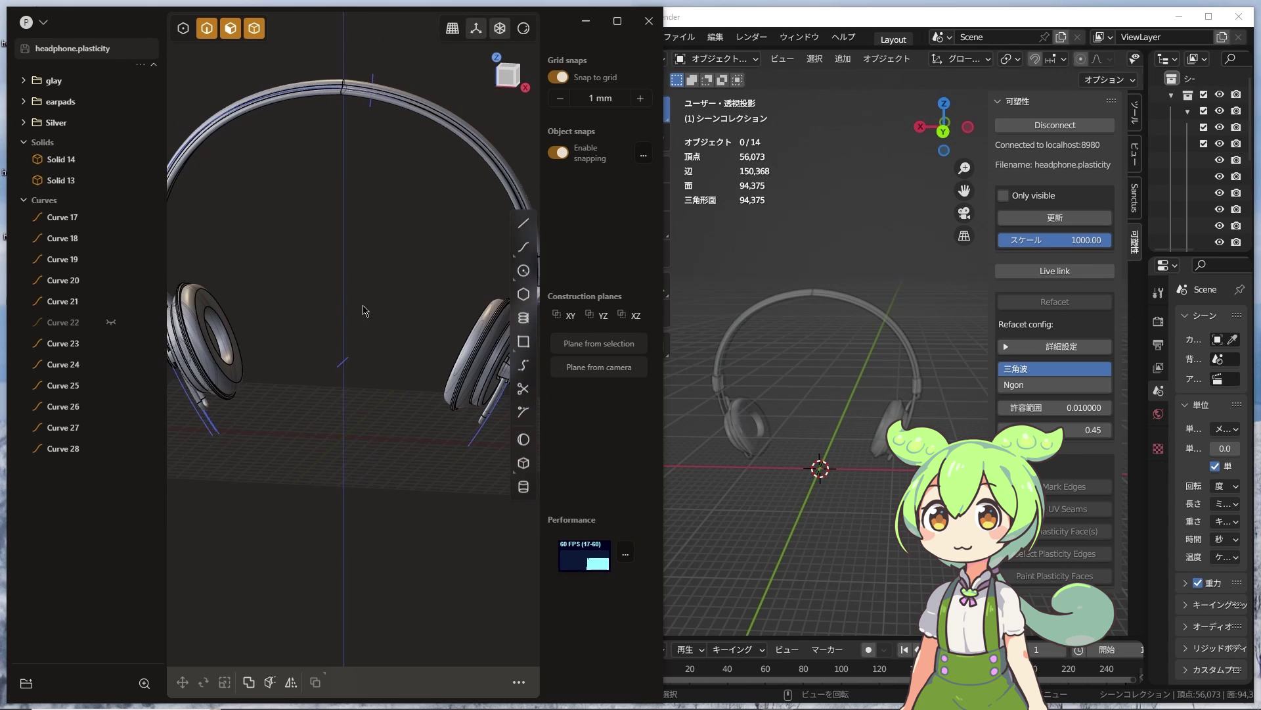
click(1054, 271)
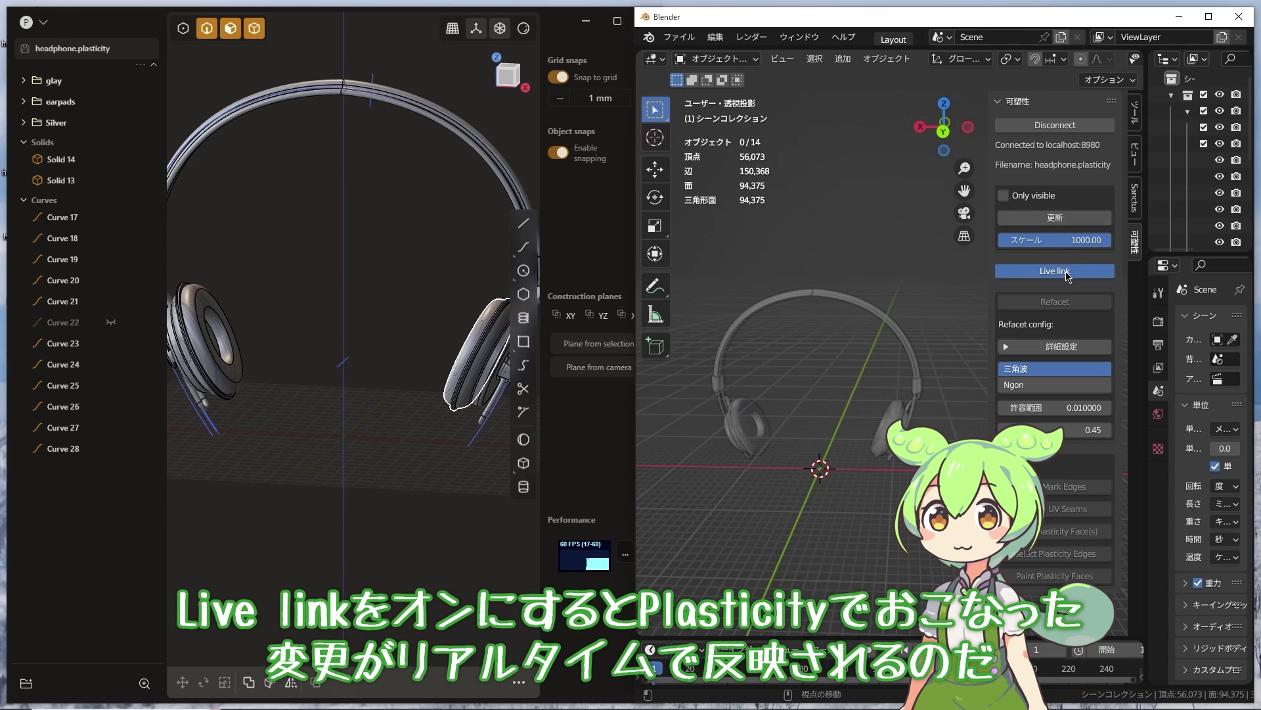
Draw a tall box in Plasticity, then hide it with H.
click(524, 464)
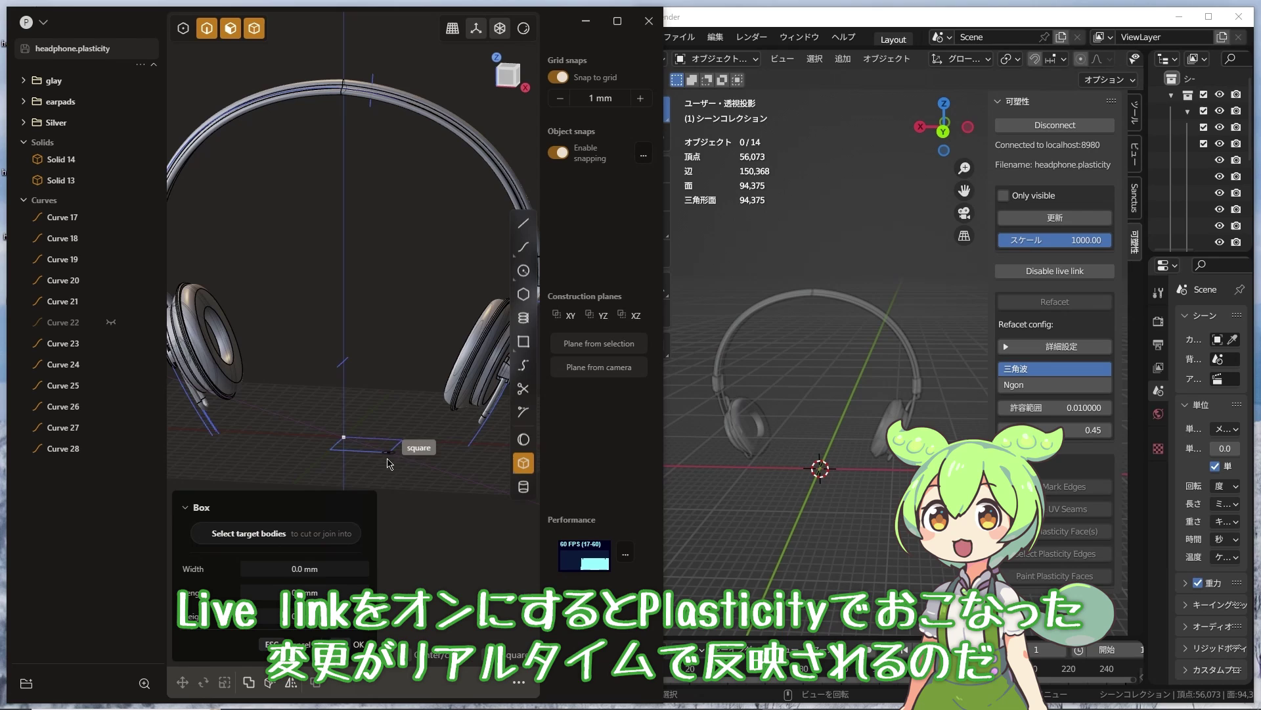
click(388, 460)
click(387, 283)
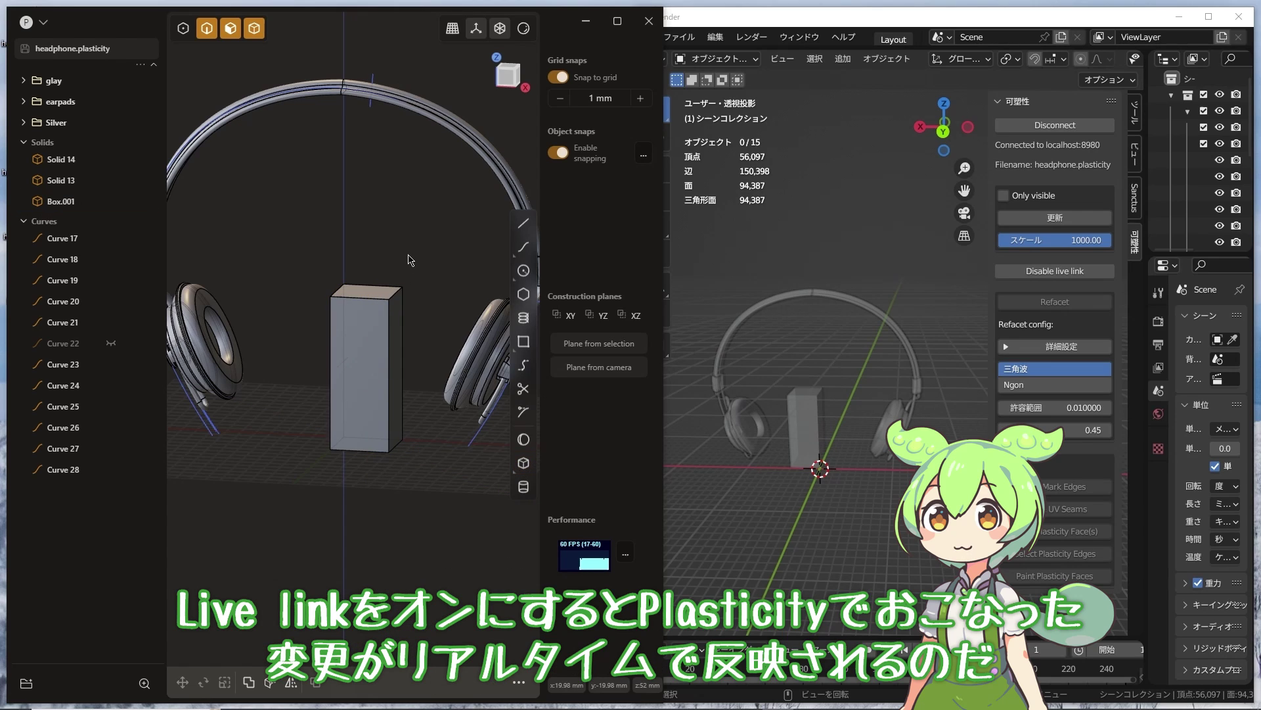
click(378, 350)
key(h)
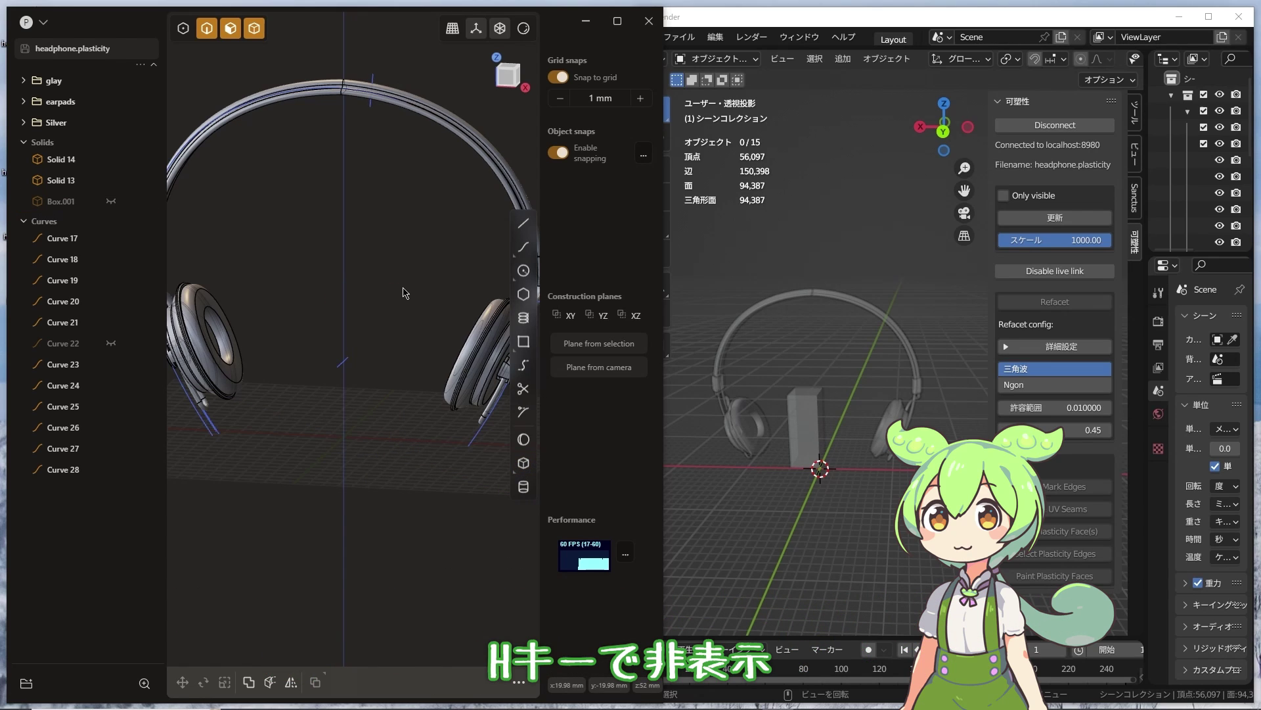
click(888, 368)
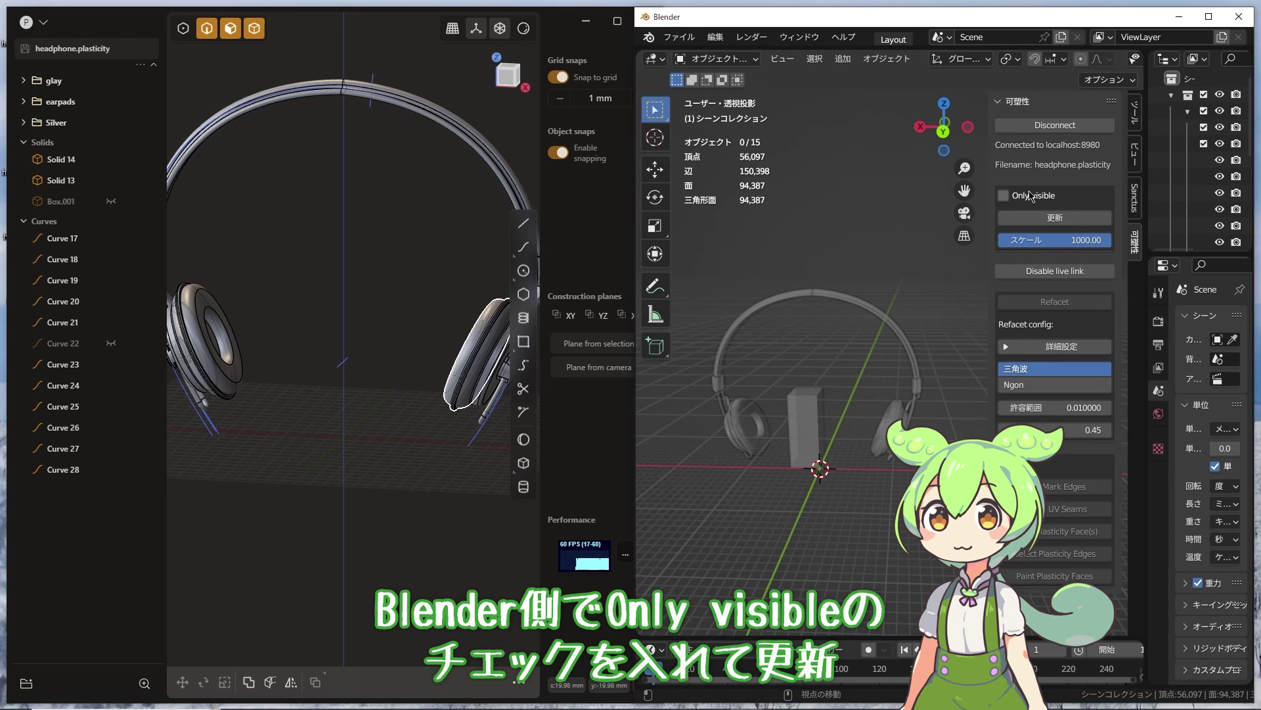
Refresh so the hidden box drops out, then unhide it in Plasticity and refresh again.
click(1051, 217)
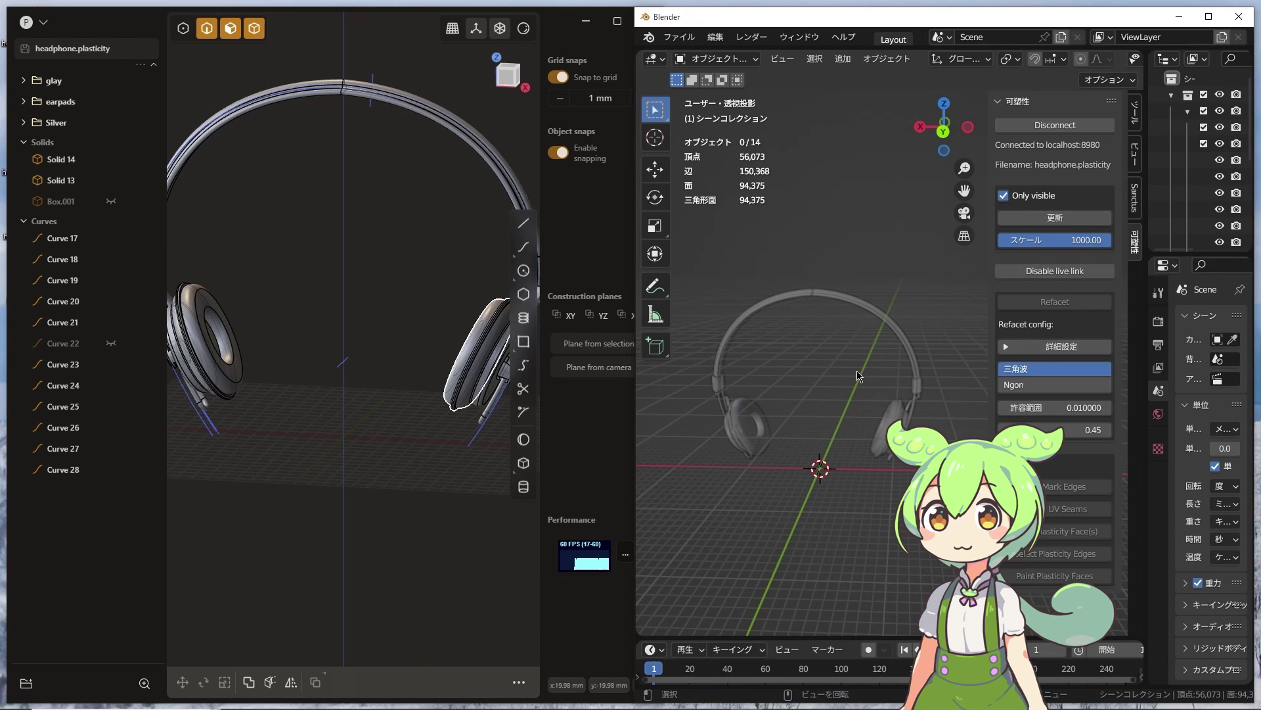
click(110, 204)
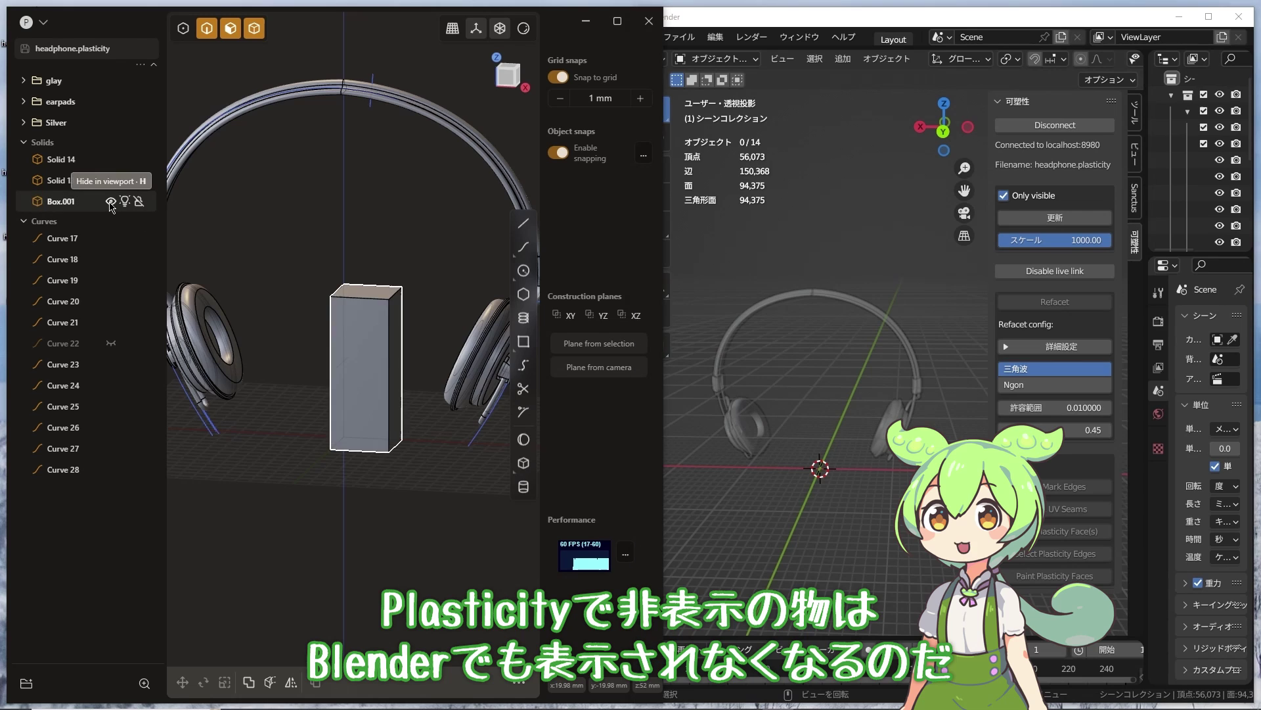
click(865, 263)
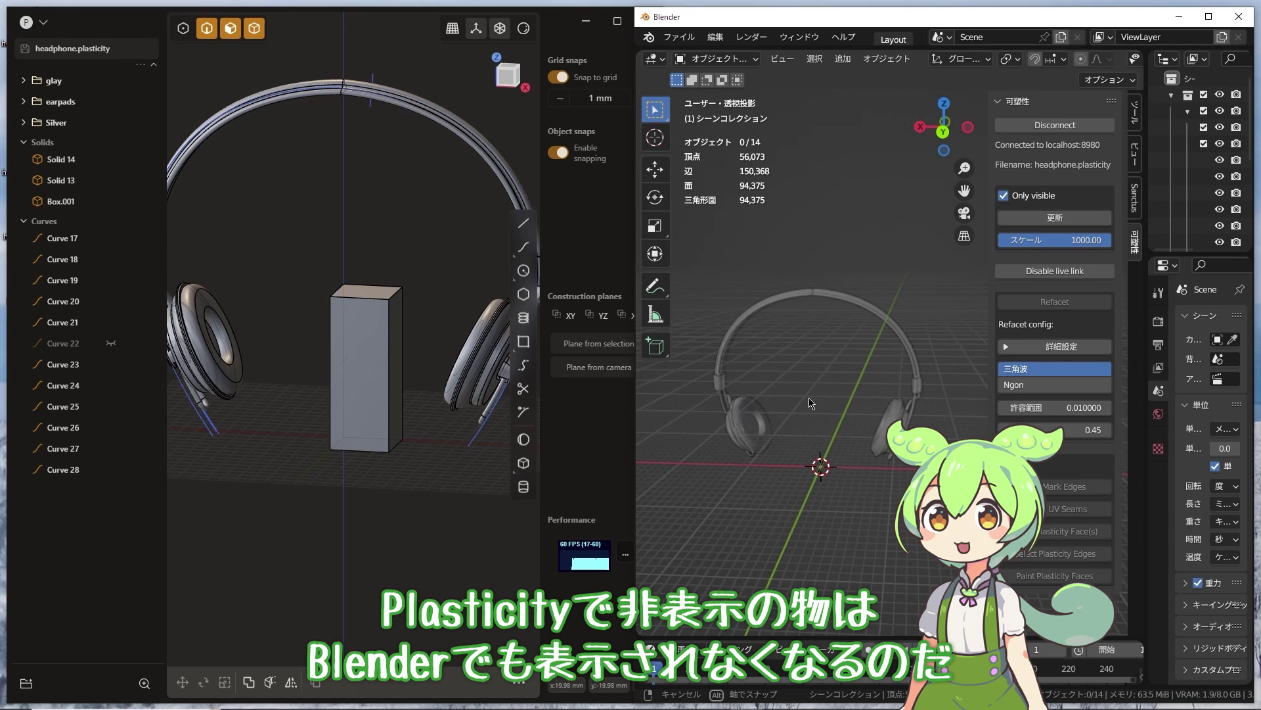
middle_drag(723, 420, 801, 431)
click(1056, 217)
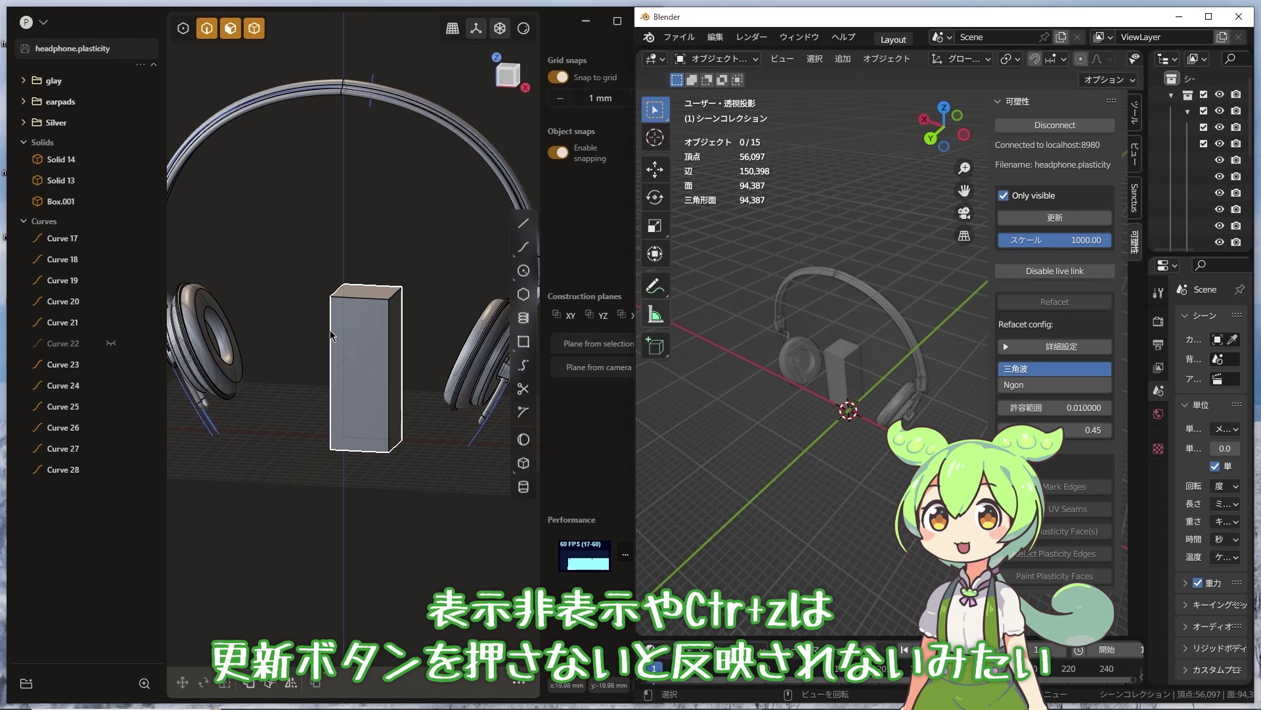
Hide the box once more in Plasticity with H.
click(360, 326)
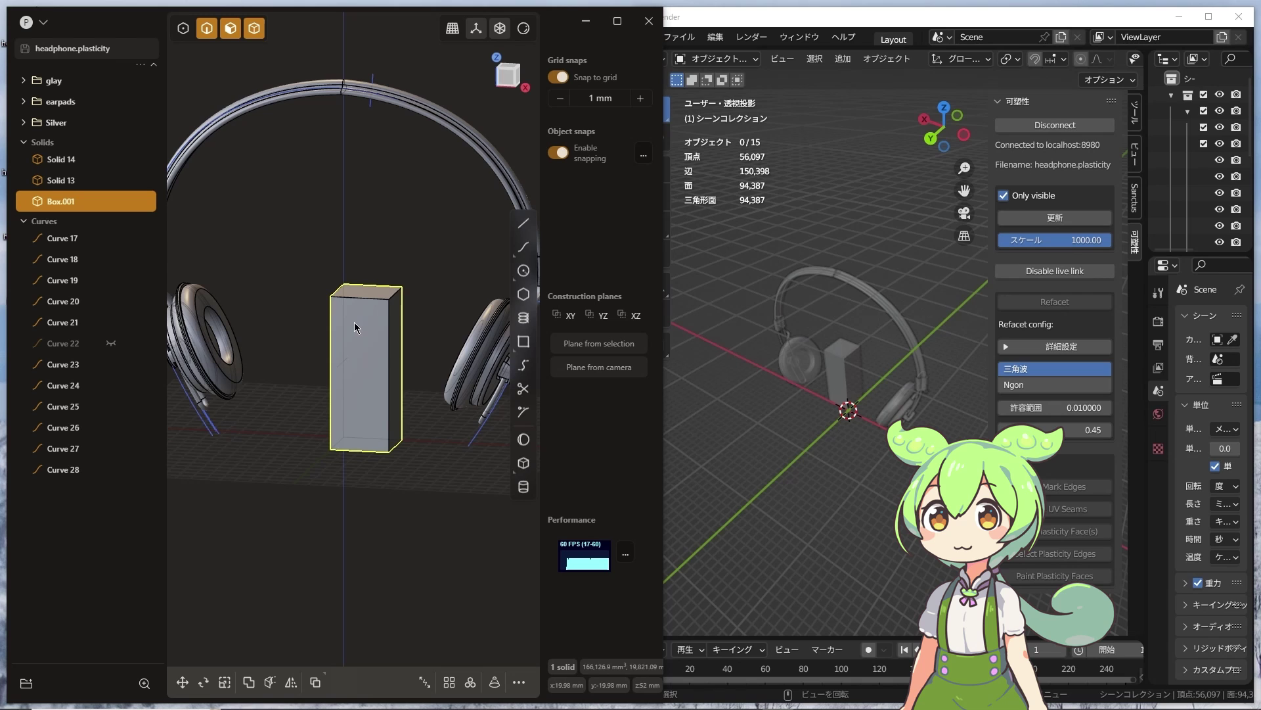
key(h)
click(737, 243)
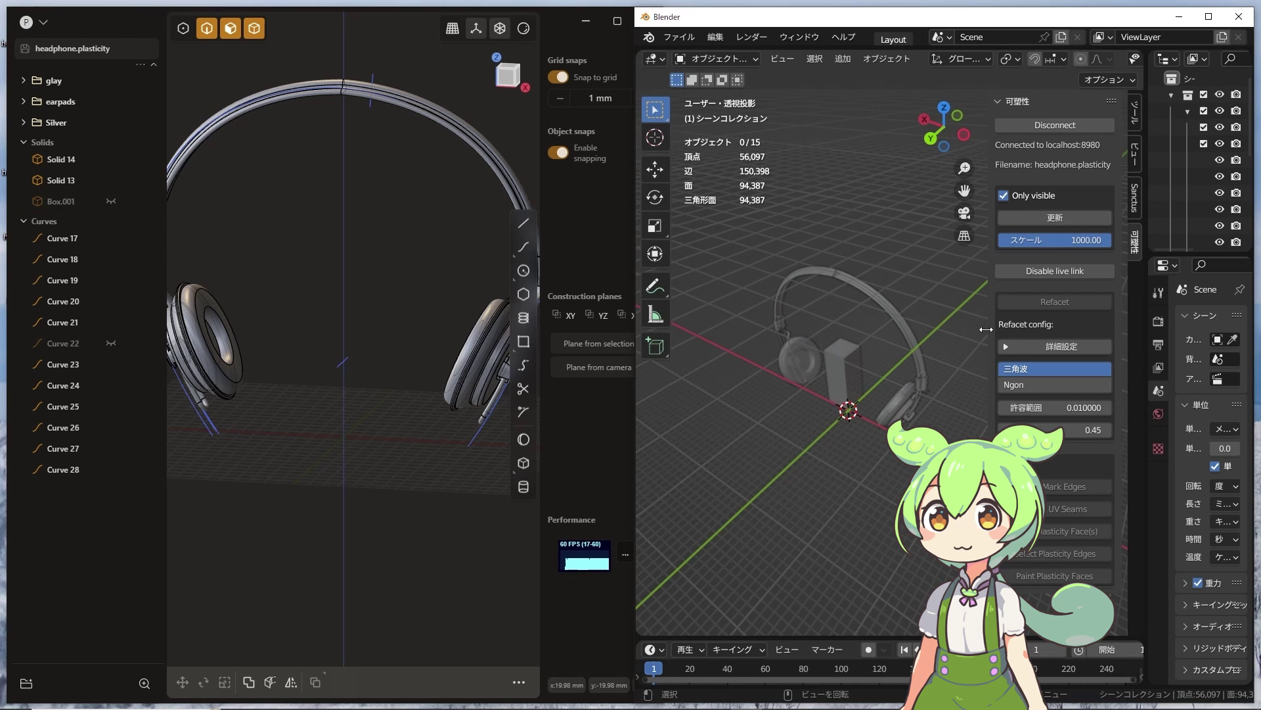
Give the right ear cup a new material with a black base colour.
click(1208, 16)
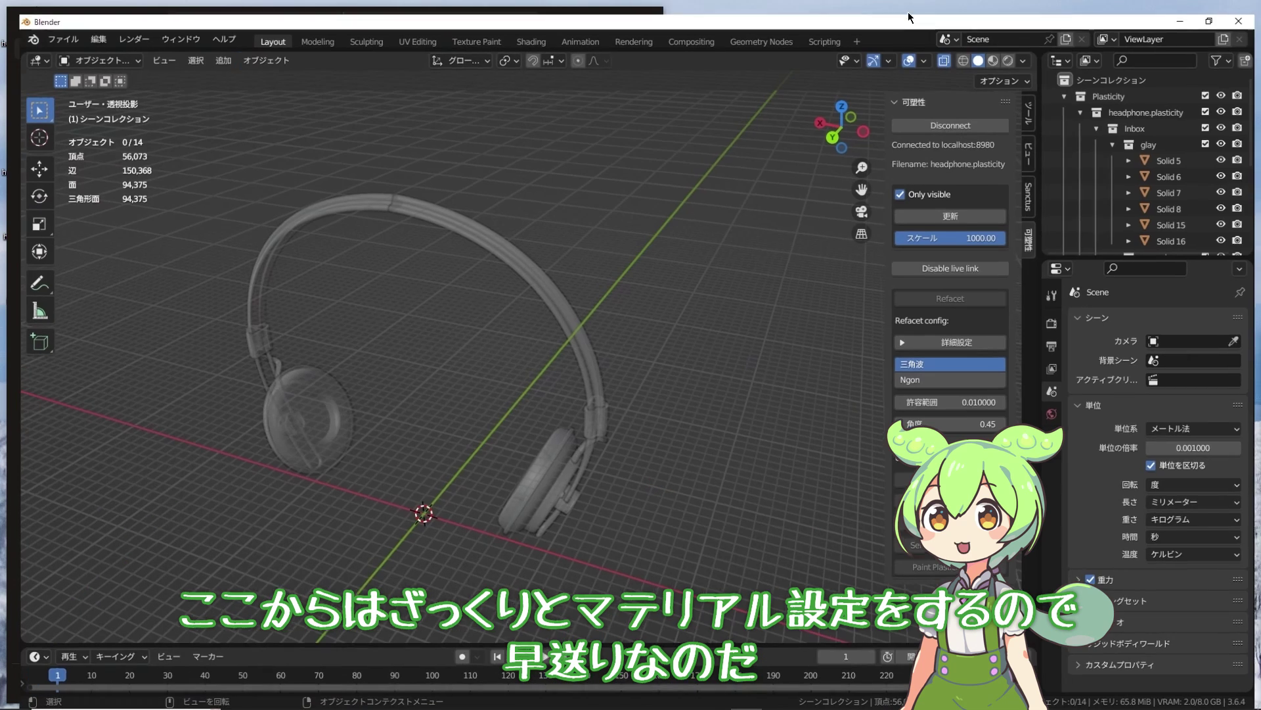
middle_drag(631, 355, 592, 329)
click(640, 445)
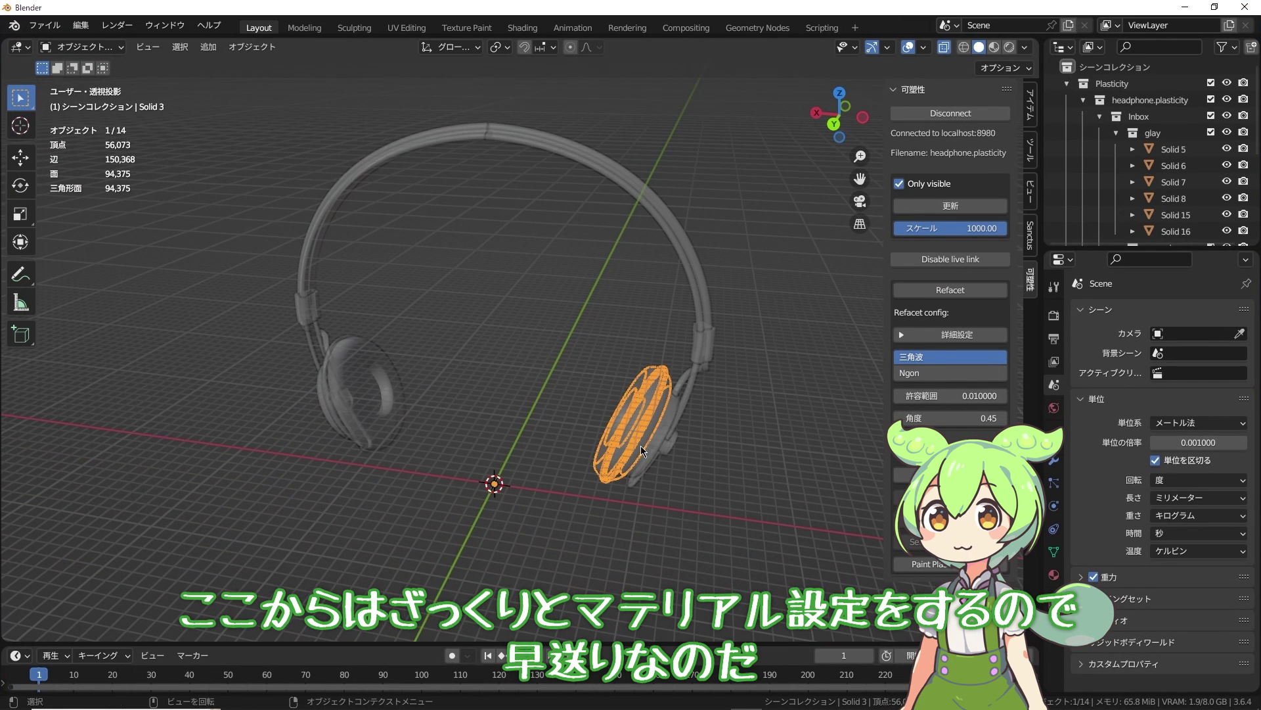
click(1054, 576)
click(1112, 378)
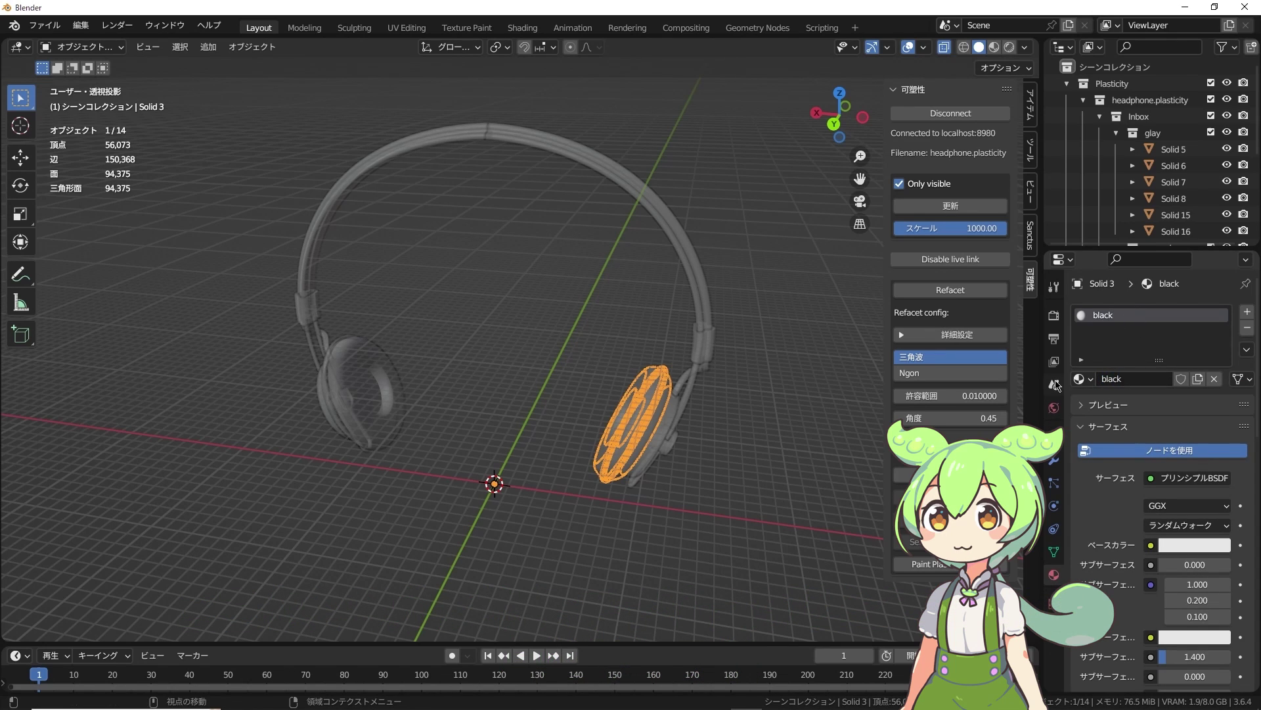
click(1195, 545)
drag(1224, 329, 1223, 430)
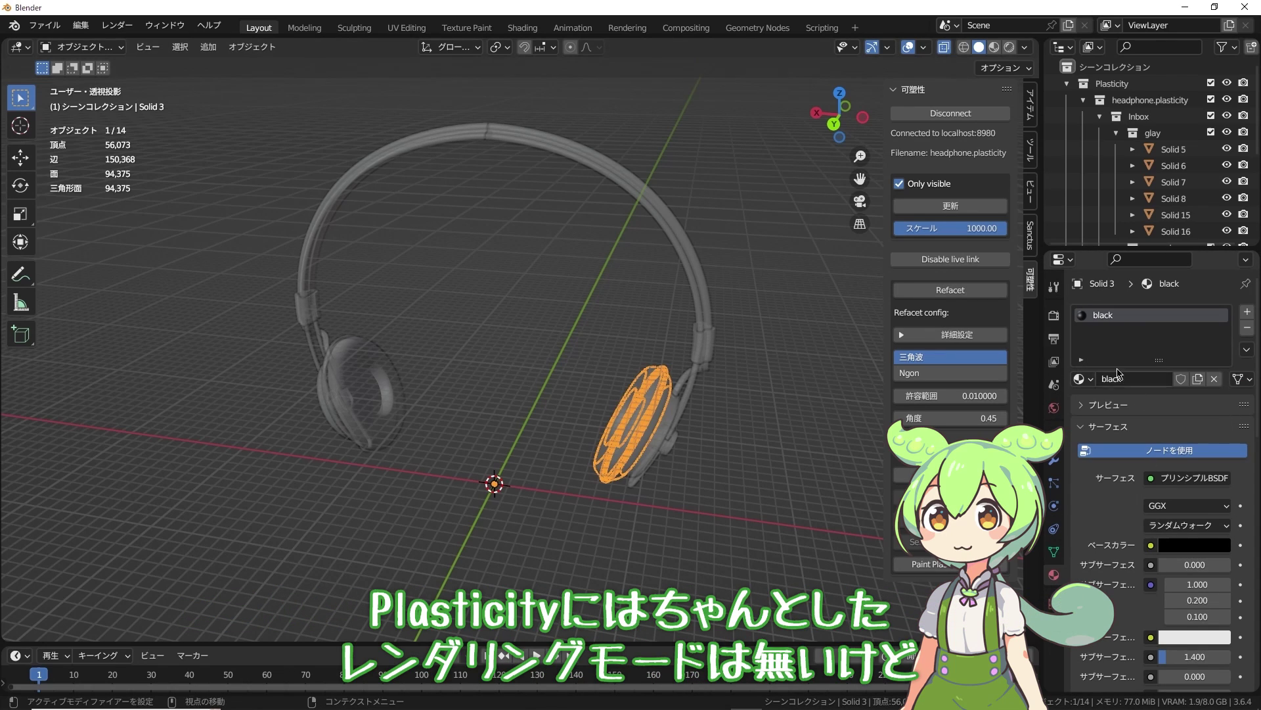
Preview the black ear cup in rendered shading, then return to material preview.
scroll(1156, 473, down, 5)
scroll(1180, 536, down, 1)
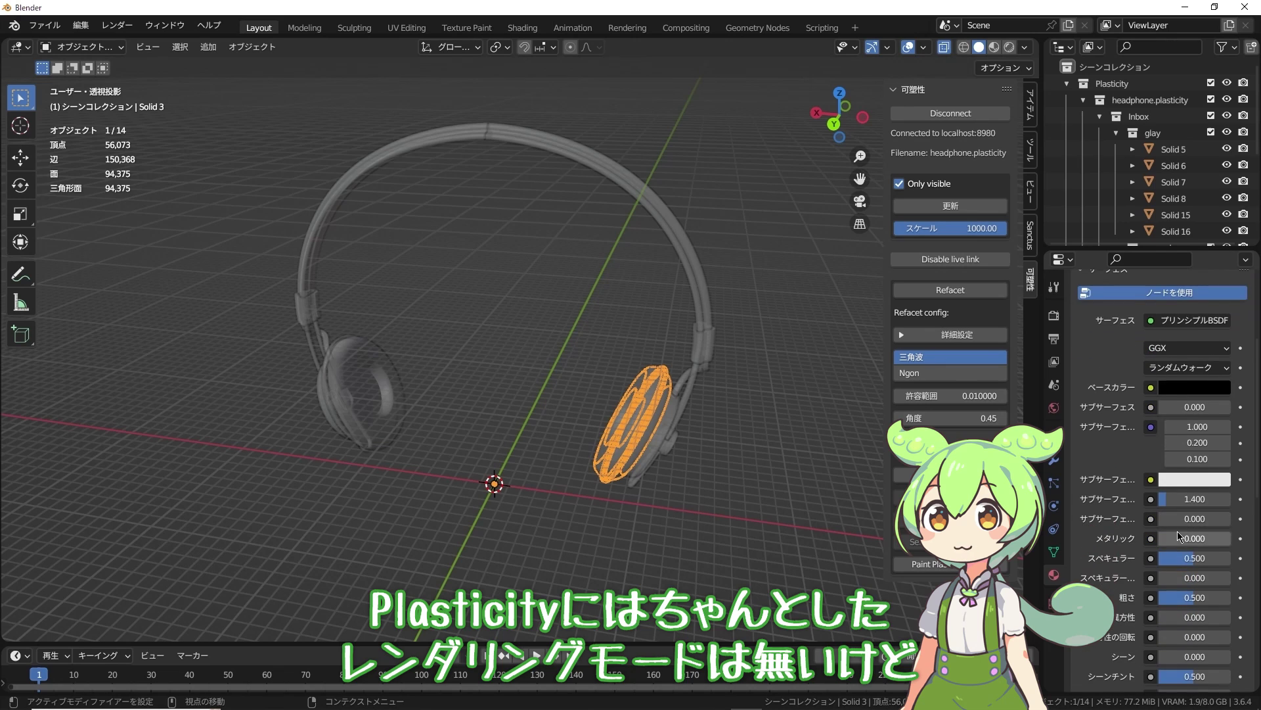
scroll(1180, 536, down, 1)
click(994, 46)
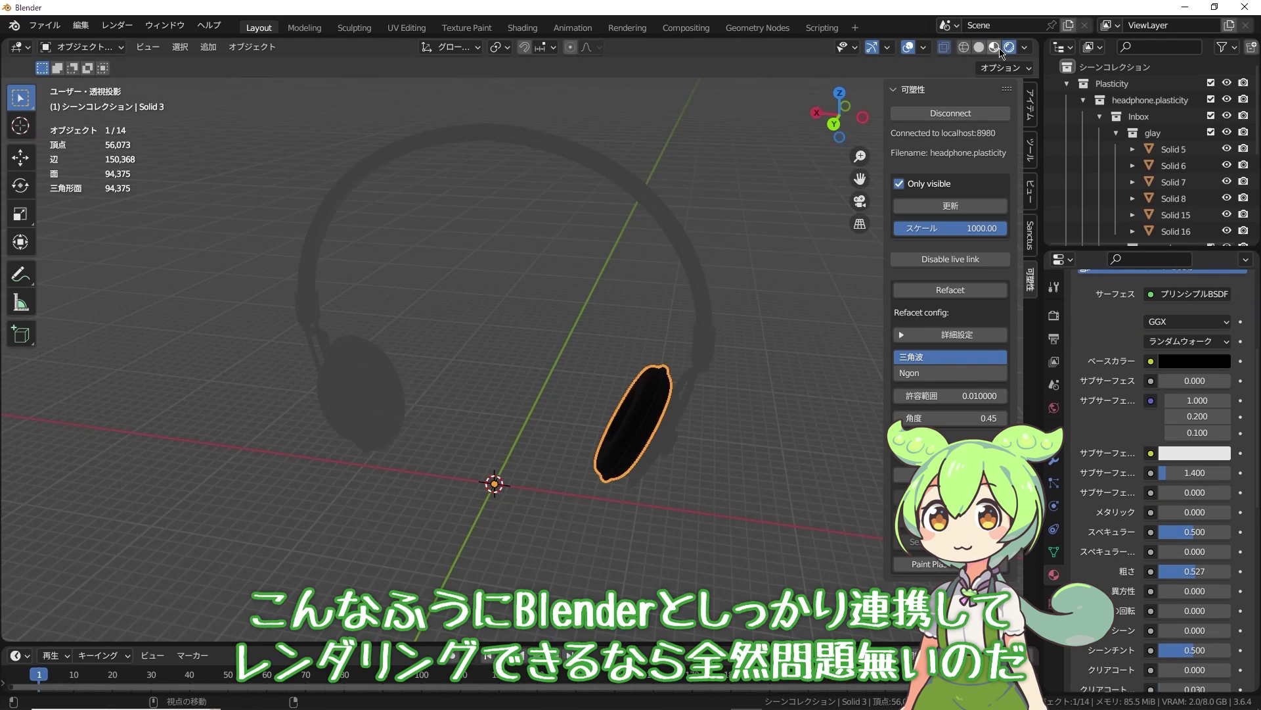
click(994, 46)
Set the base colour of Solid 5's material to grey.
click(365, 394)
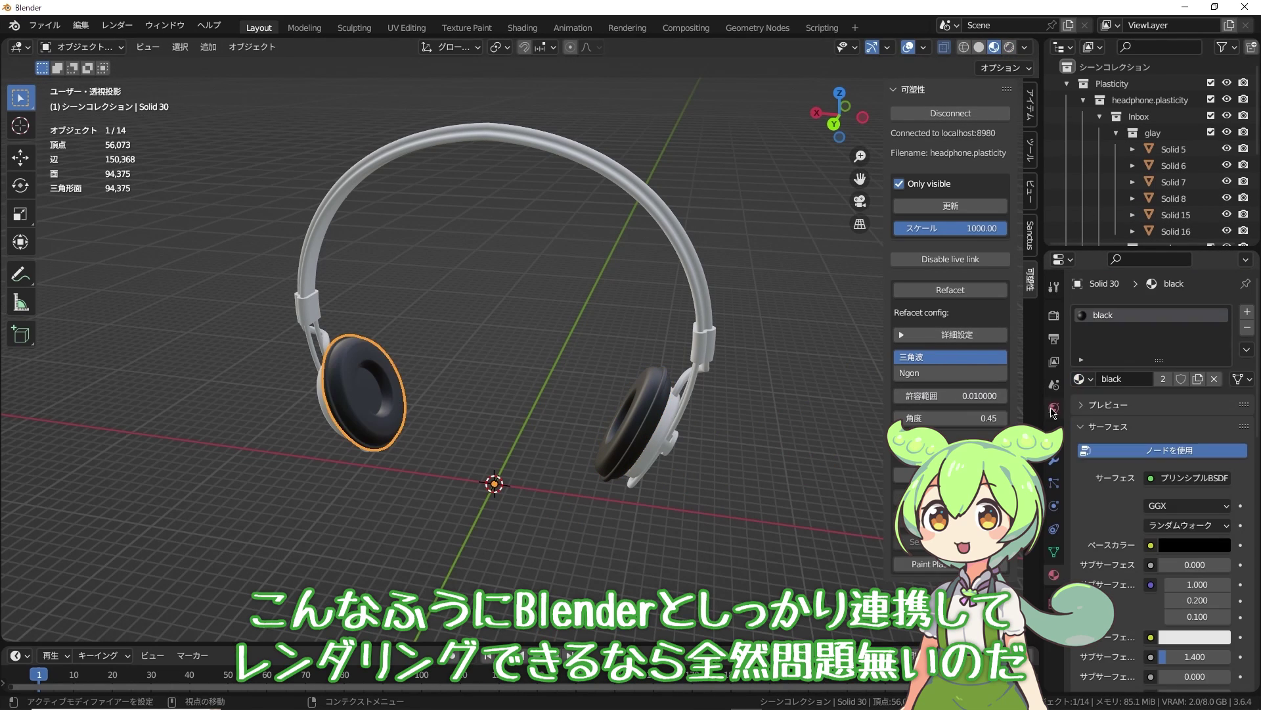
click(671, 415)
middle_drag(672, 416, 736, 394)
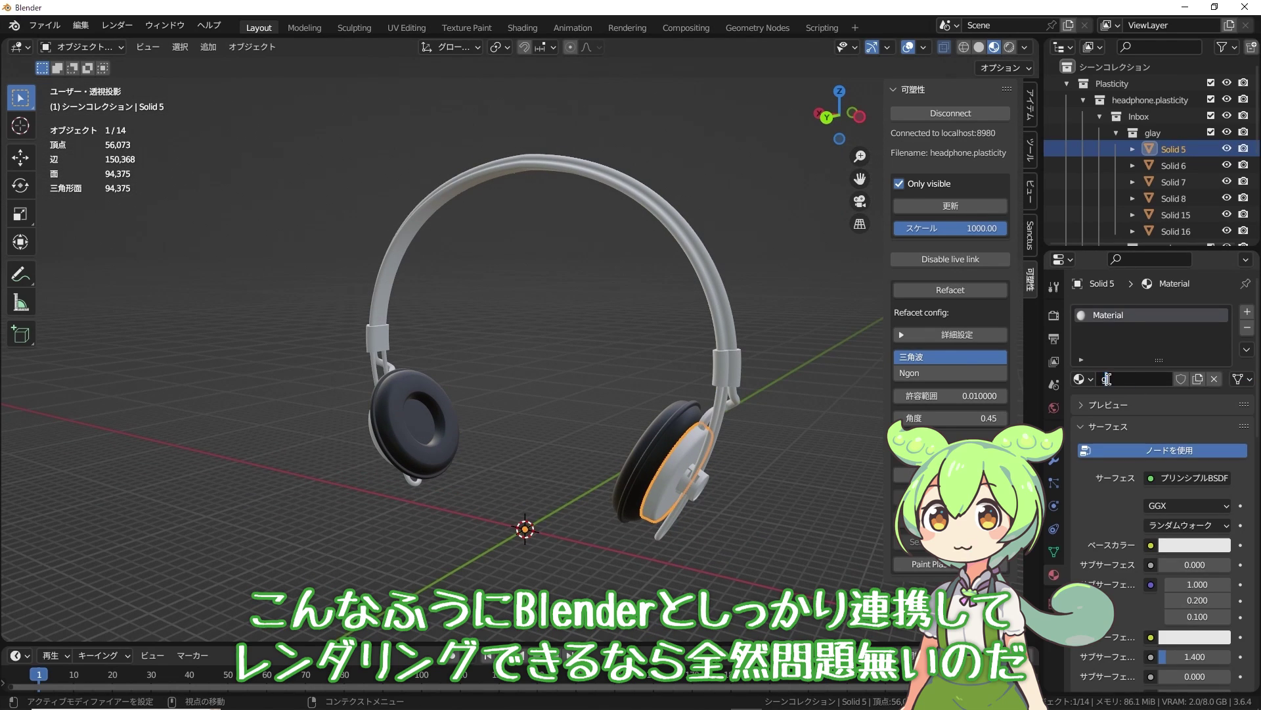
click(1194, 544)
drag(1223, 355, 1223, 395)
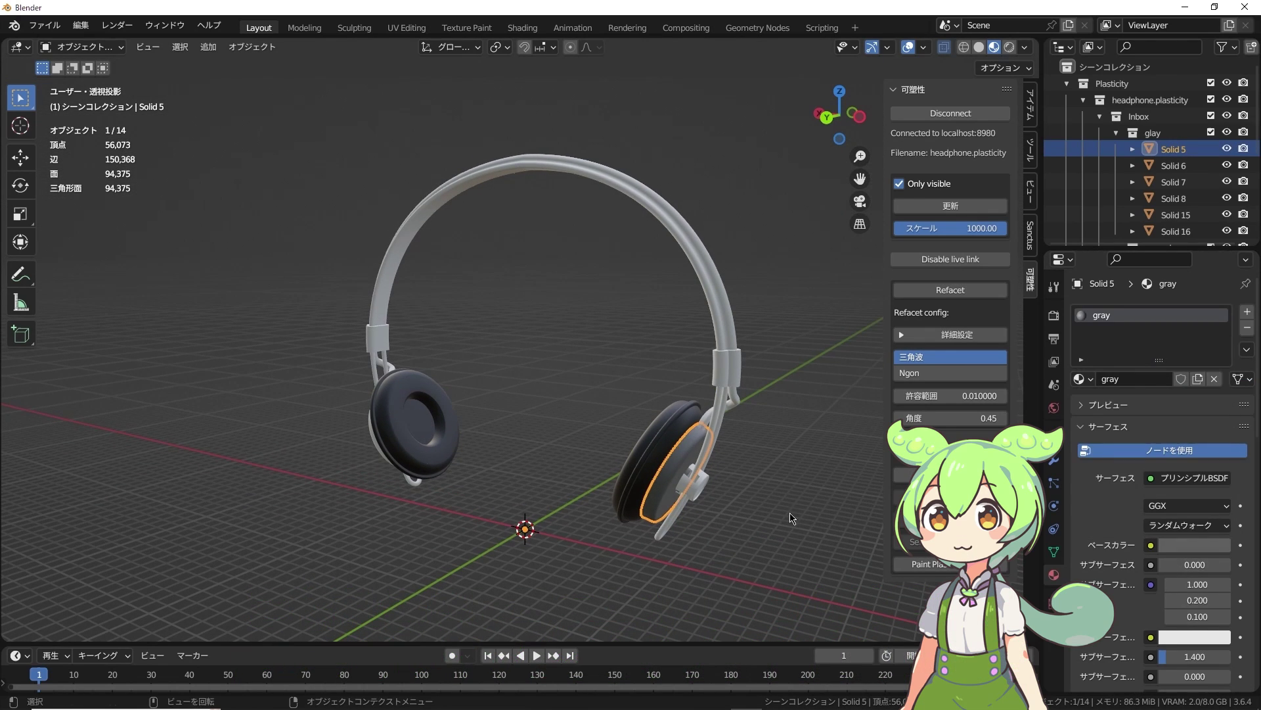
click(756, 500)
middle_drag(755, 499, 776, 504)
Assign the existing gray material to the next headphone part.
click(710, 493)
click(1079, 379)
click(928, 418)
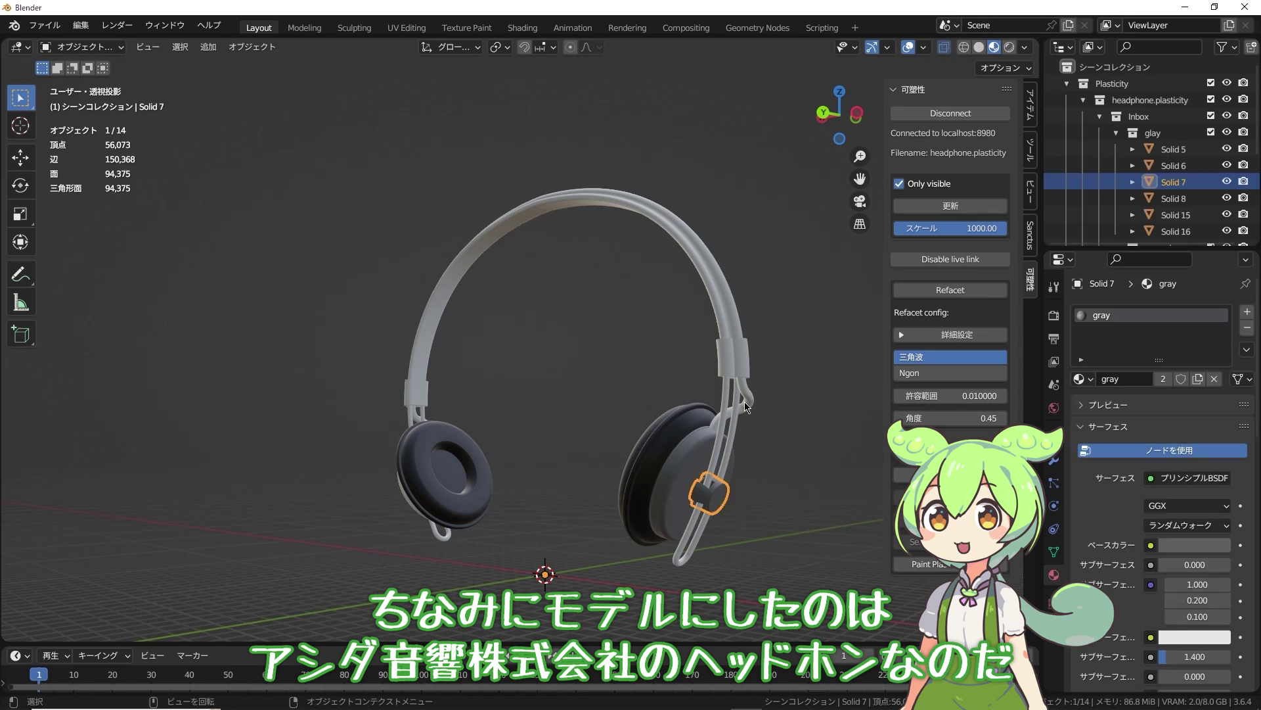
click(746, 404)
click(1080, 378)
click(1046, 418)
middle_drag(592, 394, 723, 394)
click(230, 486)
Give the left earcup (Solid 6) and left hinge (Solid 16) the gray material.
click(1079, 379)
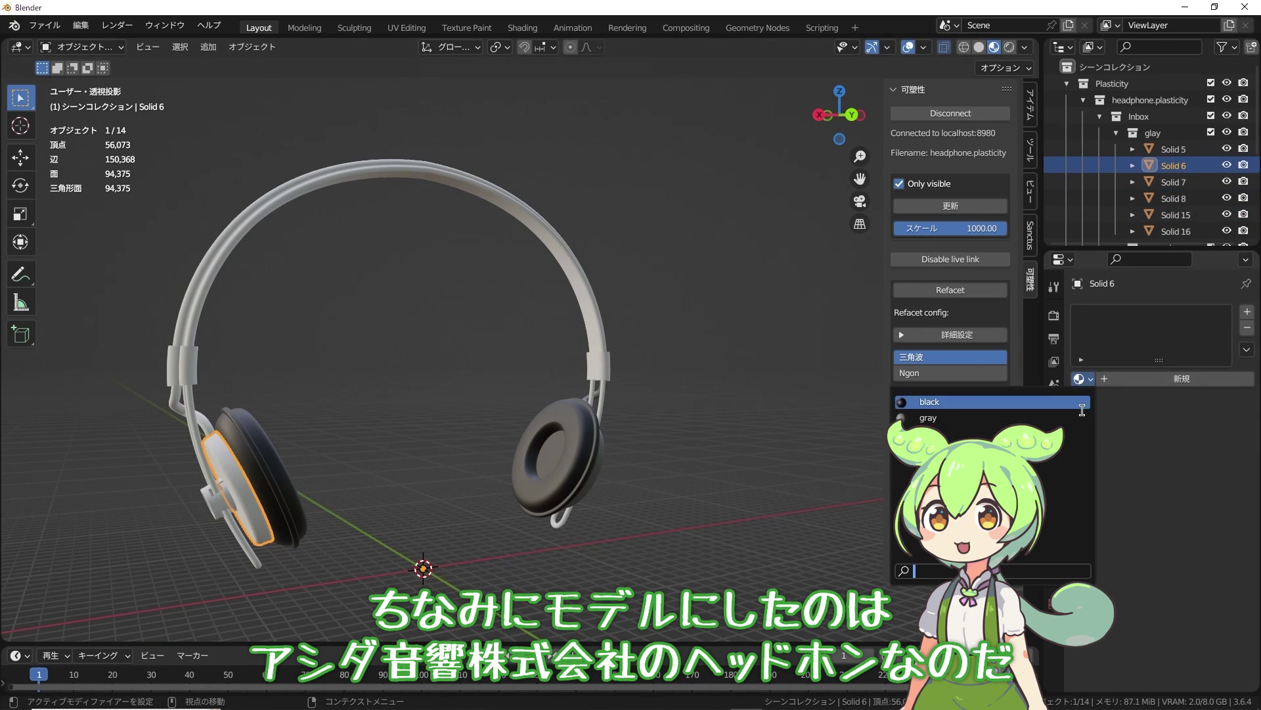
click(986, 418)
click(207, 401)
click(1080, 379)
click(929, 418)
click(191, 404)
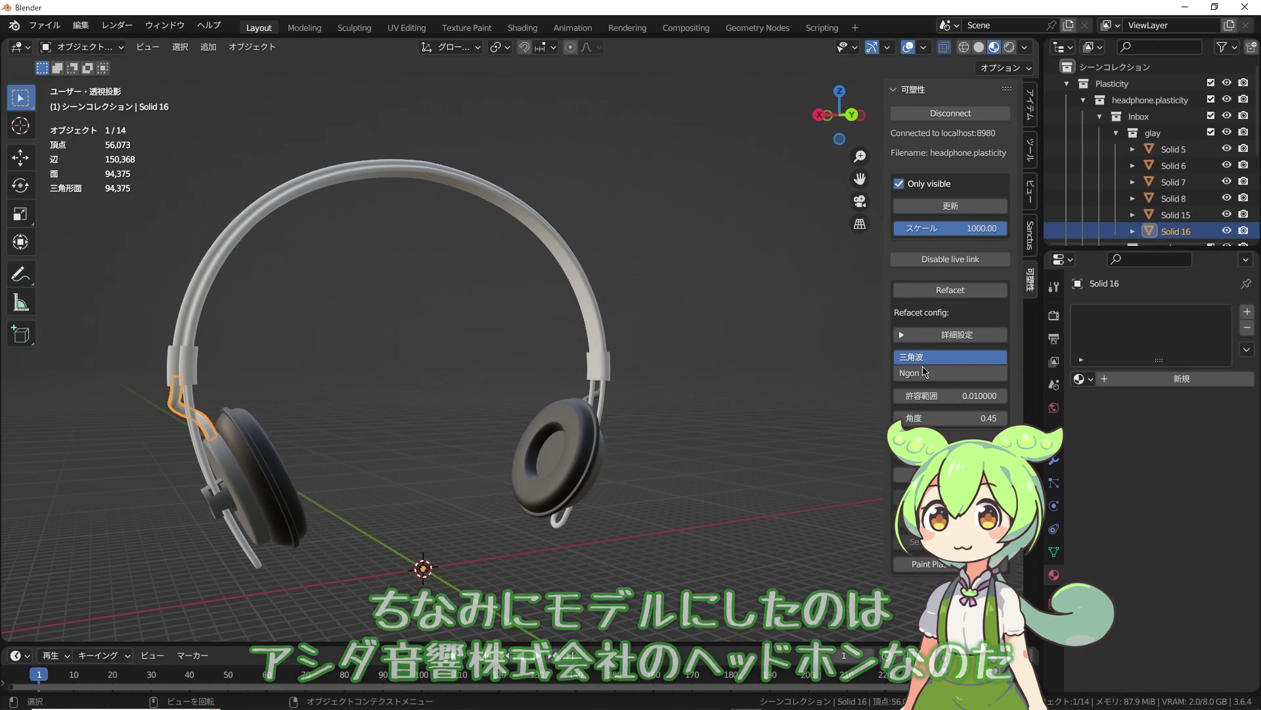
Select the right hinge clip, Solid 11, to give it its own material.
click(1079, 379)
click(986, 417)
click(598, 366)
Create a darkGray material with a dark gray base colour.
click(1140, 379)
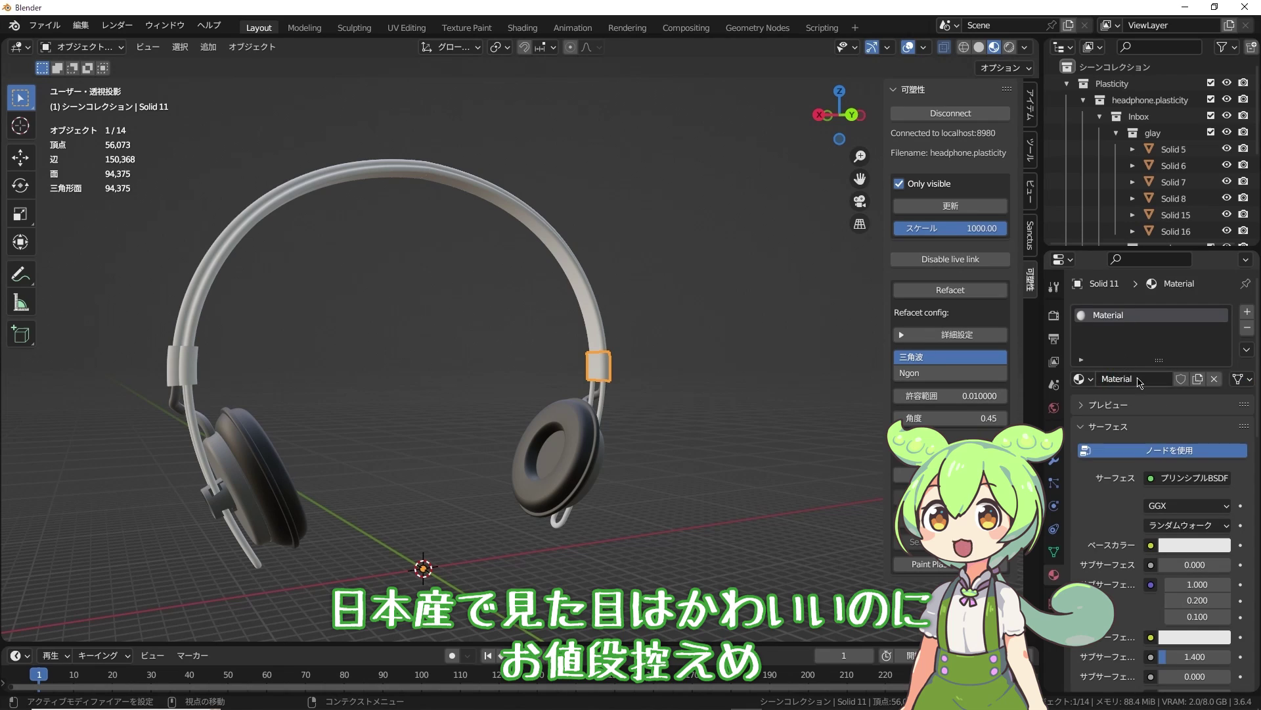
text(darkGray)
key(Return)
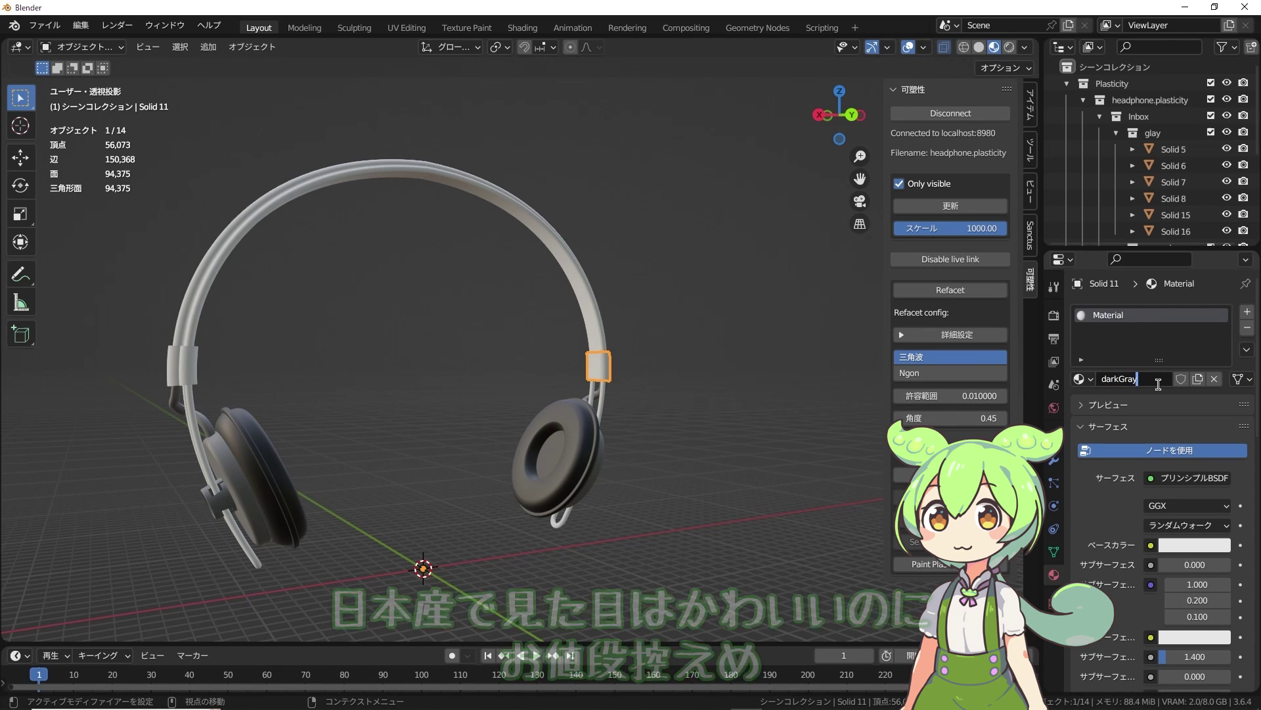
click(1195, 544)
drag(1218, 315, 1219, 392)
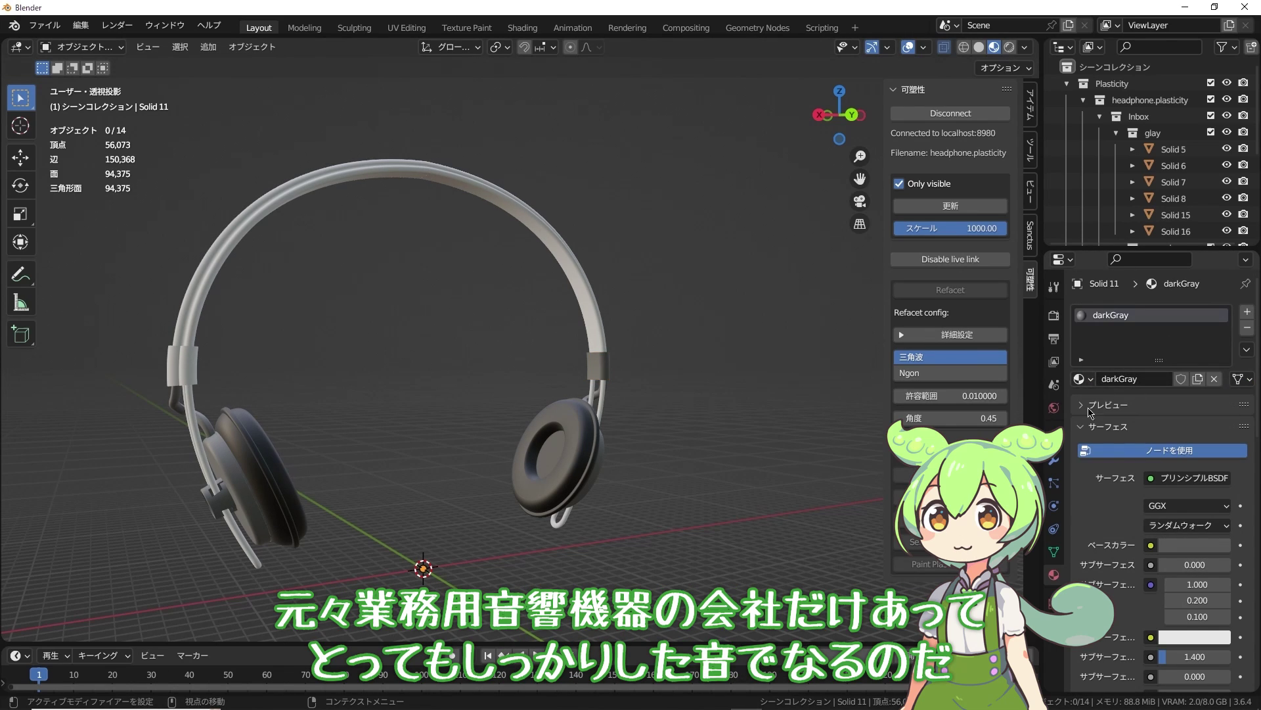
click(1079, 378)
Assign darkGray to both headband pieces and check its base colour.
click(519, 197)
click(1079, 378)
click(1047, 418)
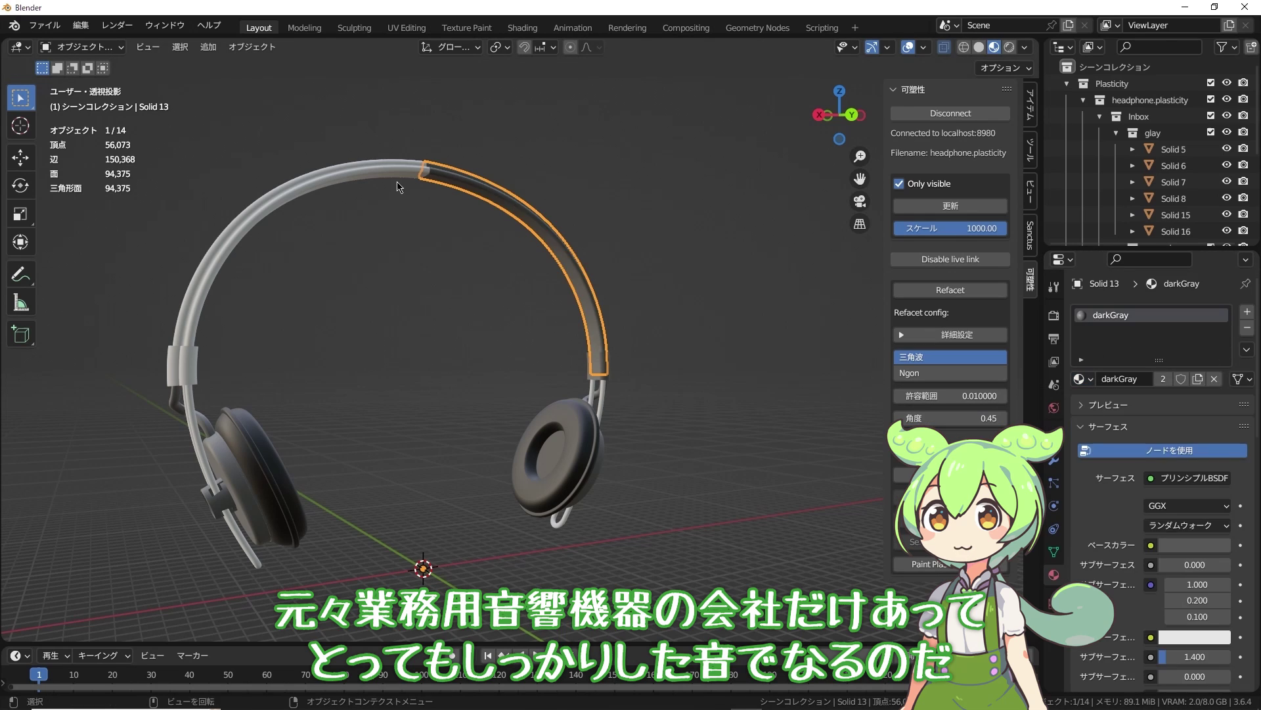
click(276, 194)
click(1080, 379)
click(985, 417)
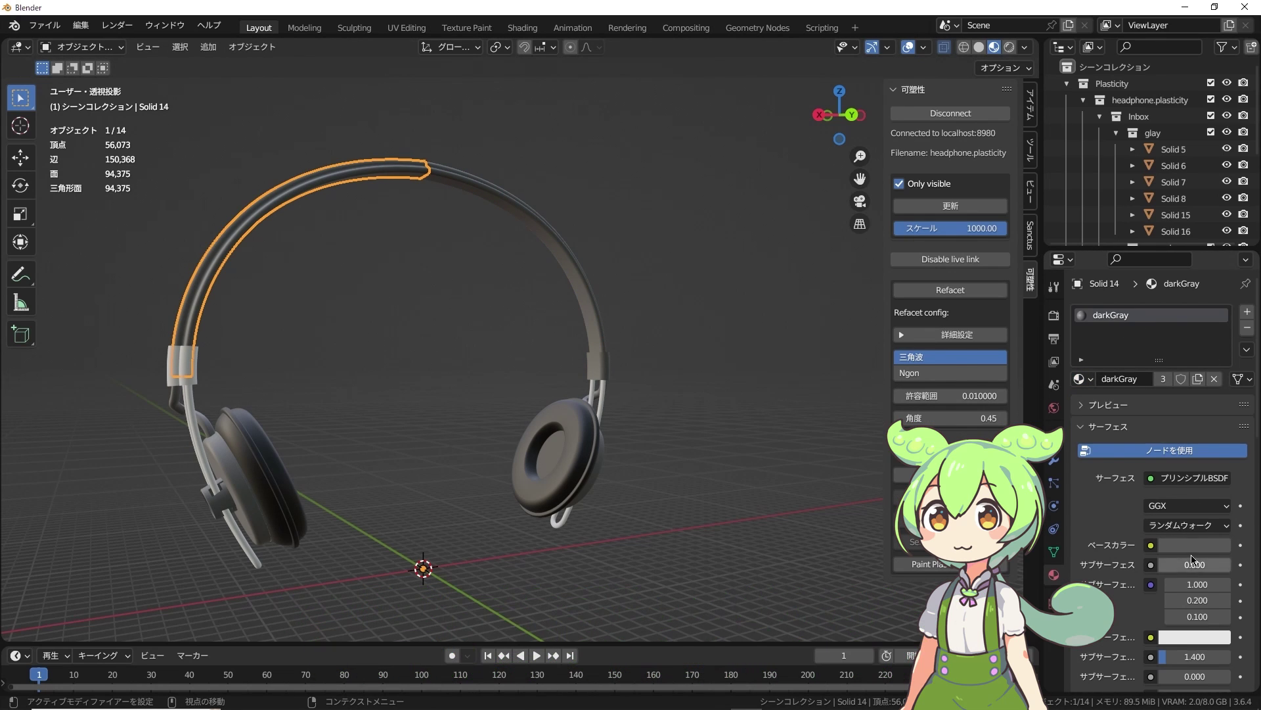
click(1176, 544)
click(657, 276)
Replace darkGray on the right hinge clip with a new material named Silver.
middle_drag(657, 276, 789, 328)
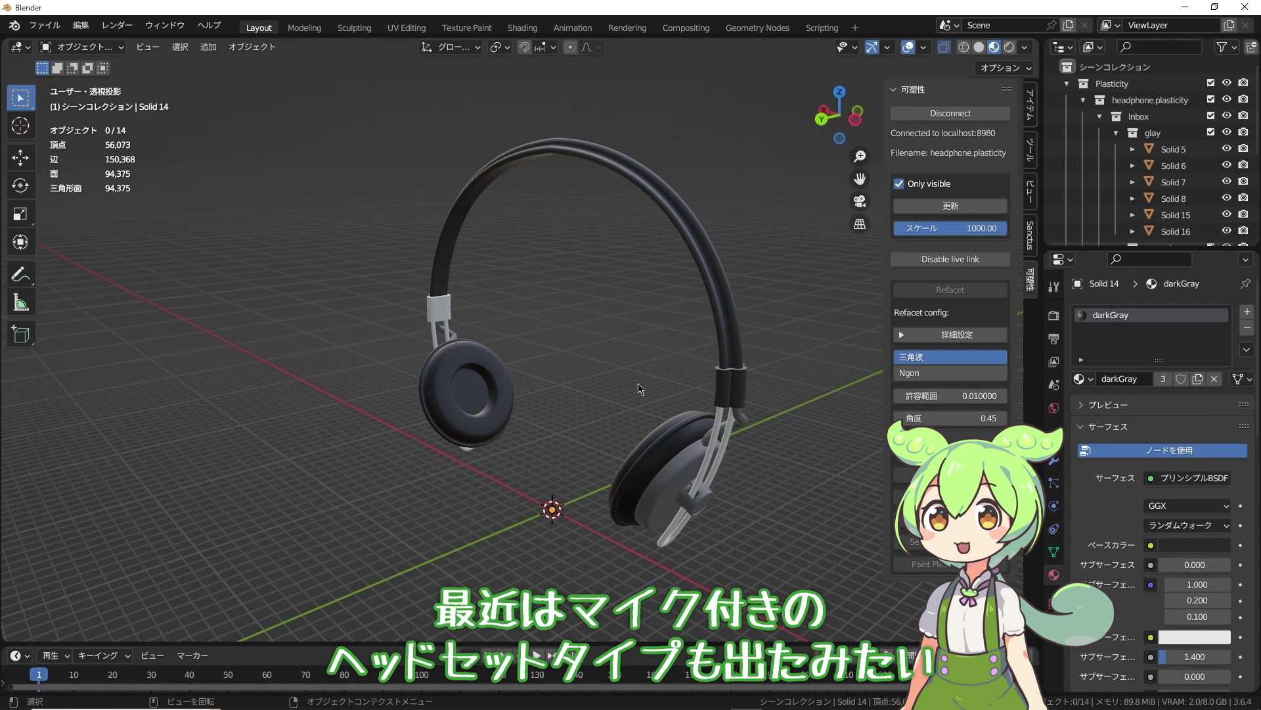
scroll(1080, 546, up, 6)
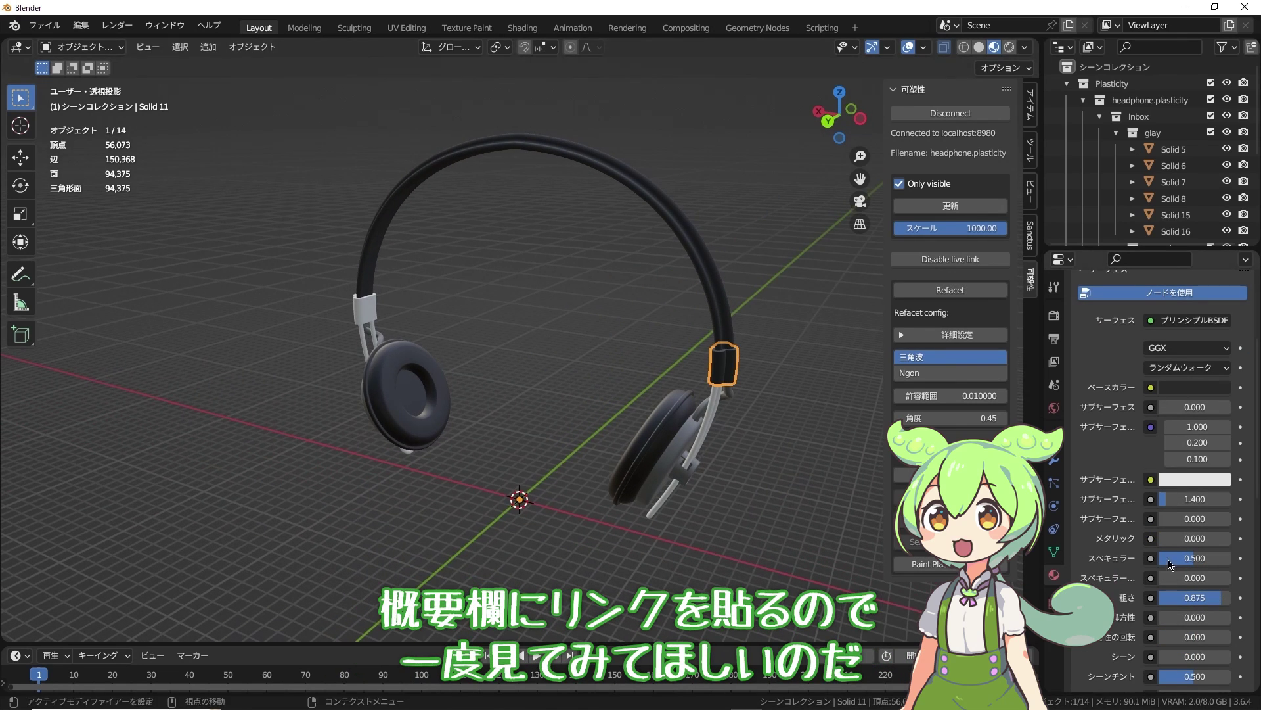
scroll(1117, 460, up, 5)
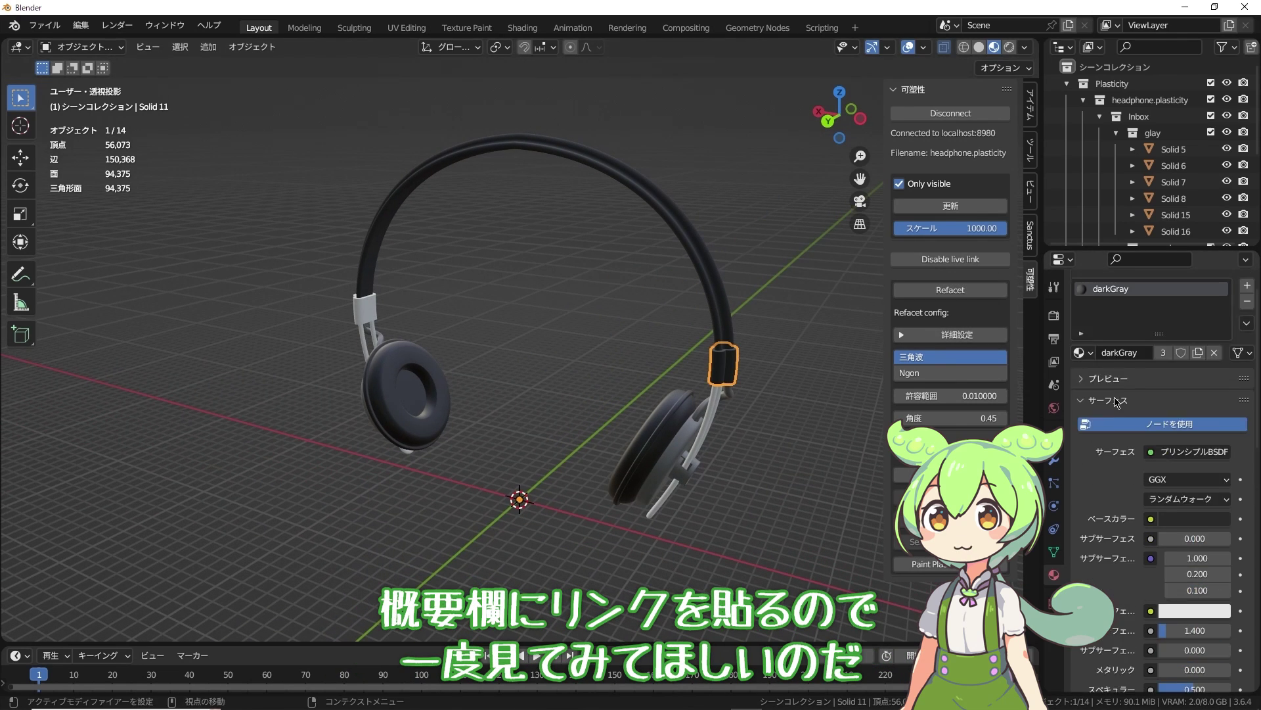
scroll(1083, 383, up, 1)
click(1250, 332)
click(1130, 378)
double_click(1117, 378)
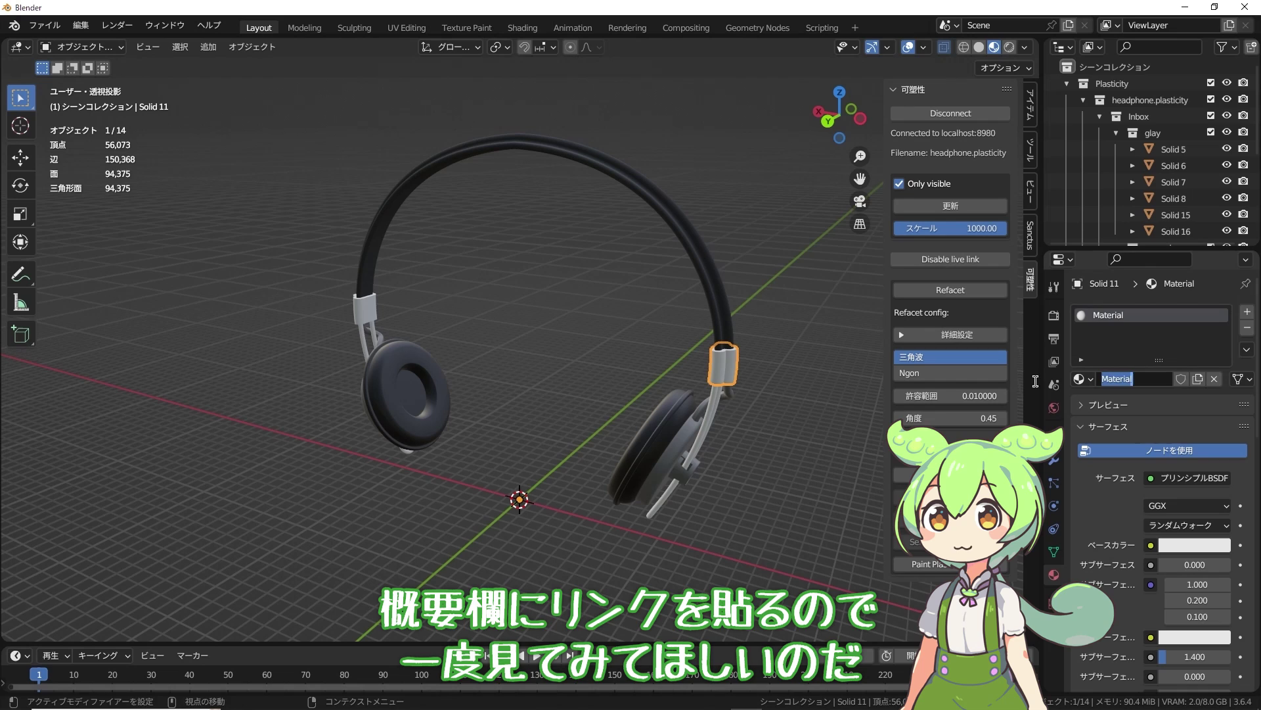
text(lver)
key(Return)
Give Silver a gray base colour and 0.679 metallic.
click(1175, 554)
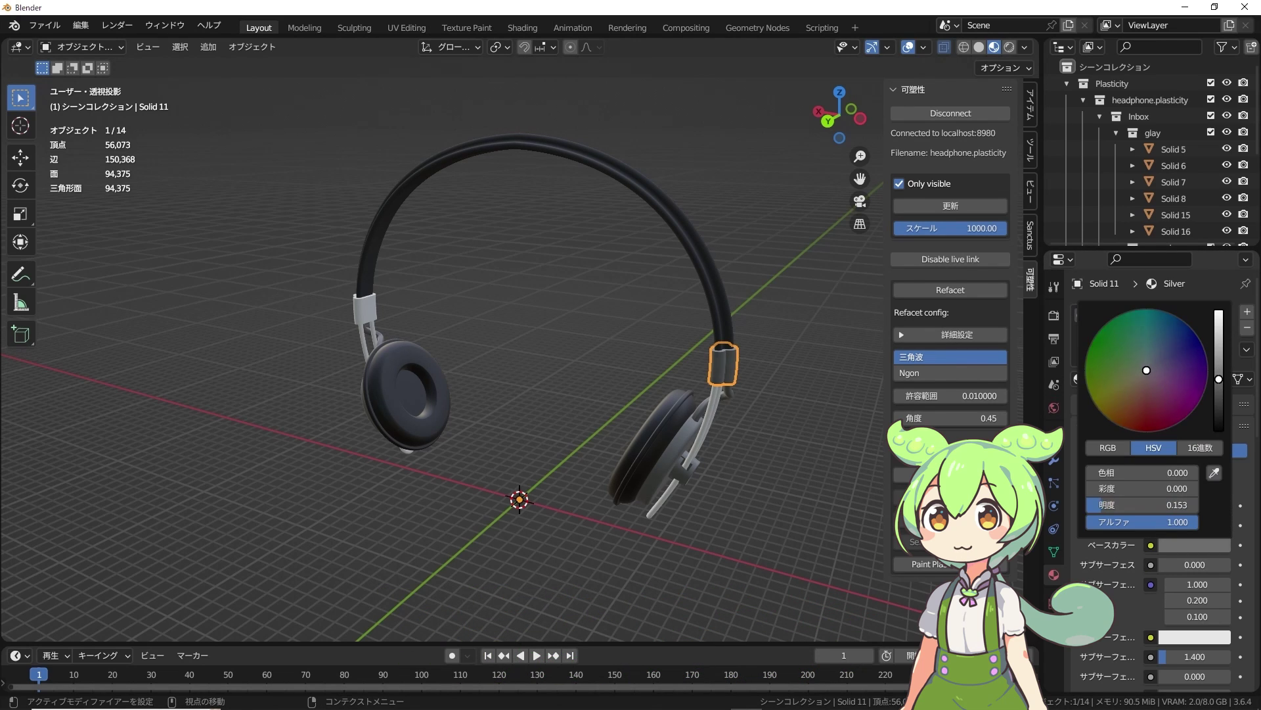
drag(1221, 315, 1221, 381)
scroll(1137, 555, down, 4)
scroll(1166, 525, down, 4)
drag(1166, 486, 1207, 486)
click(793, 455)
scroll(794, 455, up, 2)
scroll(755, 407, up, 2)
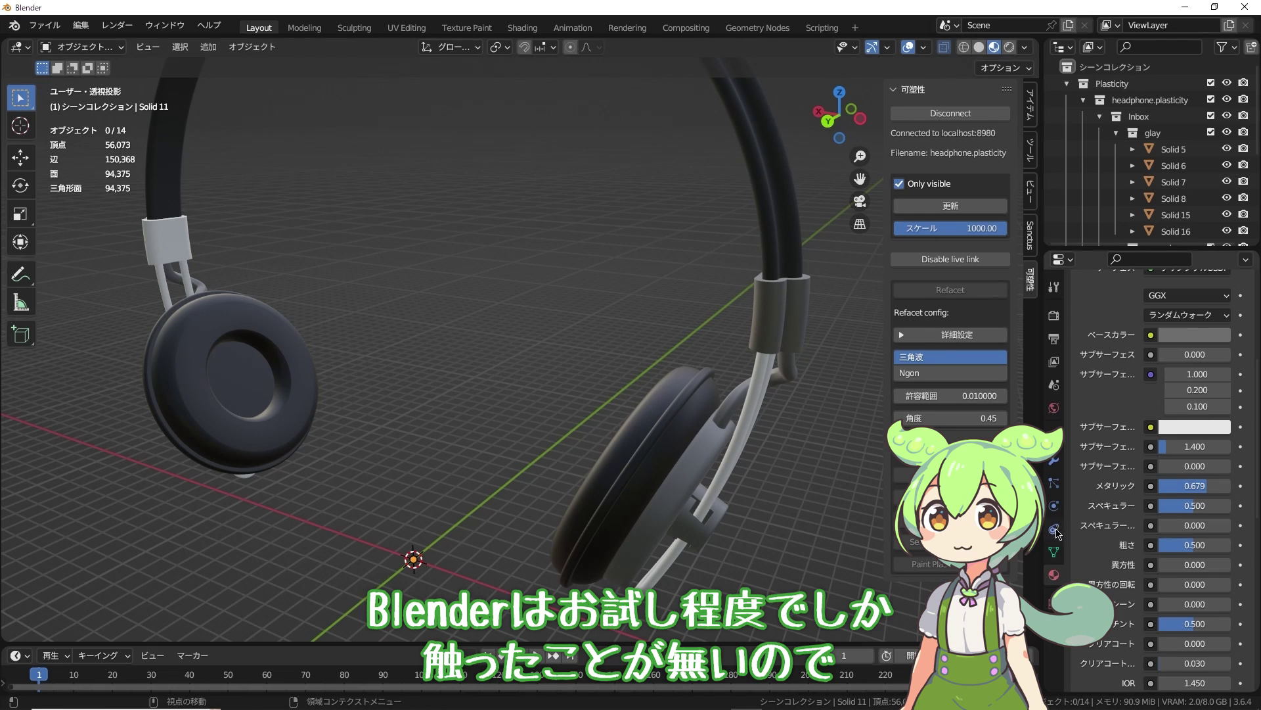
Set the render engine to Cycles with GPU Compute as the device.
click(1054, 316)
click(1196, 312)
click(1176, 365)
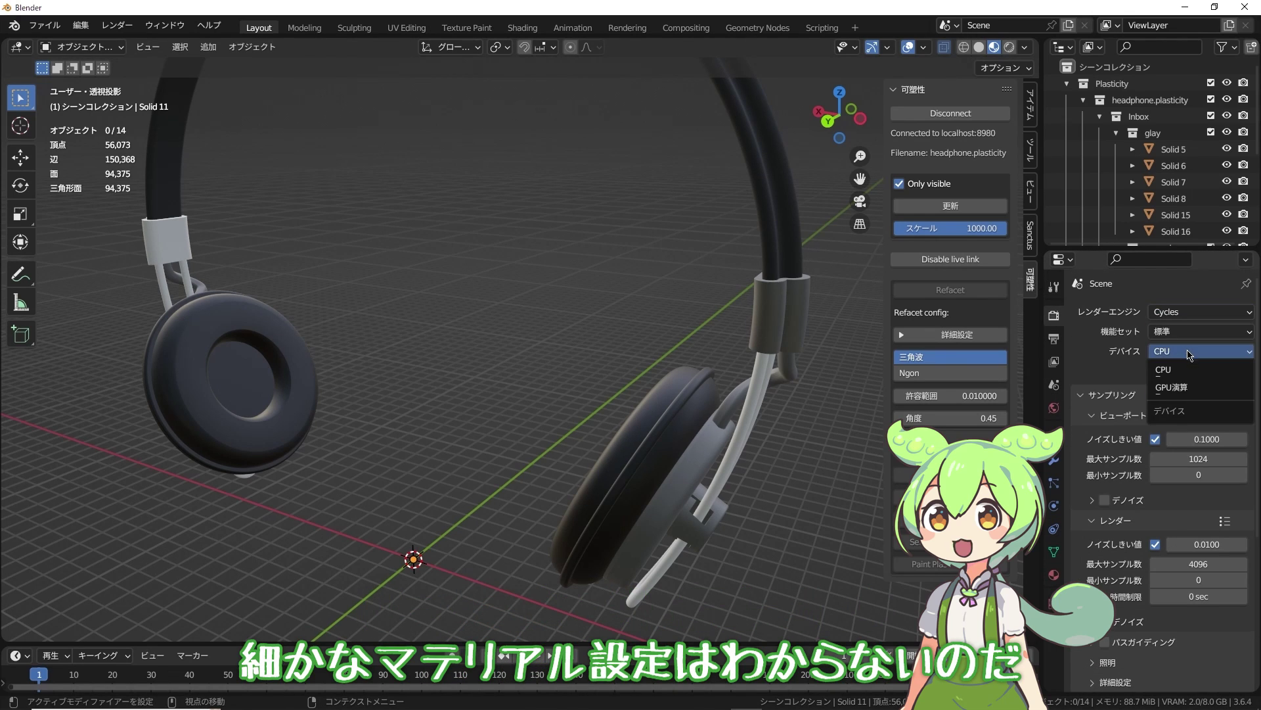
click(1172, 387)
Fine-tune further Silver material sliders on the right hinge clip.
middle_drag(525, 276, 599, 273)
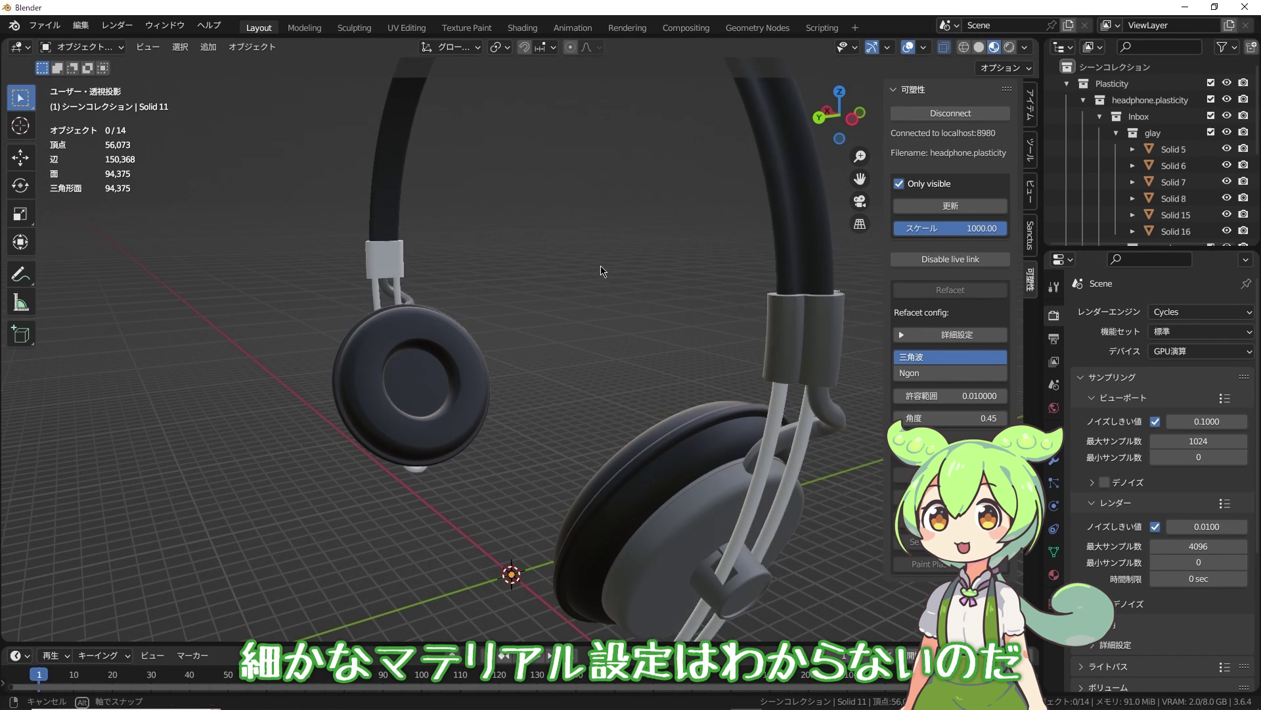
click(803, 335)
click(1053, 575)
scroll(1141, 410, down, 4)
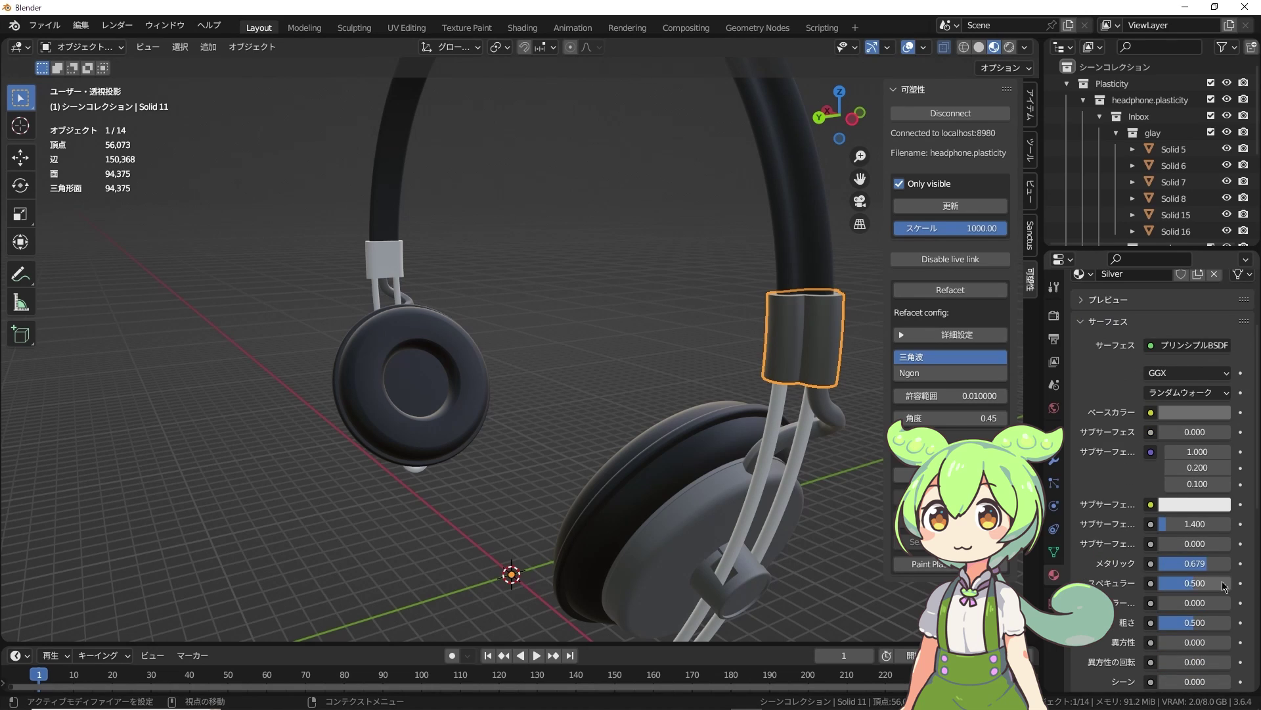
drag(1194, 622, 1163, 622)
scroll(1162, 460, down, 2)
scroll(1163, 460, down, 3)
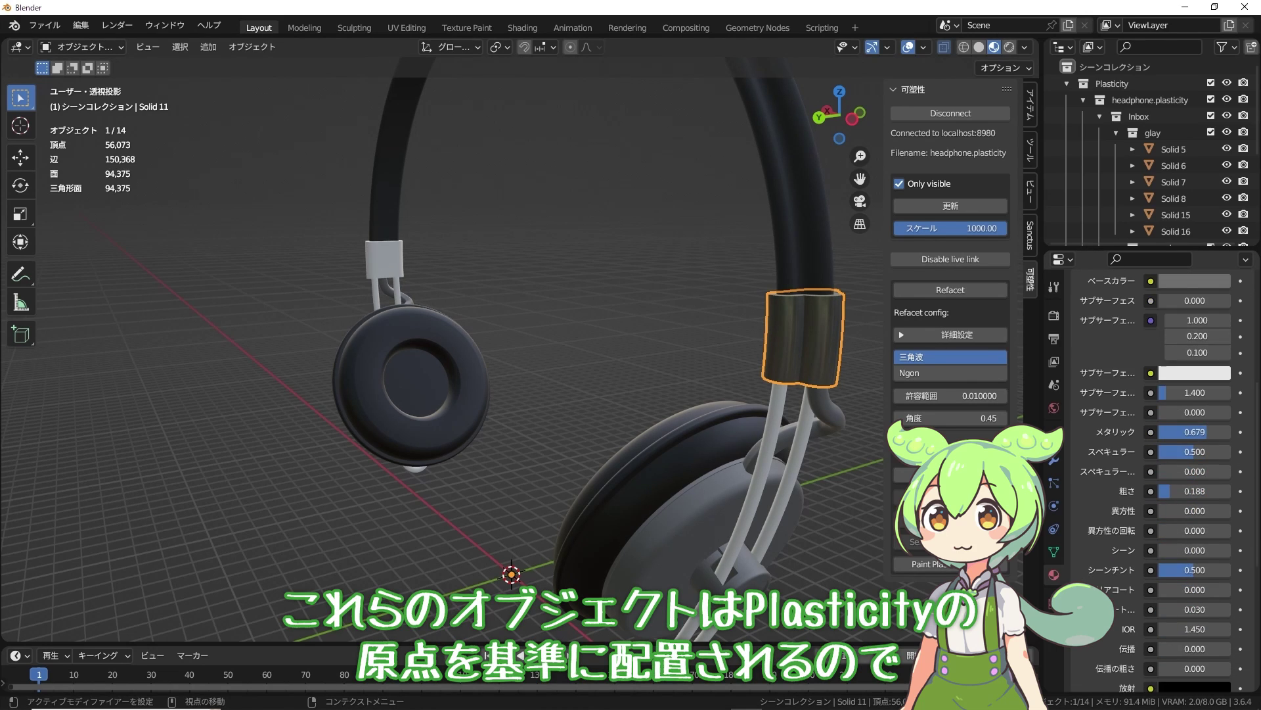
scroll(1125, 578, down, 1)
drag(1194, 563, 1215, 563)
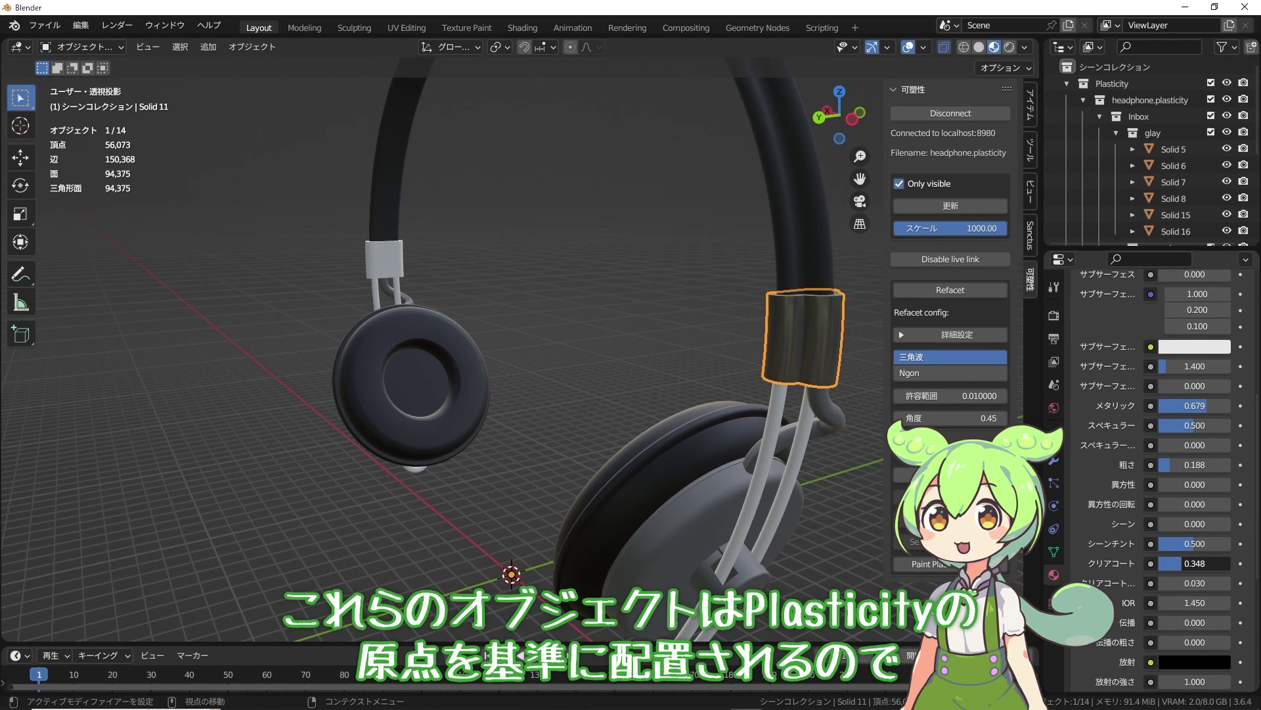
Assign the Silver material to the slider pieces and slider arms.
middle_drag(857, 446, 616, 368)
scroll(616, 368, down, 3)
click(616, 368)
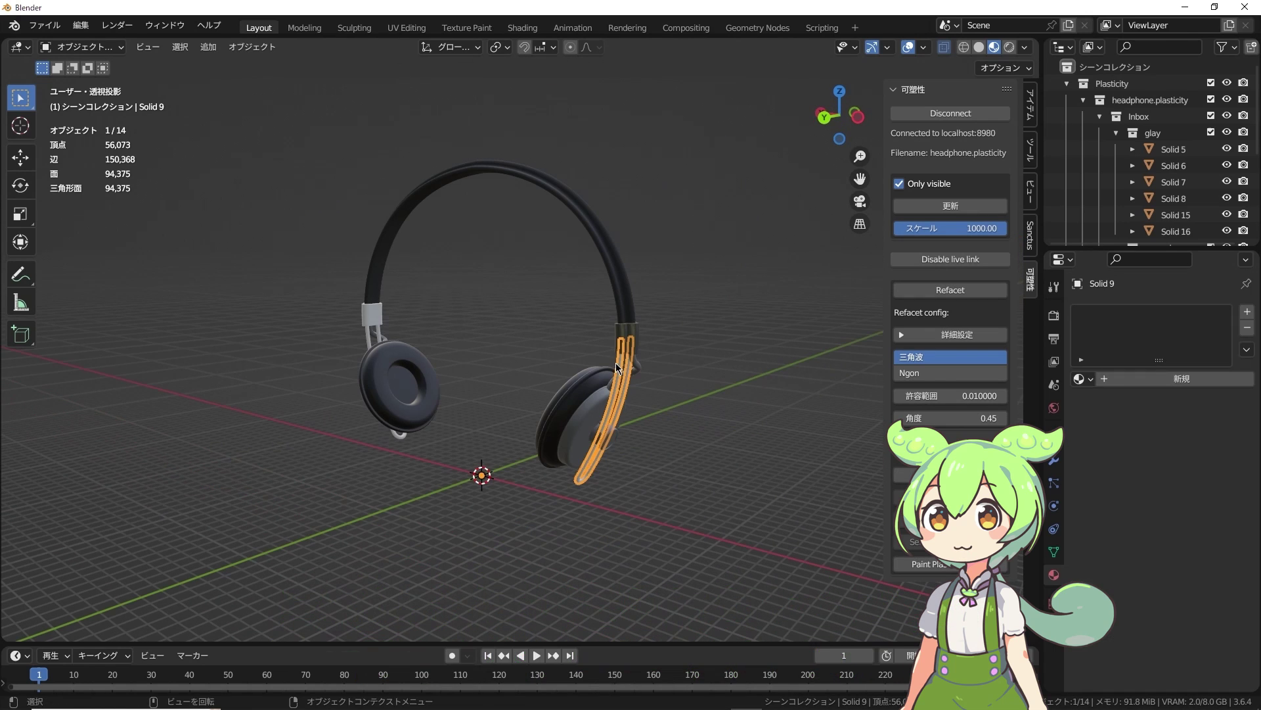
click(1083, 378)
click(919, 397)
click(372, 314)
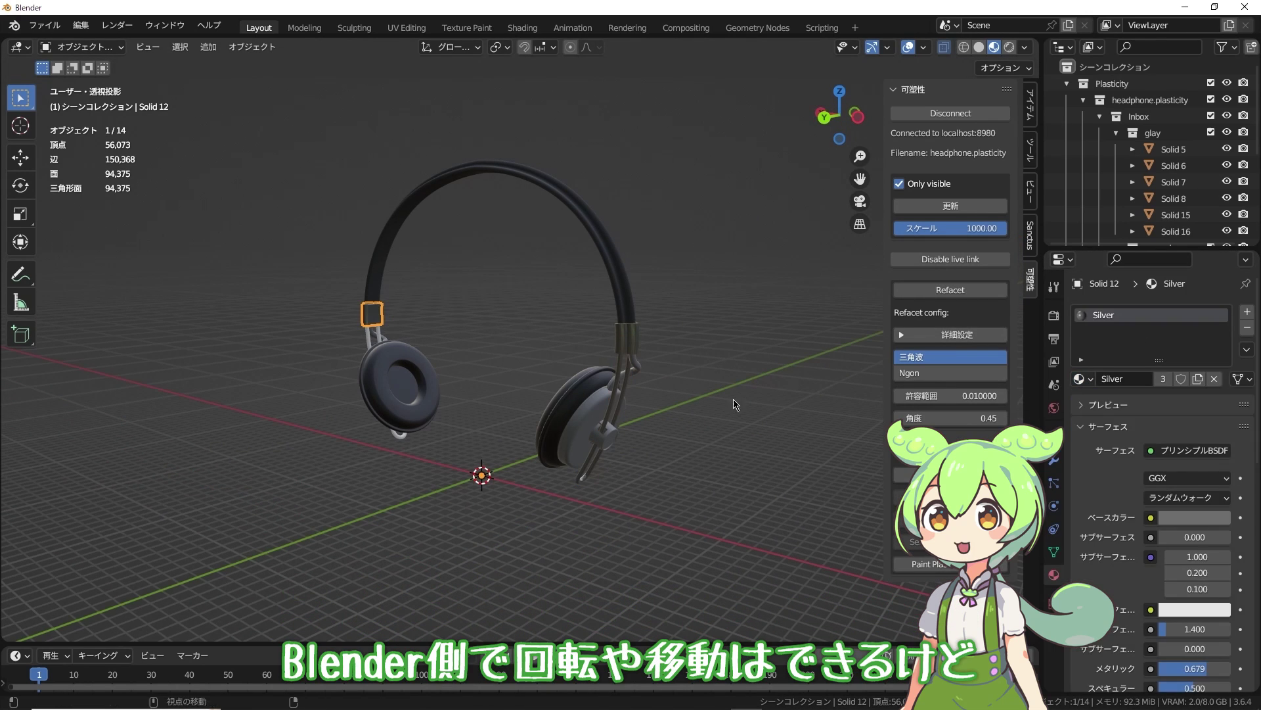
click(623, 381)
click(1080, 378)
click(920, 397)
Review the finished materials, checking the headband's darkGray colour.
click(712, 318)
middle_drag(712, 318, 633, 256)
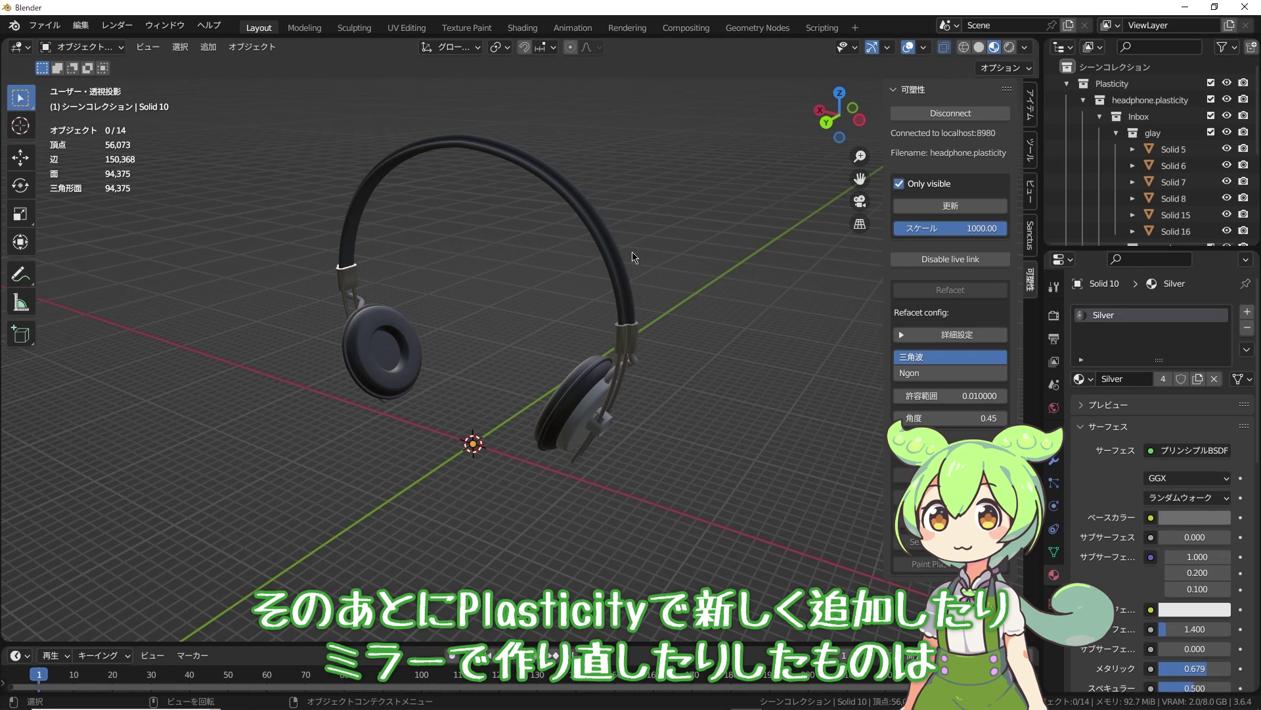
click(632, 256)
scroll(1157, 421, down, 2)
click(1194, 465)
click(738, 357)
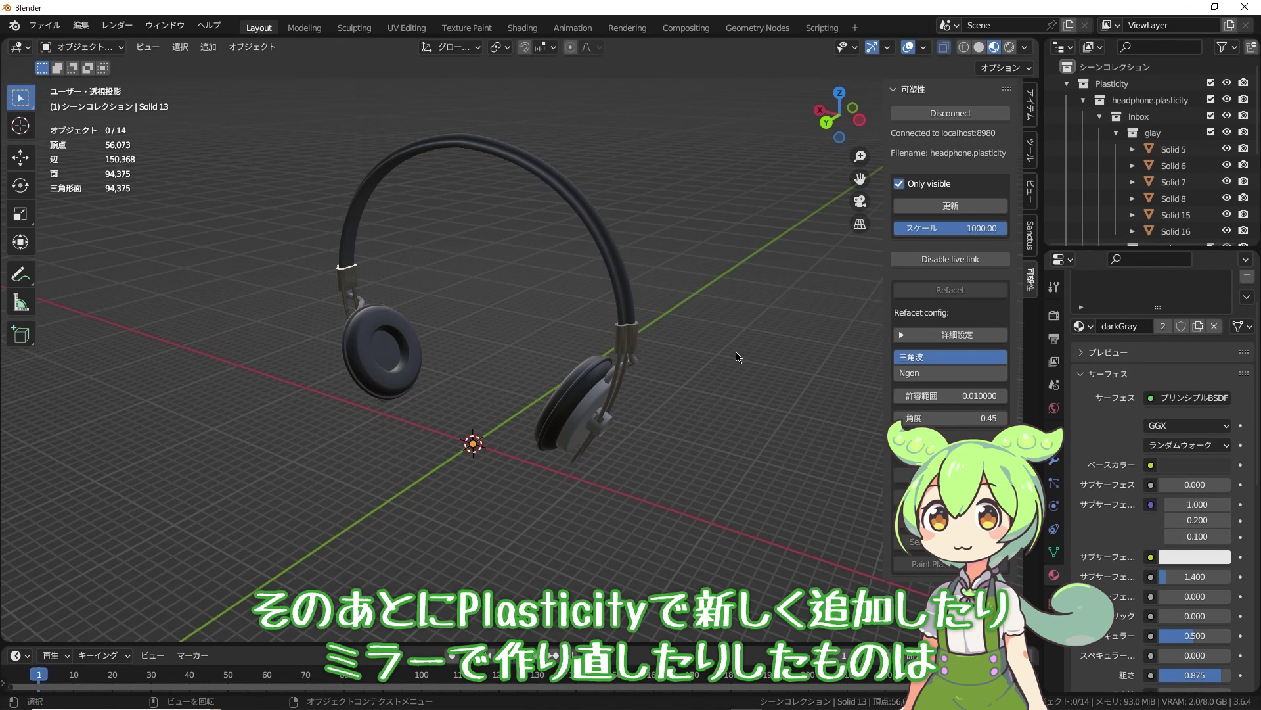
scroll(219, 306, down, 6)
Add a spot light, raise it to 627.66 mm and rotate it toward the headphones.
key(shift+a)
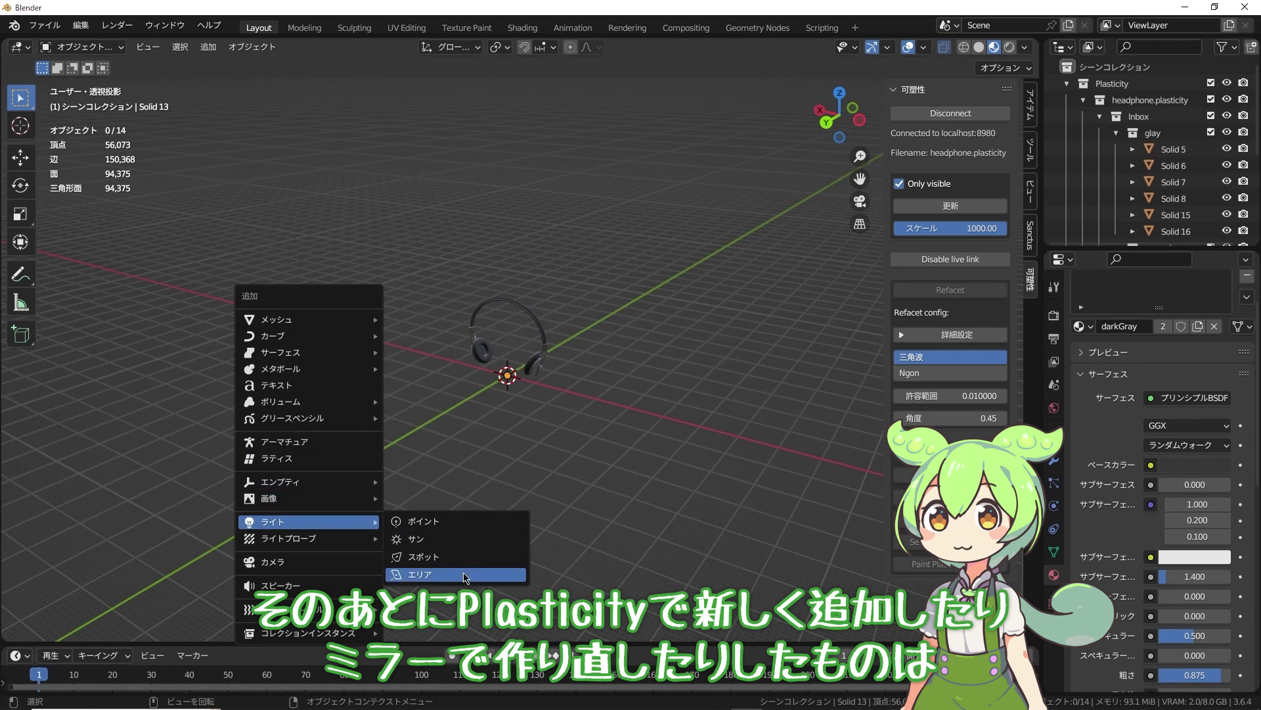
click(421, 557)
key(g)
click(451, 230)
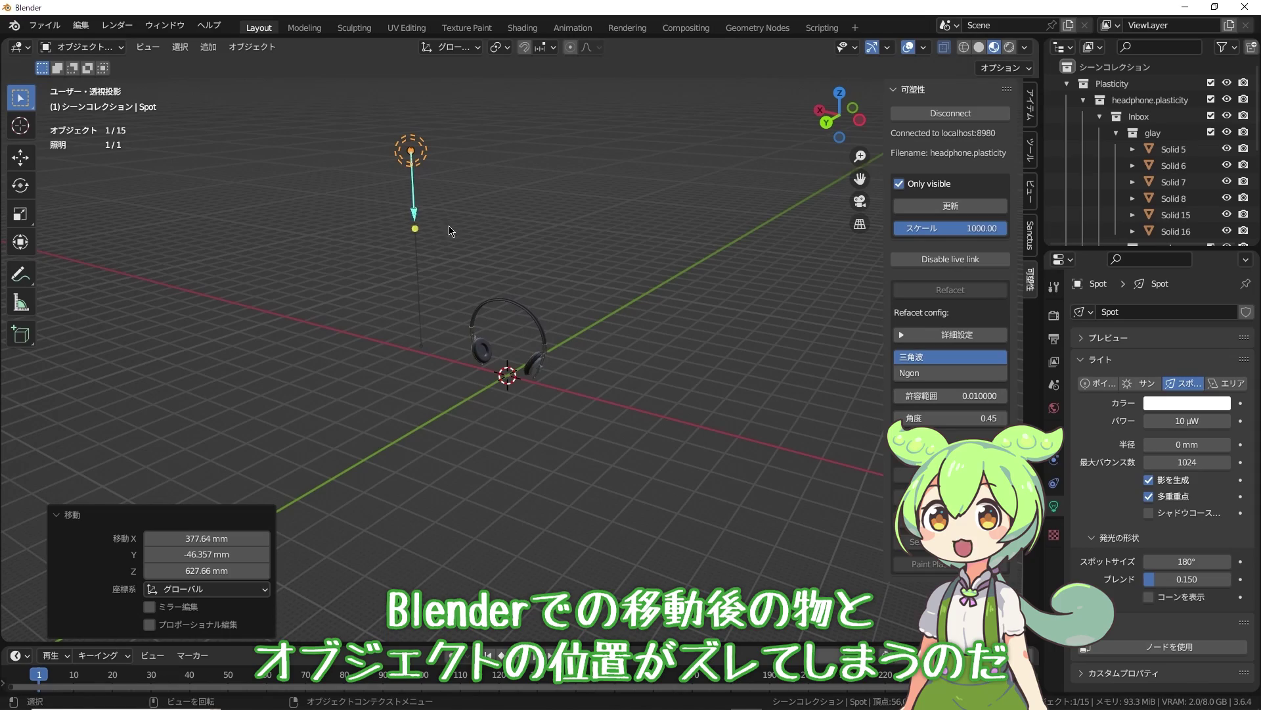
key(r)
click(460, 217)
key(ctrl+i)
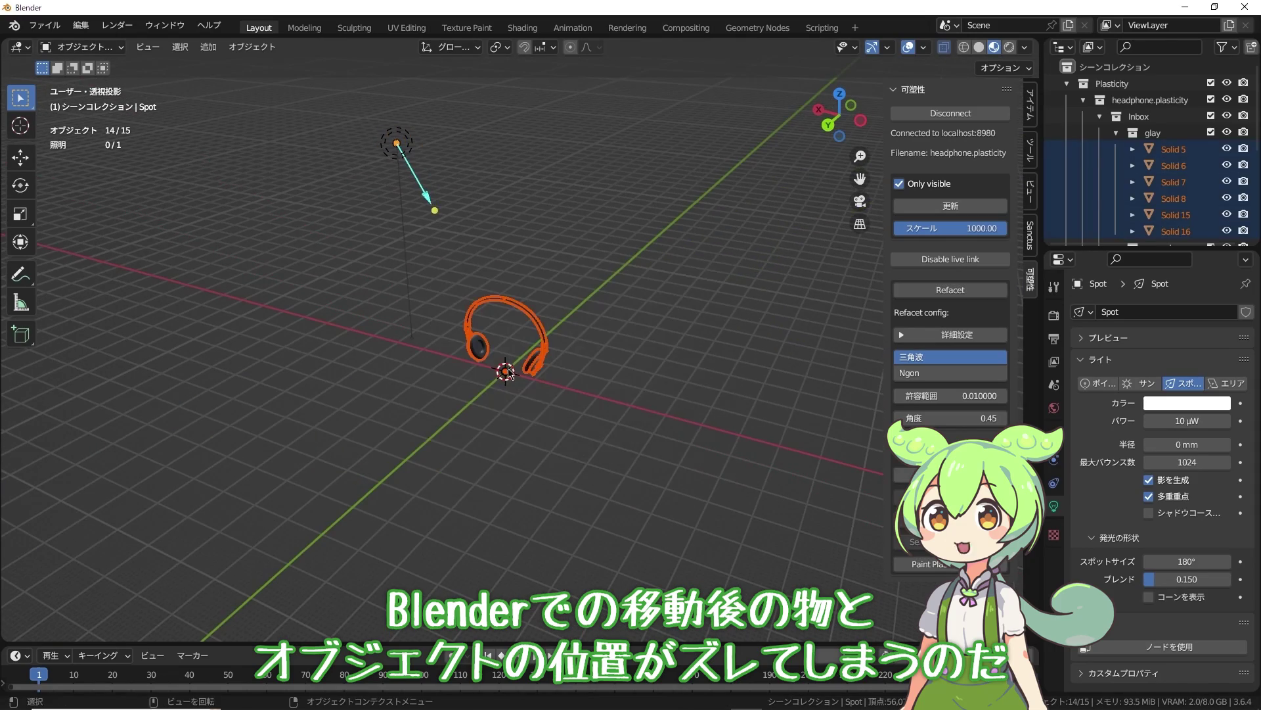
mouse_move(509, 373)
middle_down()
mouse_move(331, 250)
mouse_move(581, 442)
middle_up()
key(alt+a)
Add a 600 mm ground plane and move it under the headphones.
key(shift+a)
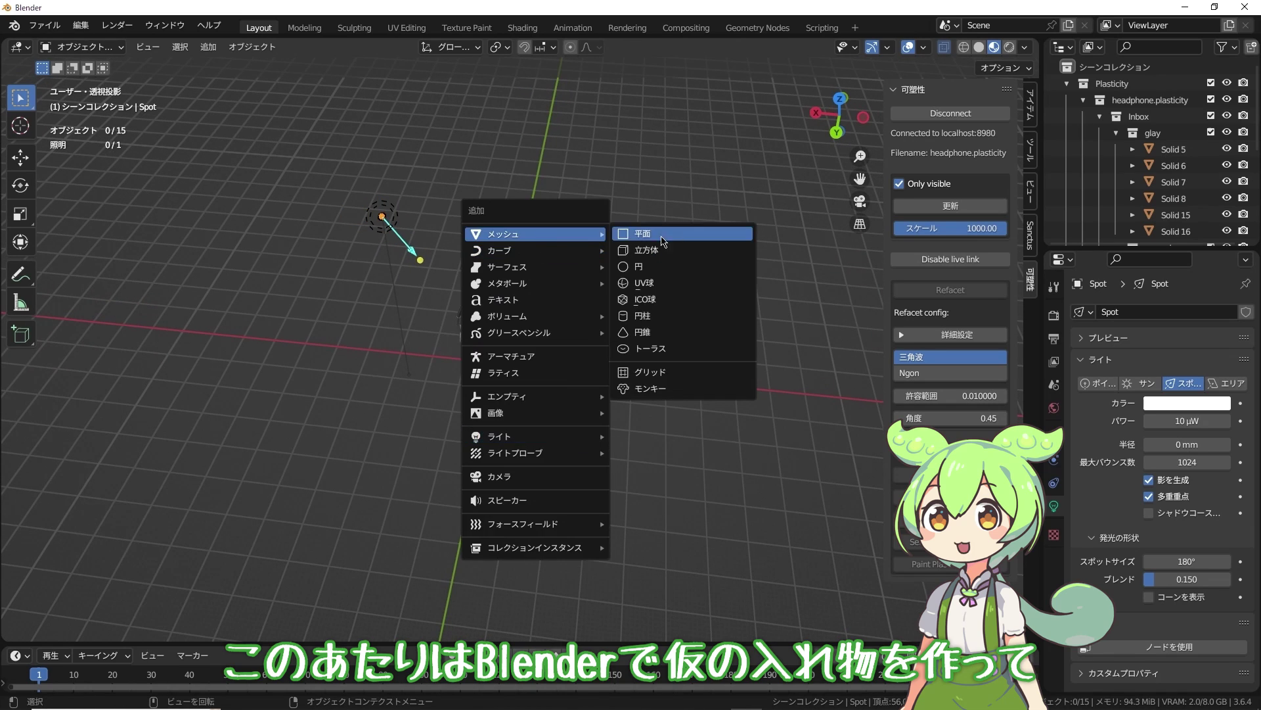
click(662, 241)
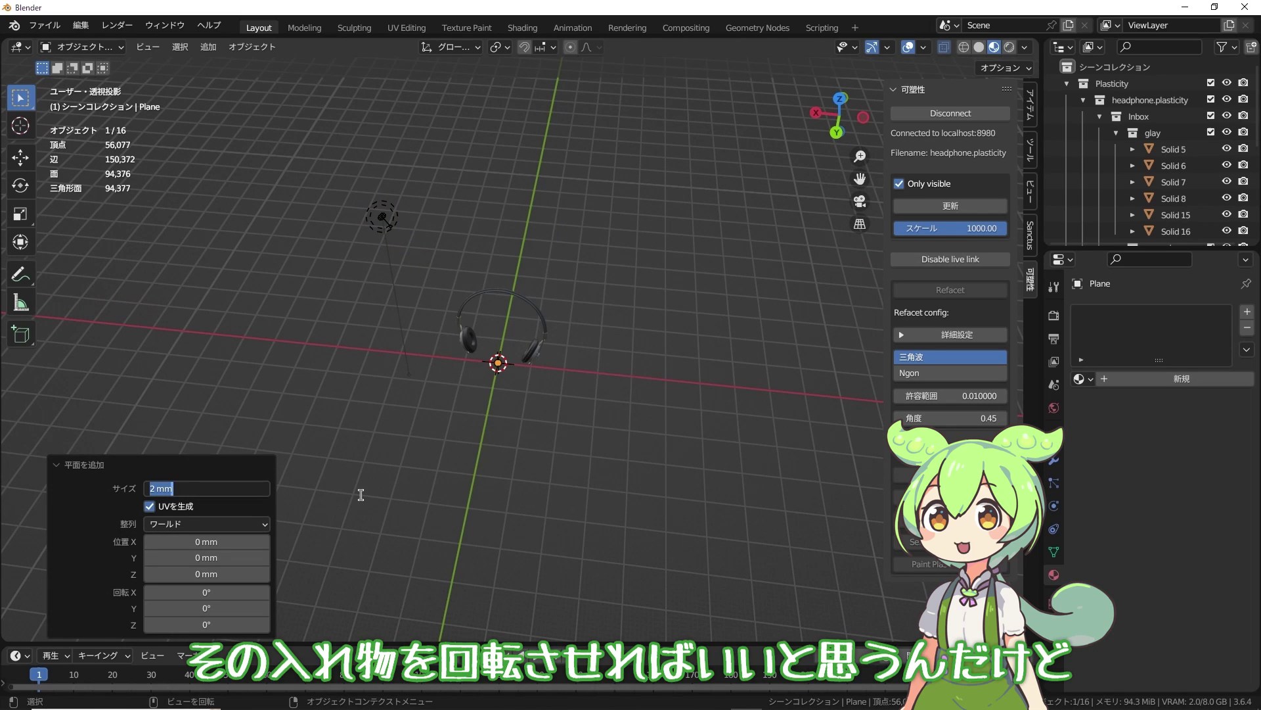
text(300)
key(Tab)
key(shift+Tab)
key(Return)
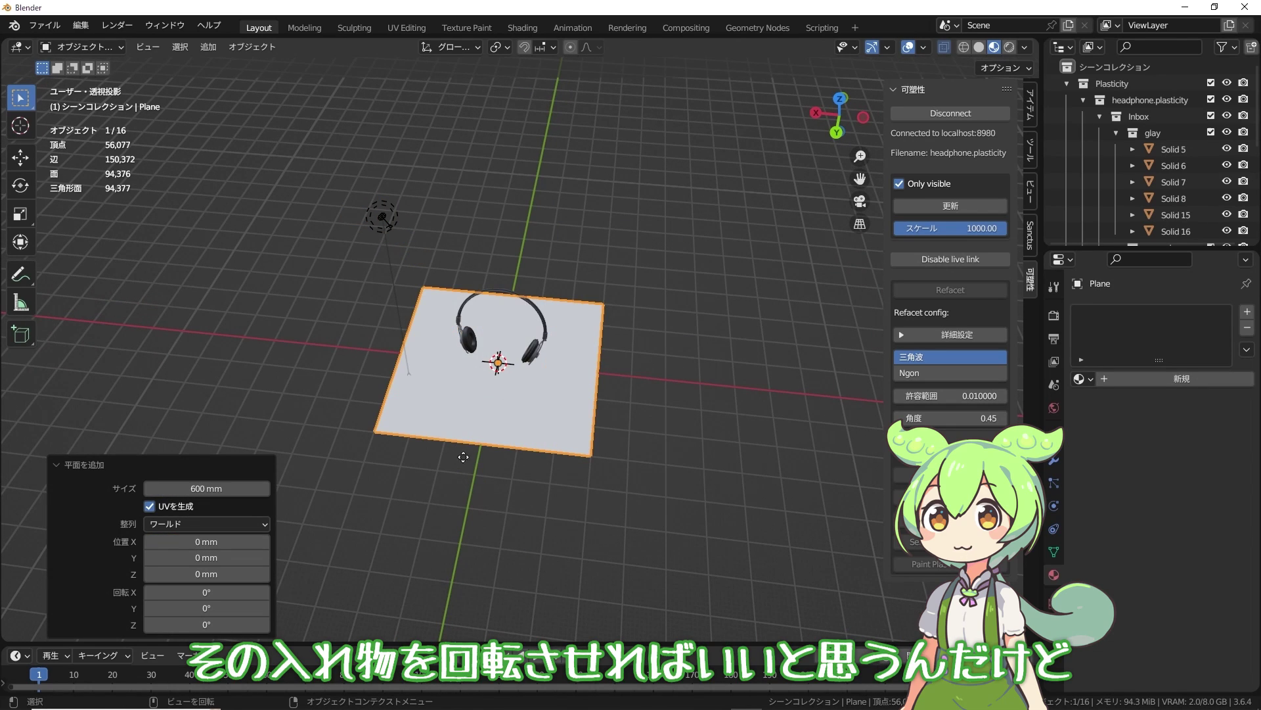
key(g)
click(581, 419)
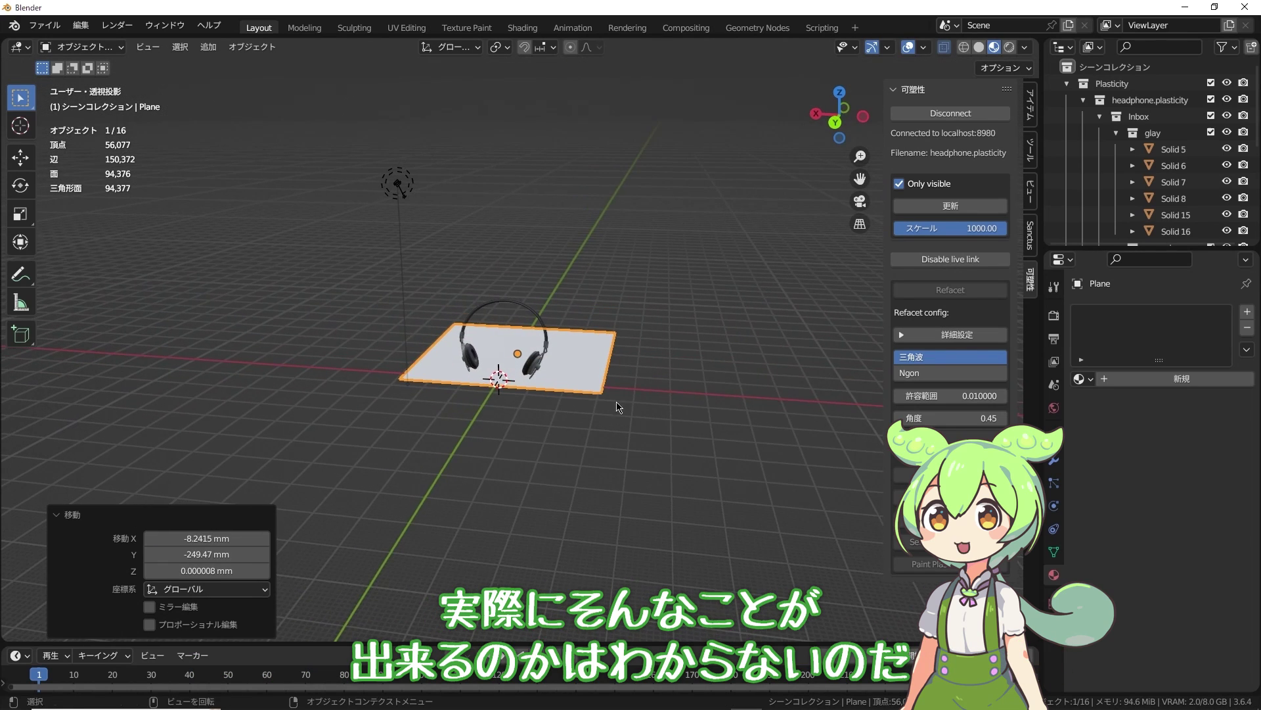
middle_drag(581, 418, 623, 345)
Stretch the plane 3.568 times along Y and shift it to Y -574.57 mm.
key(s)
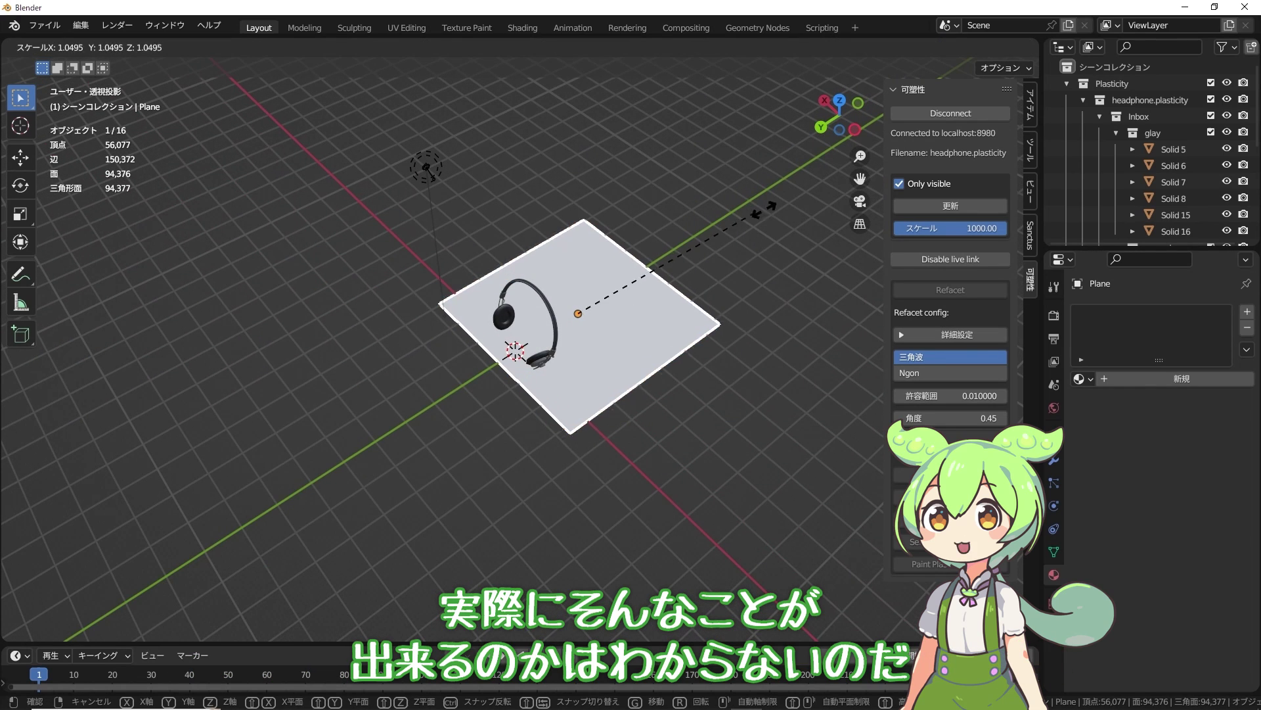
key(y)
click(48, 573)
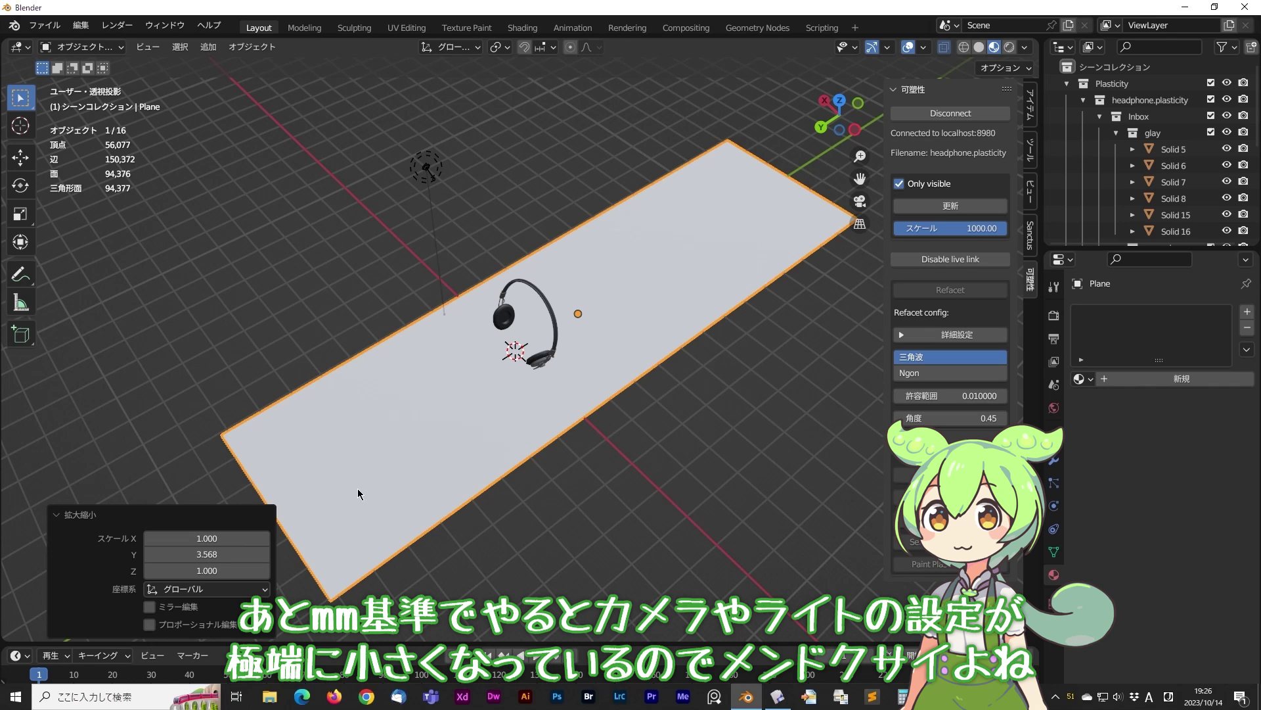
key(g)
click(657, 421)
mouse_move(657, 420)
middle_down()
mouse_move(703, 448)
mouse_move(616, 416)
middle_up()
scroll(536, 420, up, 3)
Rotate all the headphone parts 24° around Z.
drag(345, 212, 614, 427)
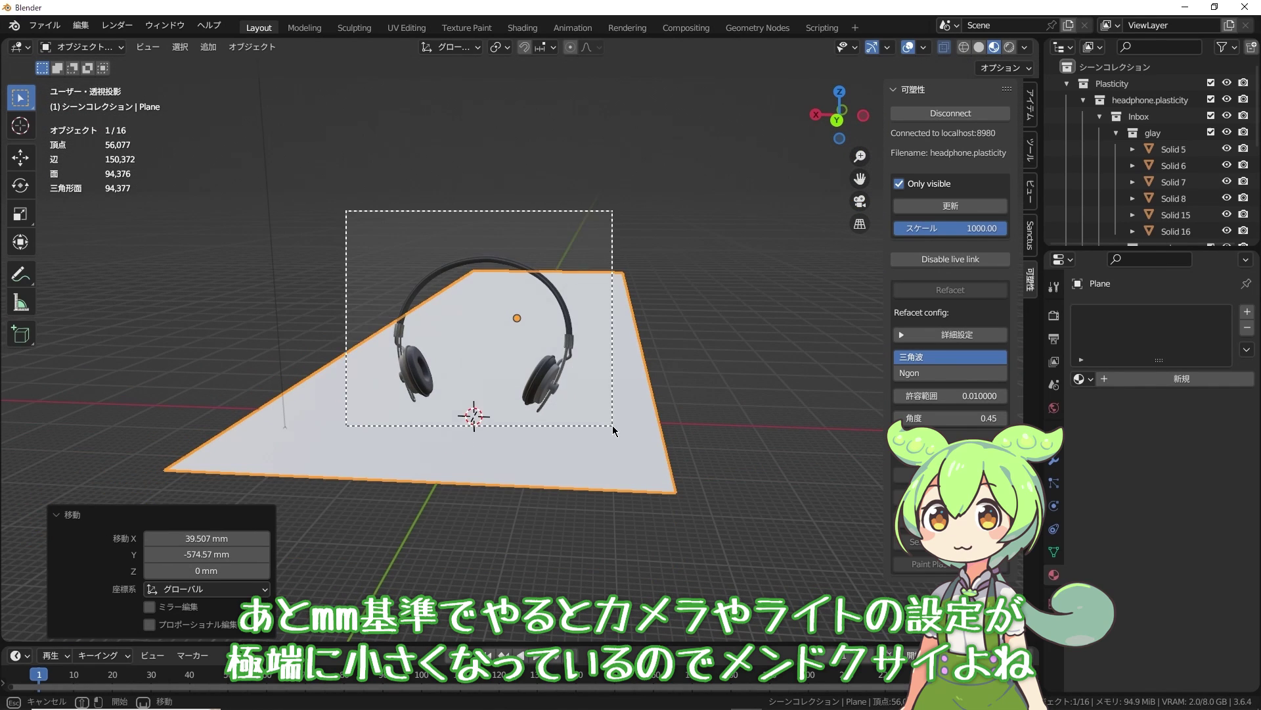
key(r)
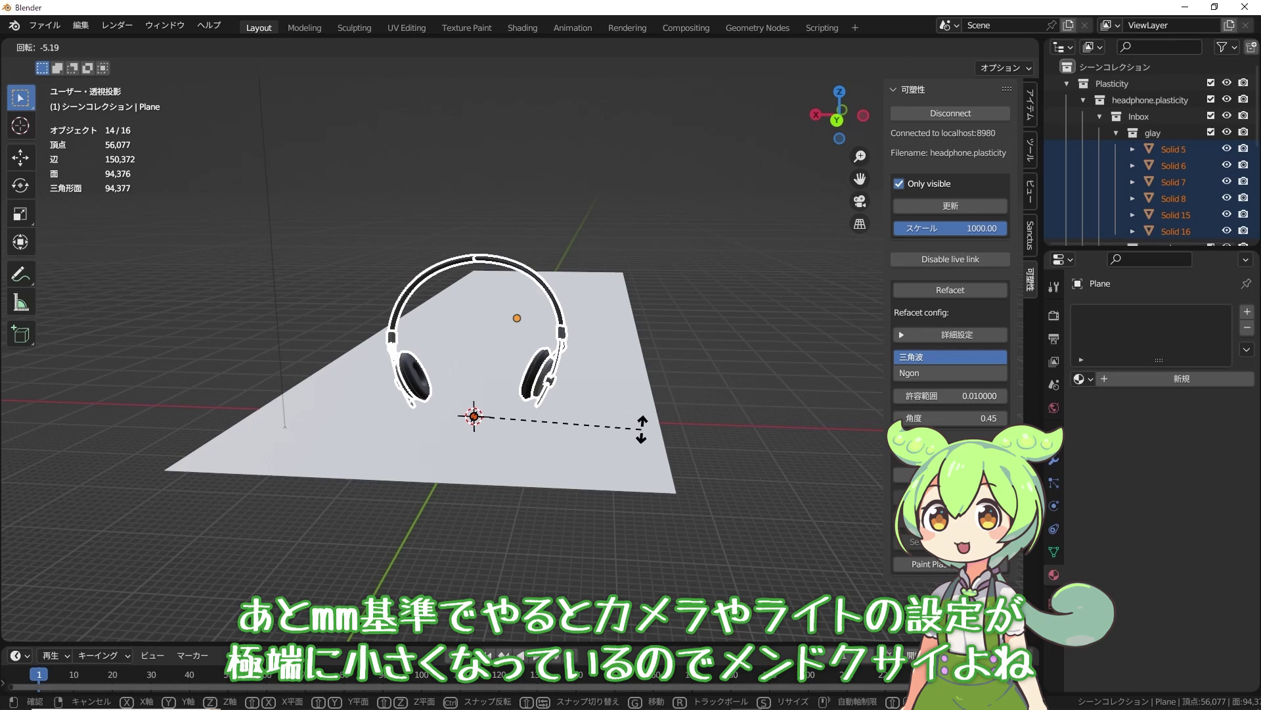
text(z24)
key(Return)
Add a camera and bring up the view and transform settings in the sidebar.
click(740, 384)
scroll(739, 384, down, 3)
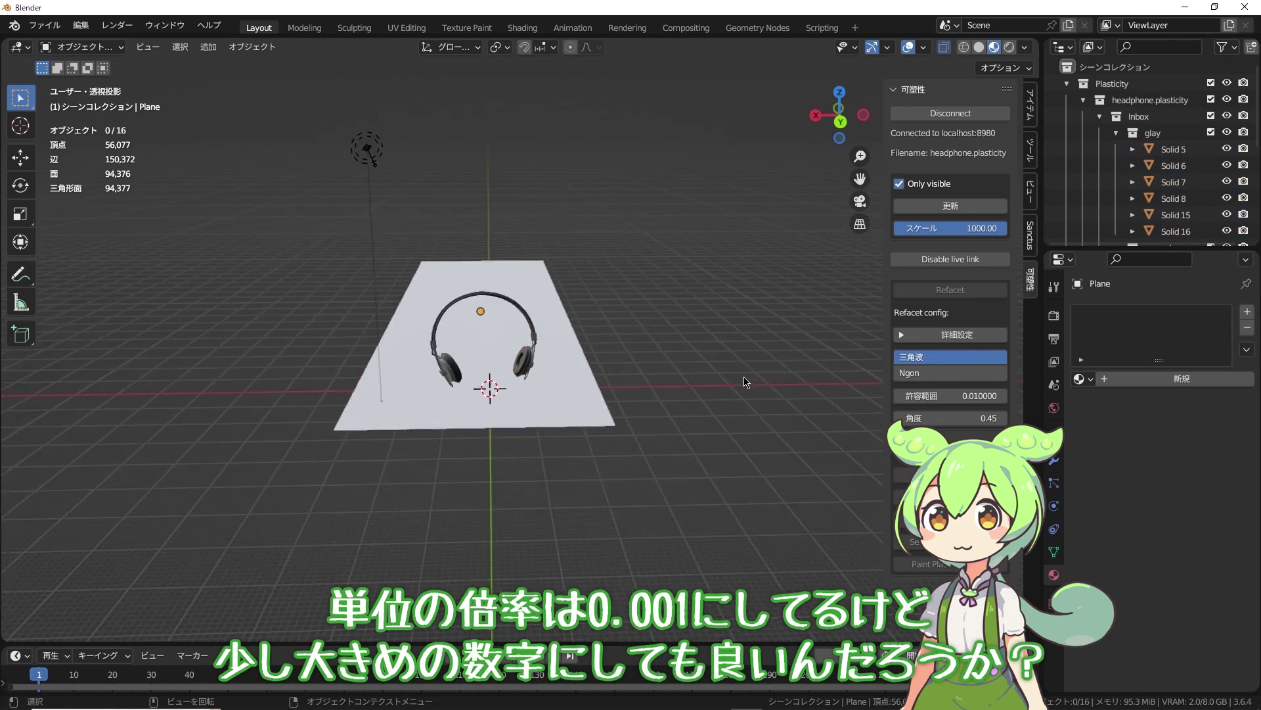
scroll(742, 377, down, 2)
key(shift+a)
mouse_move(467, 457)
middle_down()
mouse_move(512, 407)
mouse_move(502, 499)
middle_up()
key(g)
click(512, 407)
key(ctrl+c)
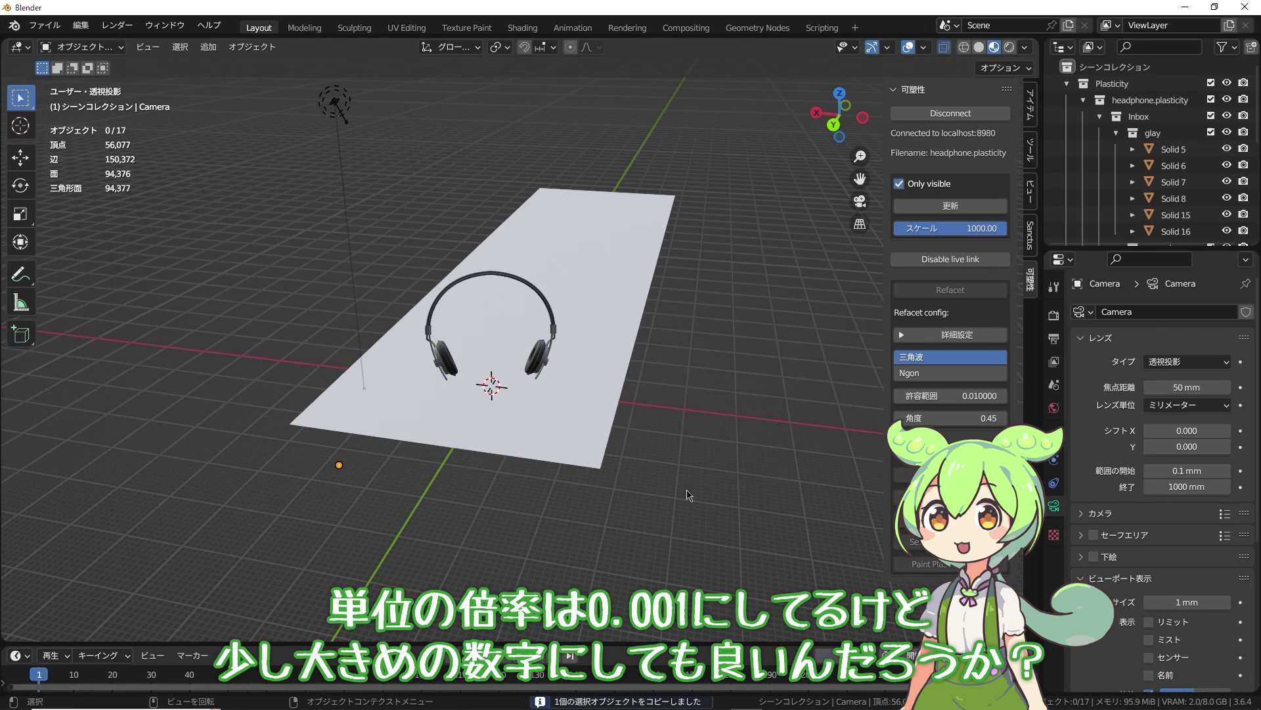
click(1083, 99)
click(1150, 100)
click(1029, 191)
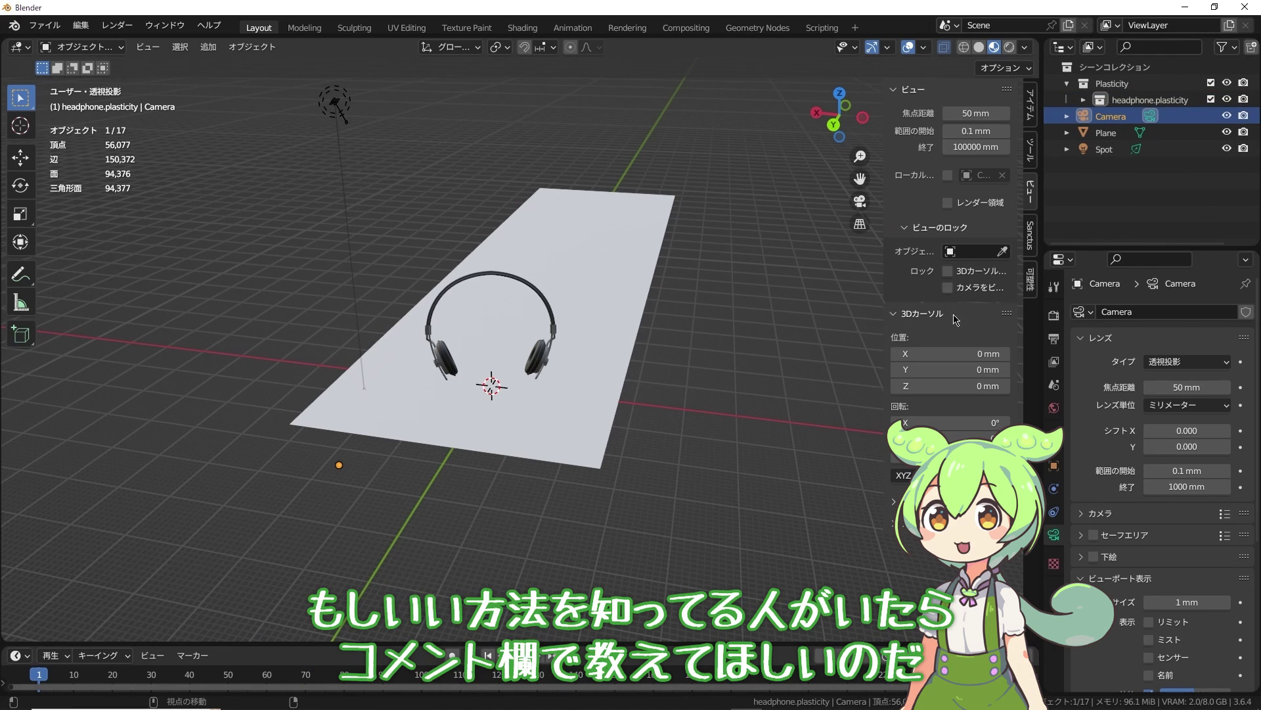
ctrl+scroll(1054, 309, up, 3)
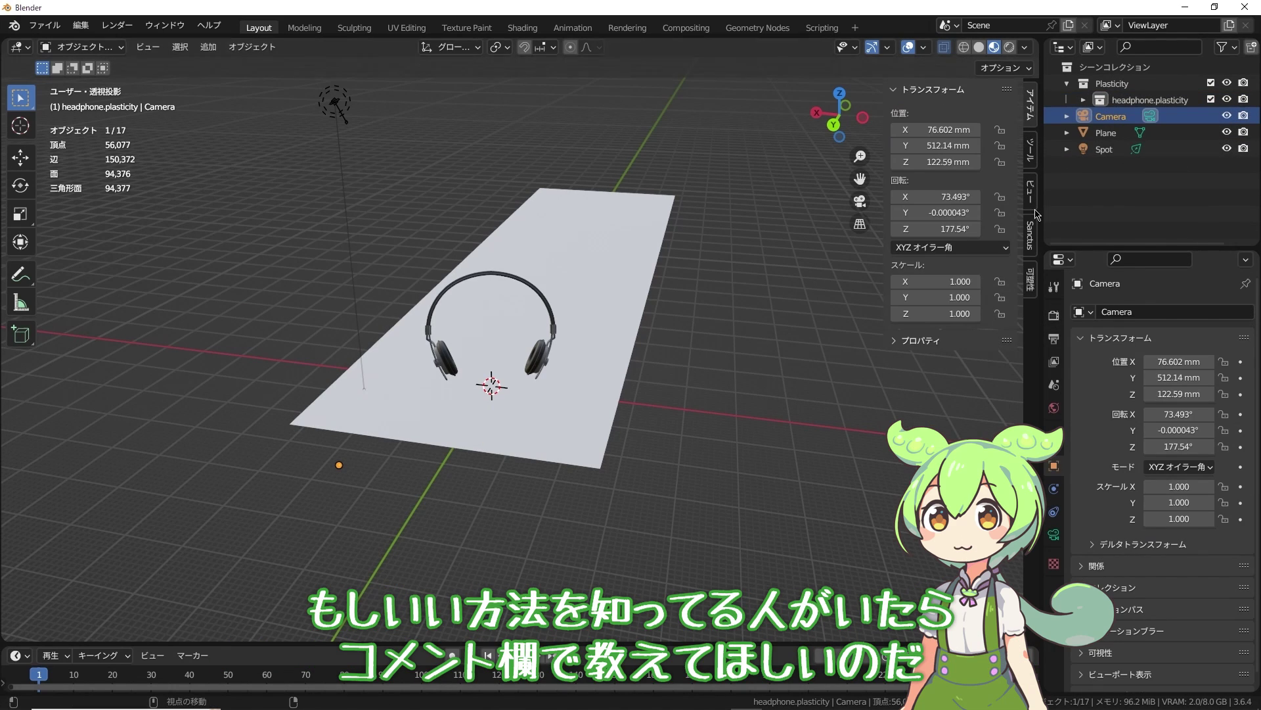
click(1031, 233)
Frame the headphones through the camera with a 100 mm focal length.
key(KP_0)
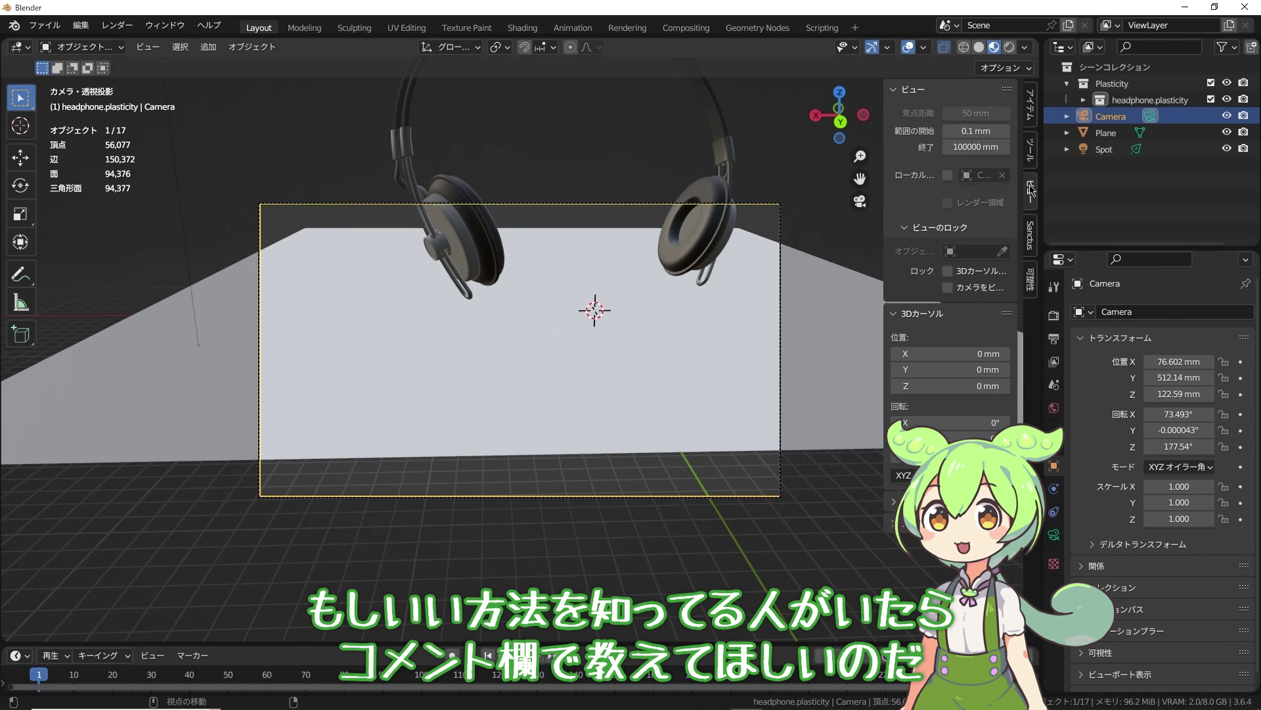
mouse_move(659, 329)
middle_down()
mouse_move(636, 393)
mouse_move(664, 421)
middle_up()
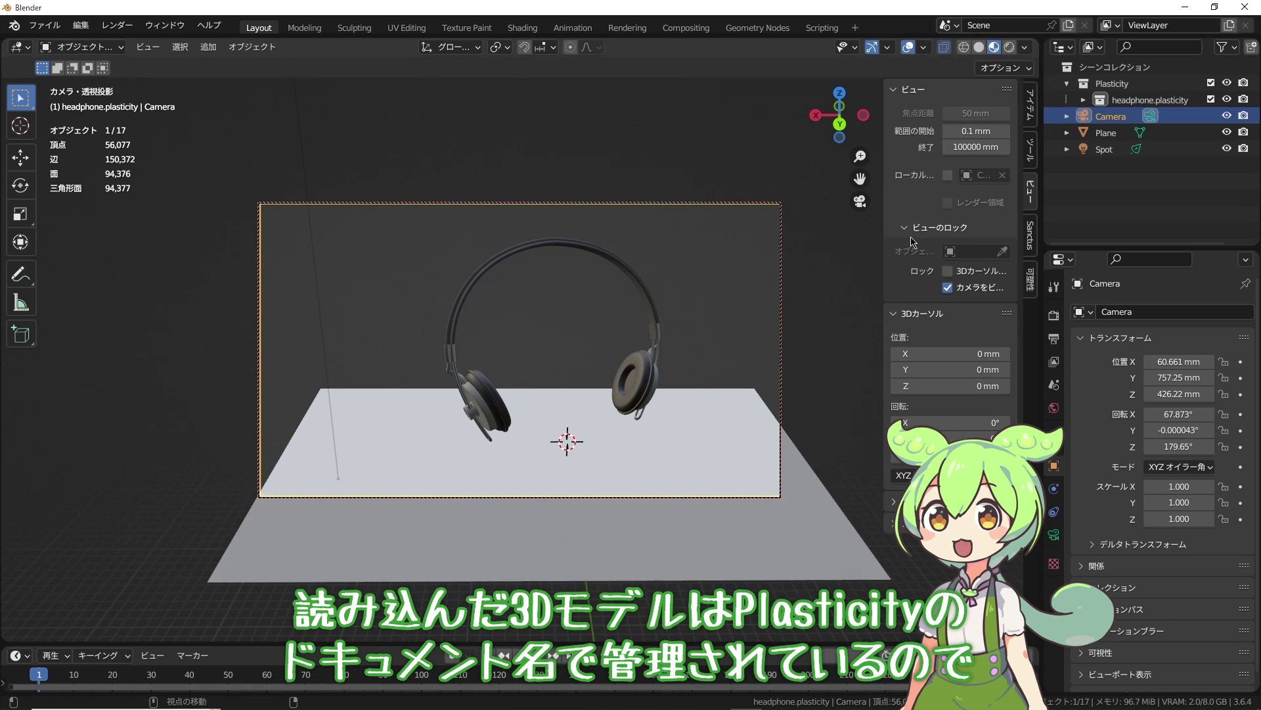
click(967, 111)
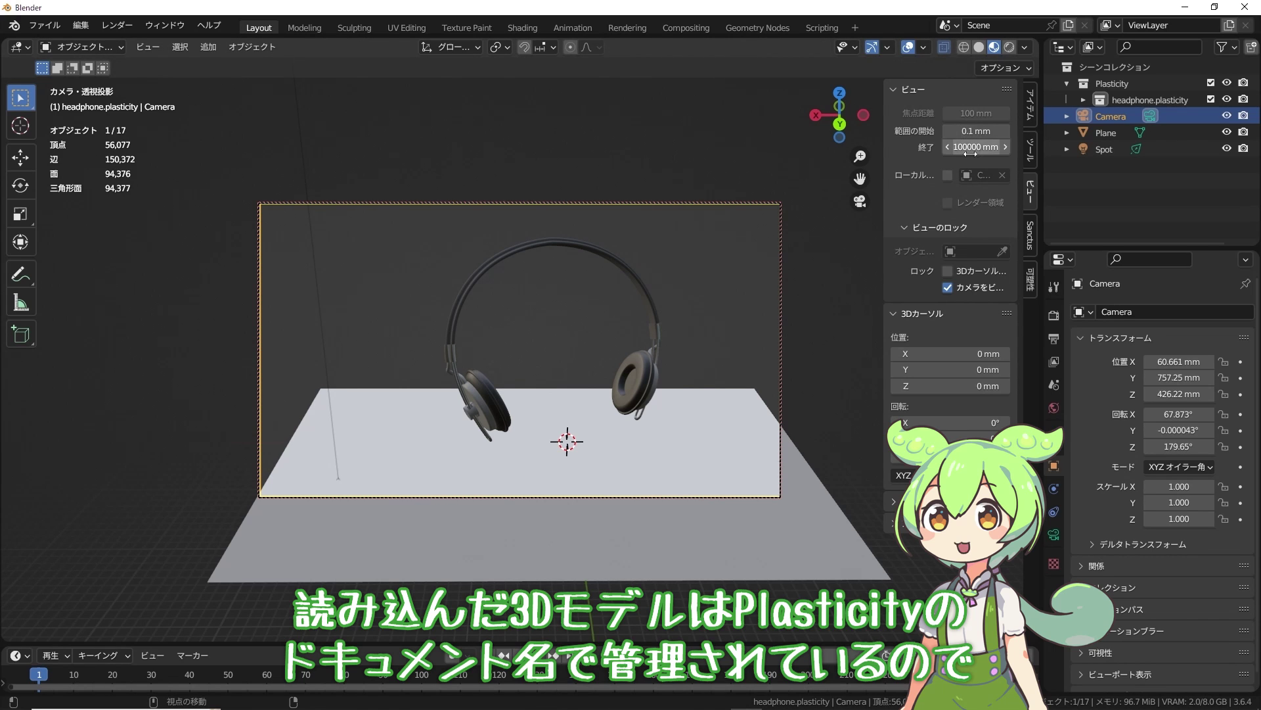
click(947, 288)
middle_drag(848, 296, 796, 311)
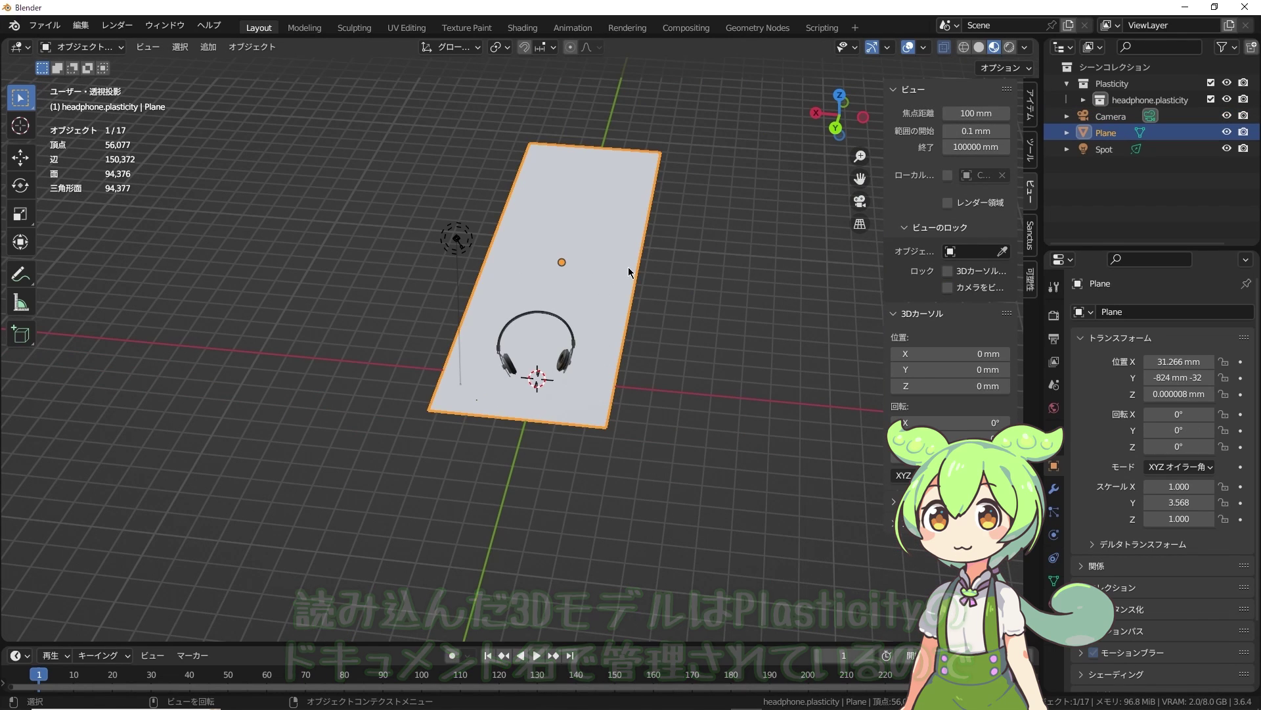
click(1110, 117)
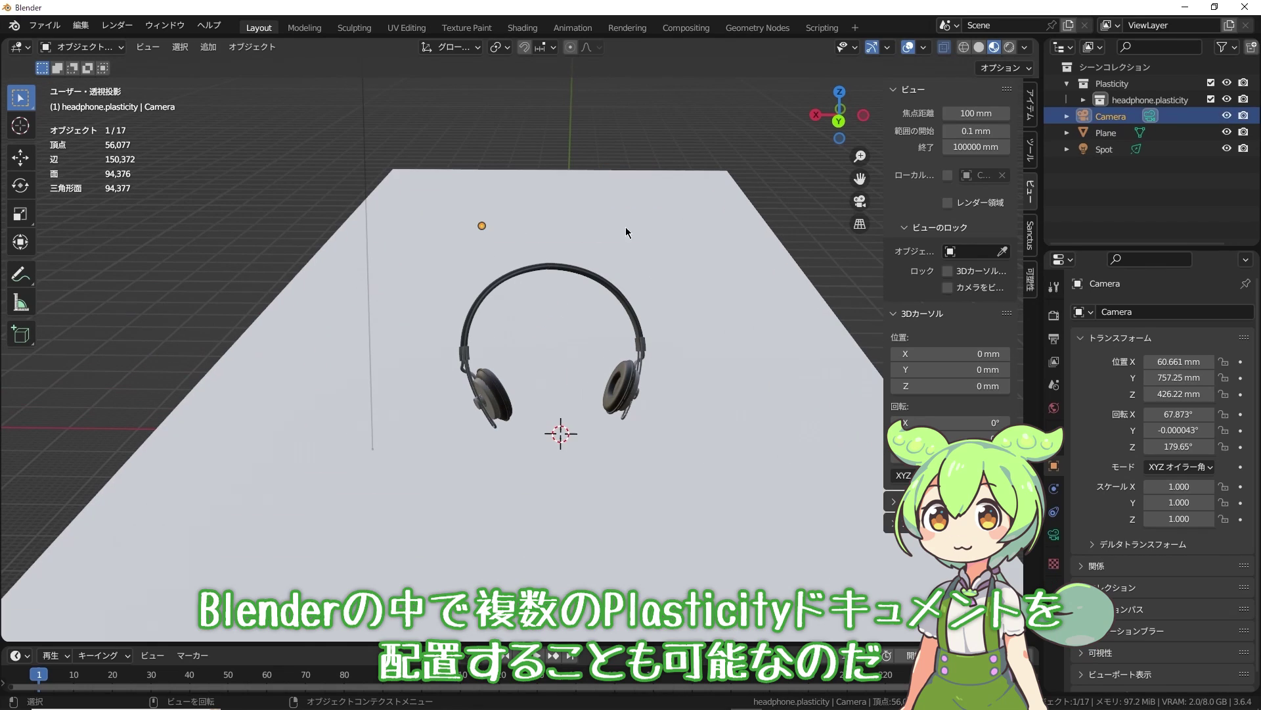
click(859, 202)
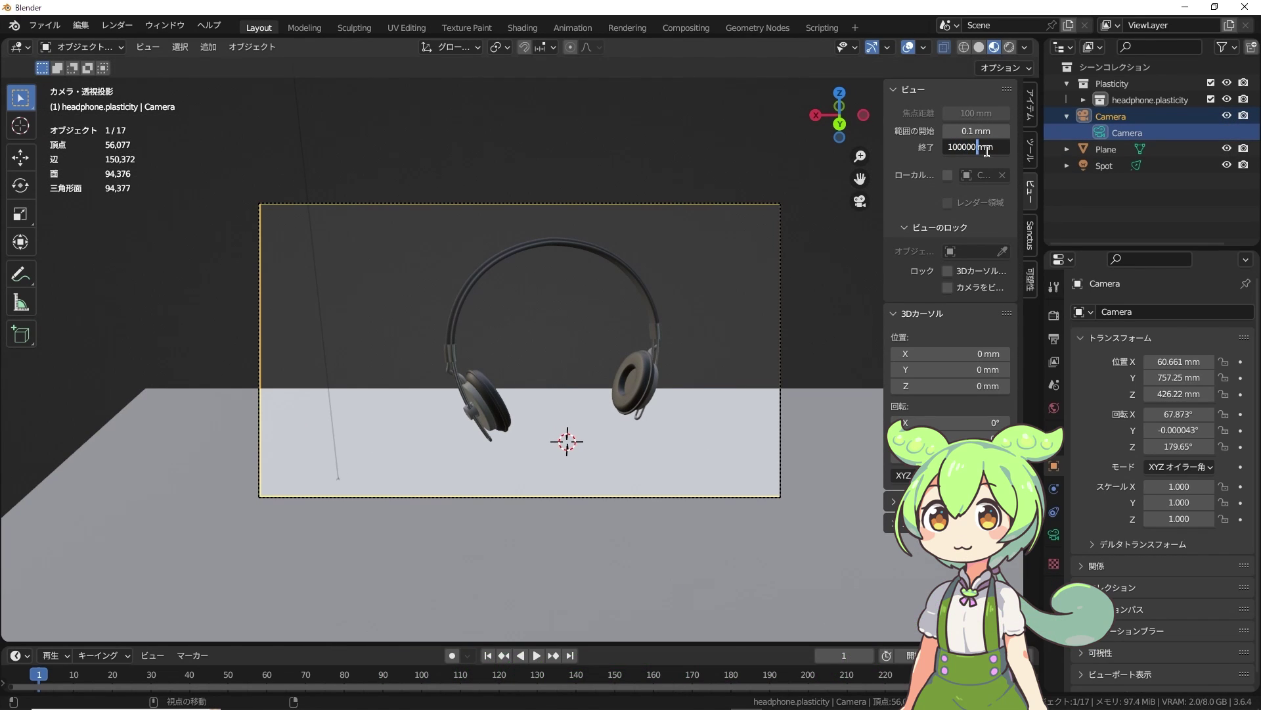
Set the clip end to 10000 mm and clip start to 1 mm.
key(Return)
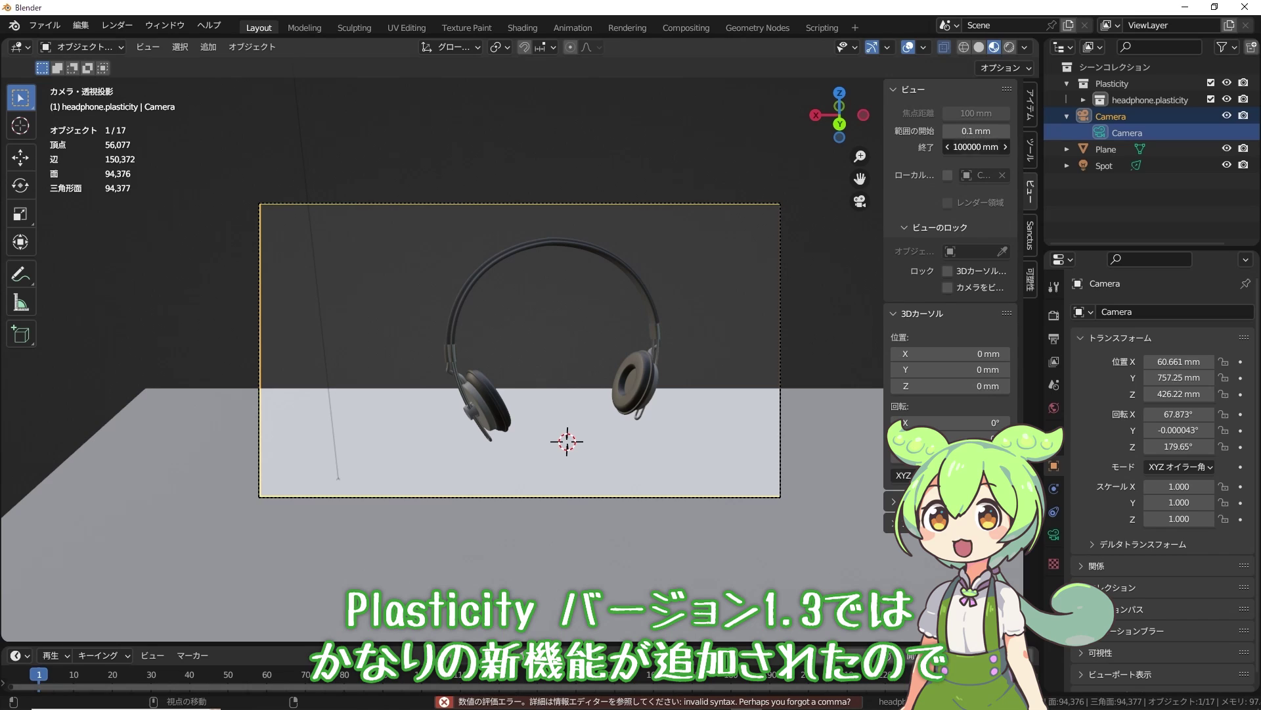
key(BackSpace)
key(Return)
click(977, 131)
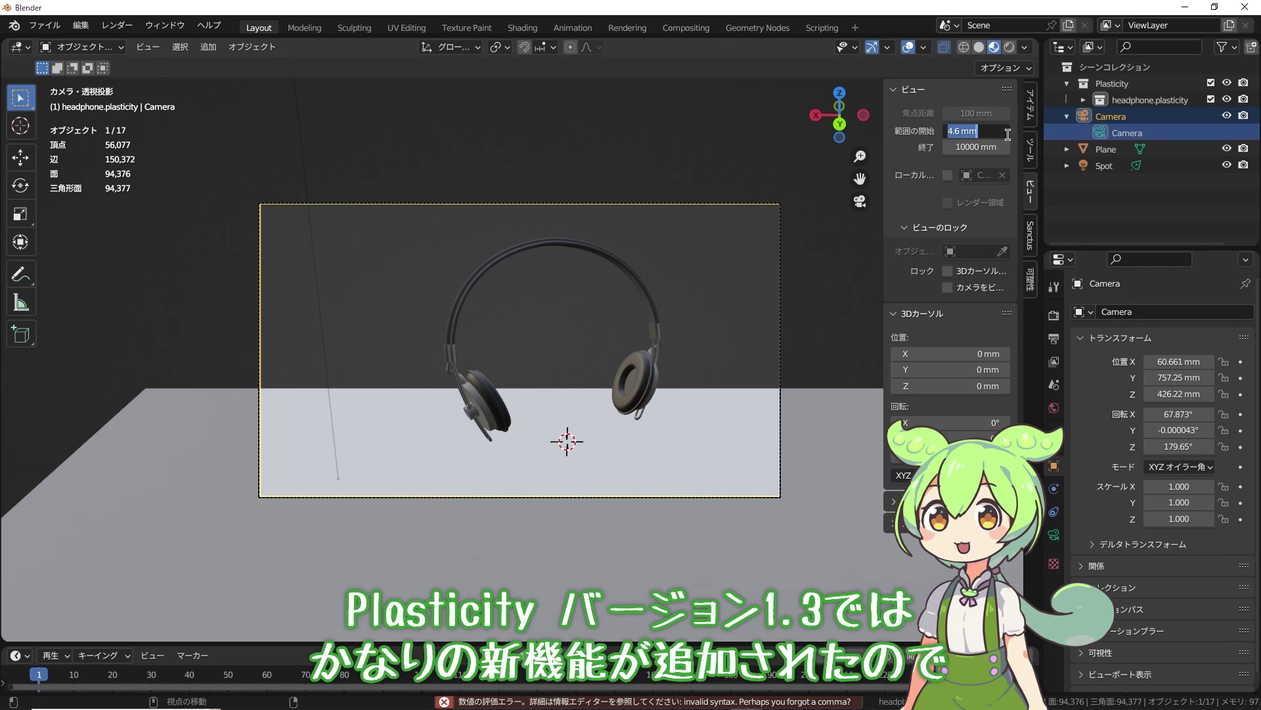
text(100)
text(1)
key(Return)
click(674, 309)
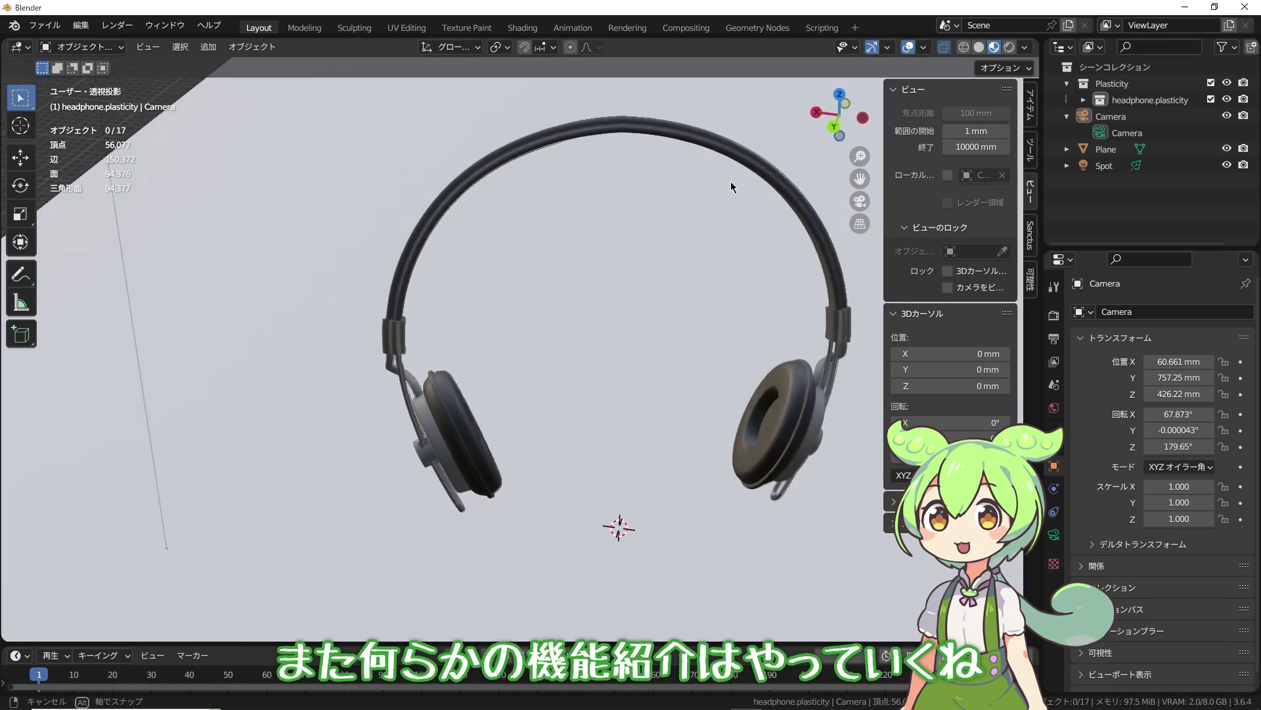
Orbit around the whole scene and review the Render properties.
middle_drag(674, 309, 330, 341)
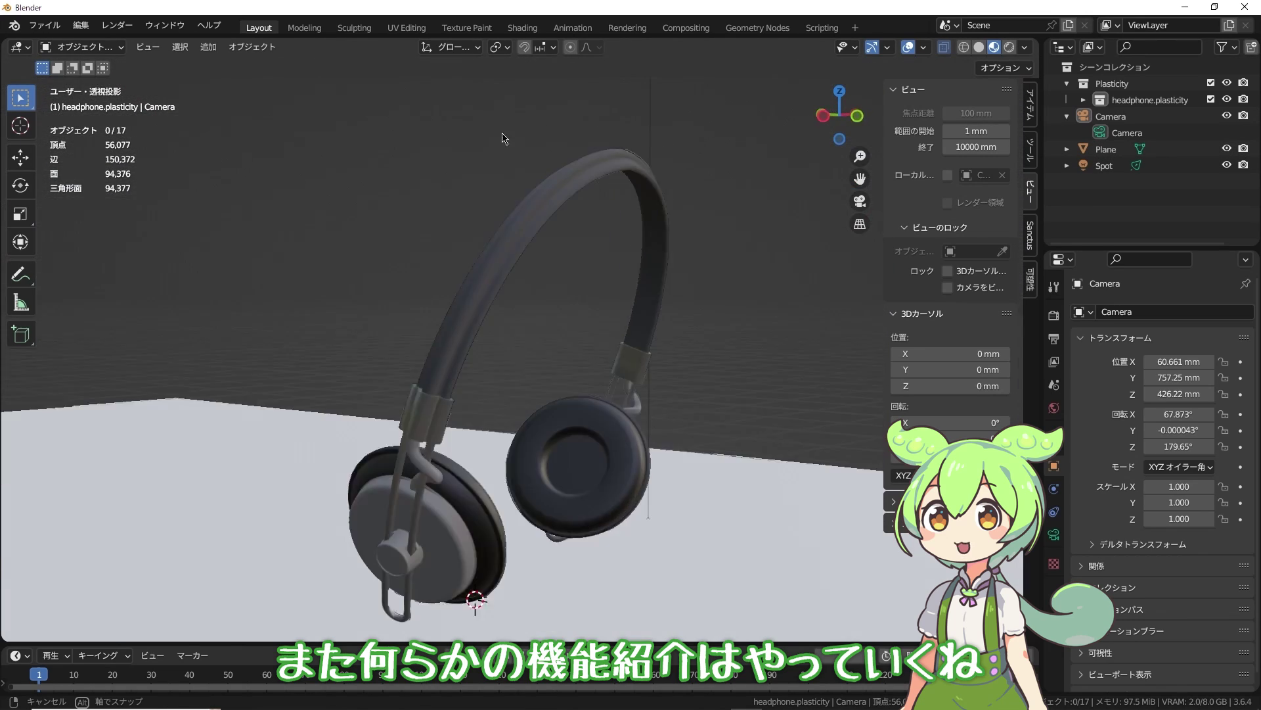
scroll(331, 341, down, 4)
click(1111, 116)
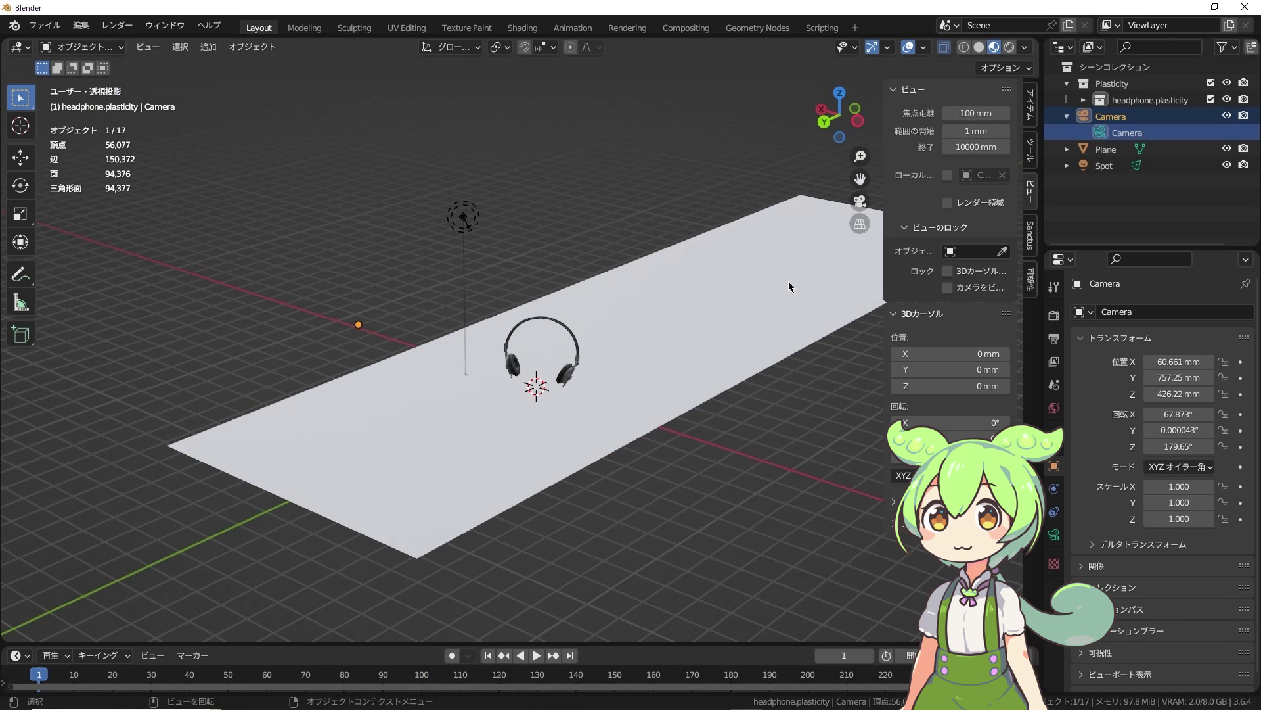
mouse_move(788, 282)
middle_down()
mouse_move(794, 409)
mouse_move(614, 394)
middle_up()
scroll(614, 394, up, 3)
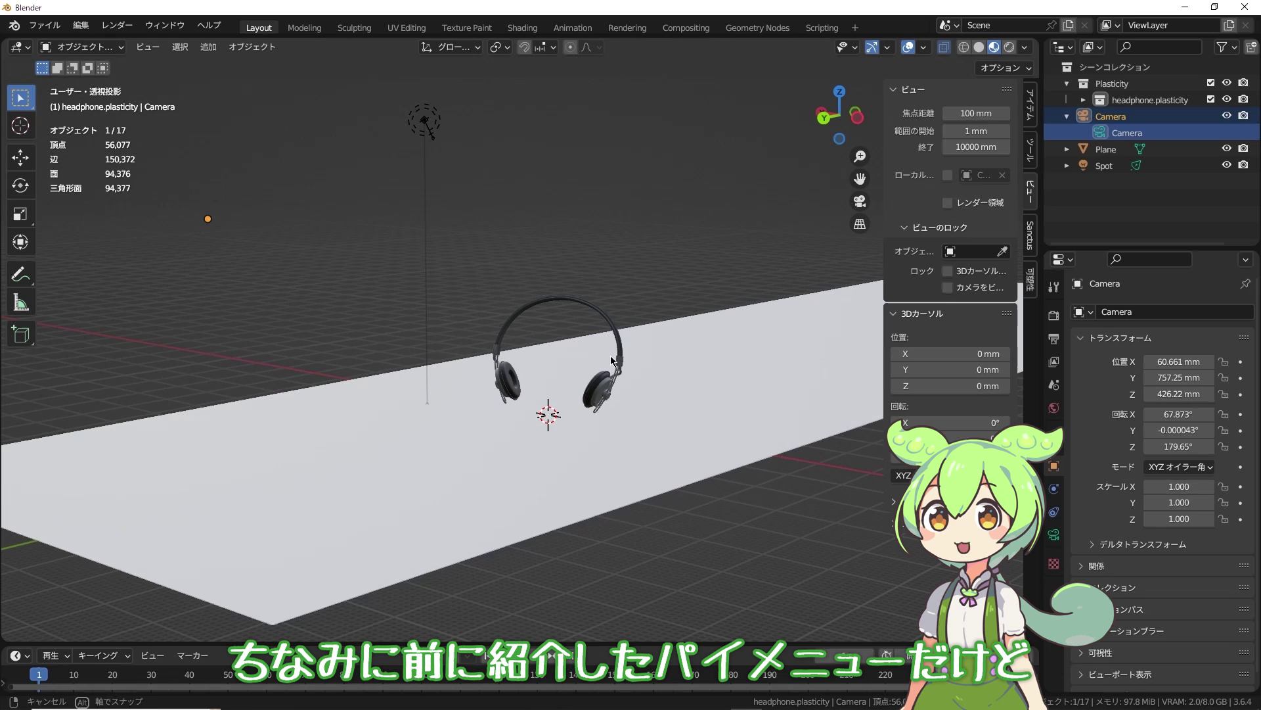
click(262, 227)
key(ctrl+c)
right_click(291, 219)
click(1054, 317)
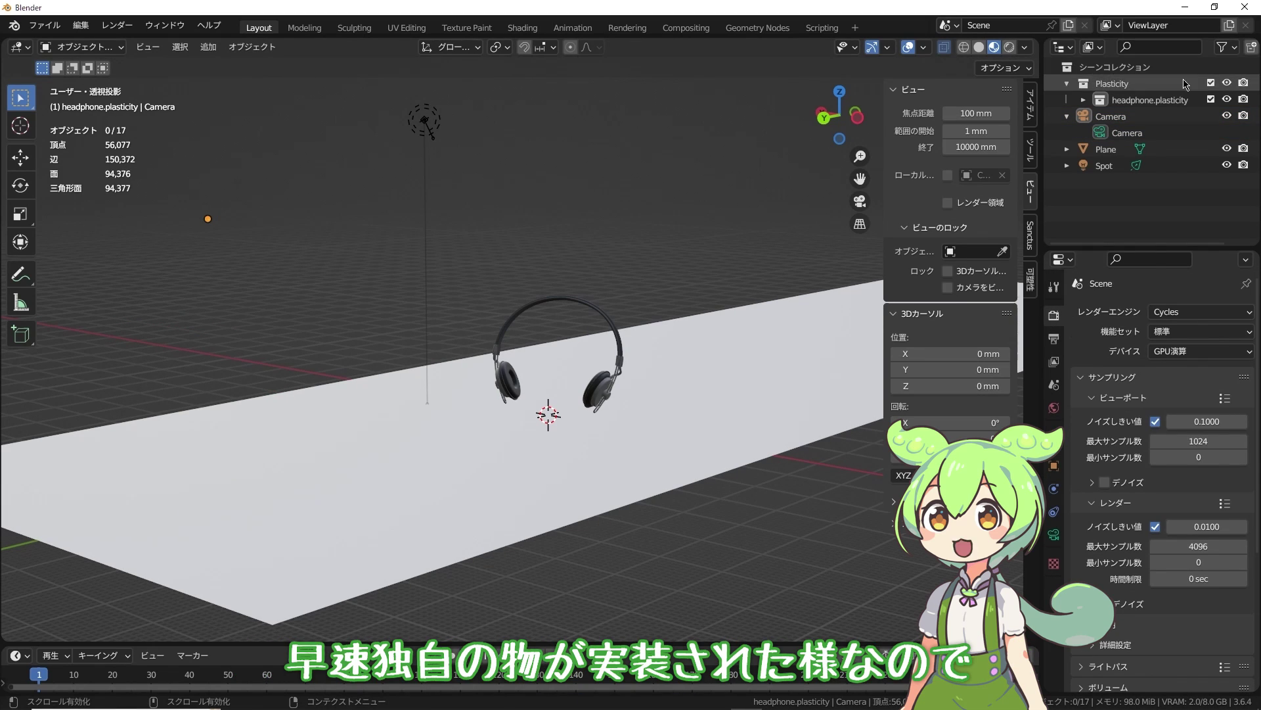
Select the camera and render the scene with F12.
right_click(1110, 116)
click(1031, 151)
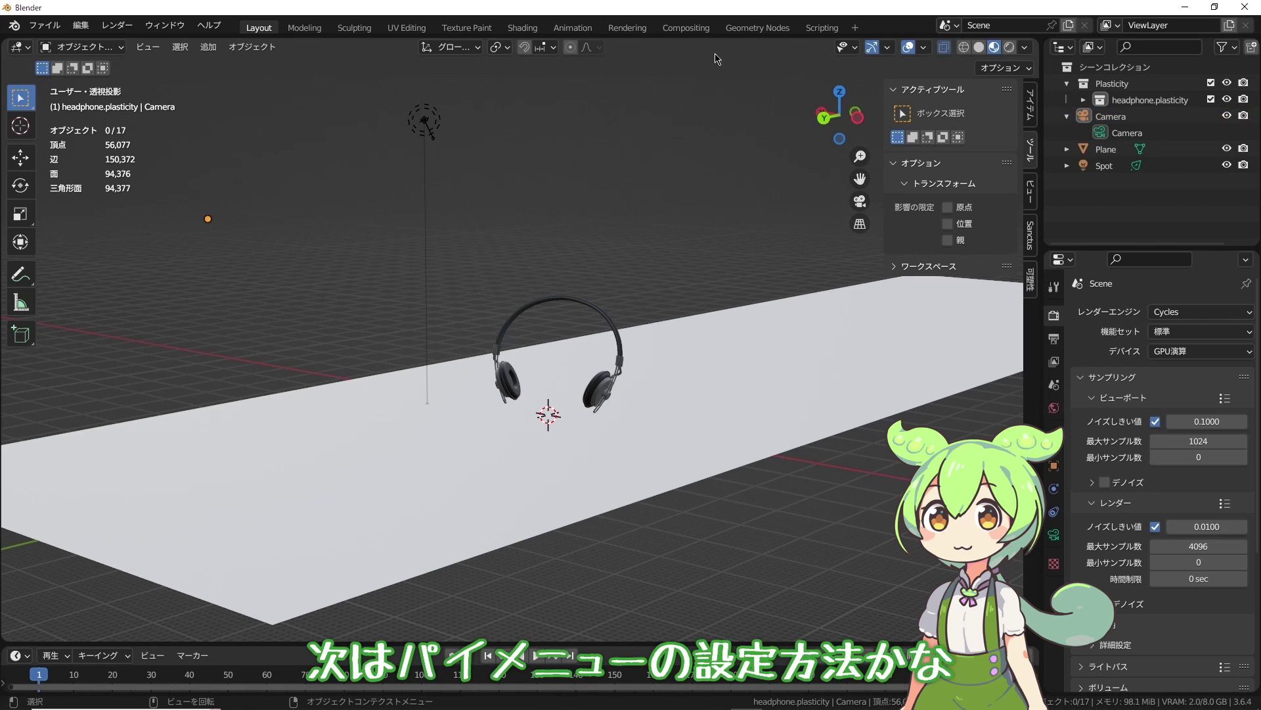
key(F12)
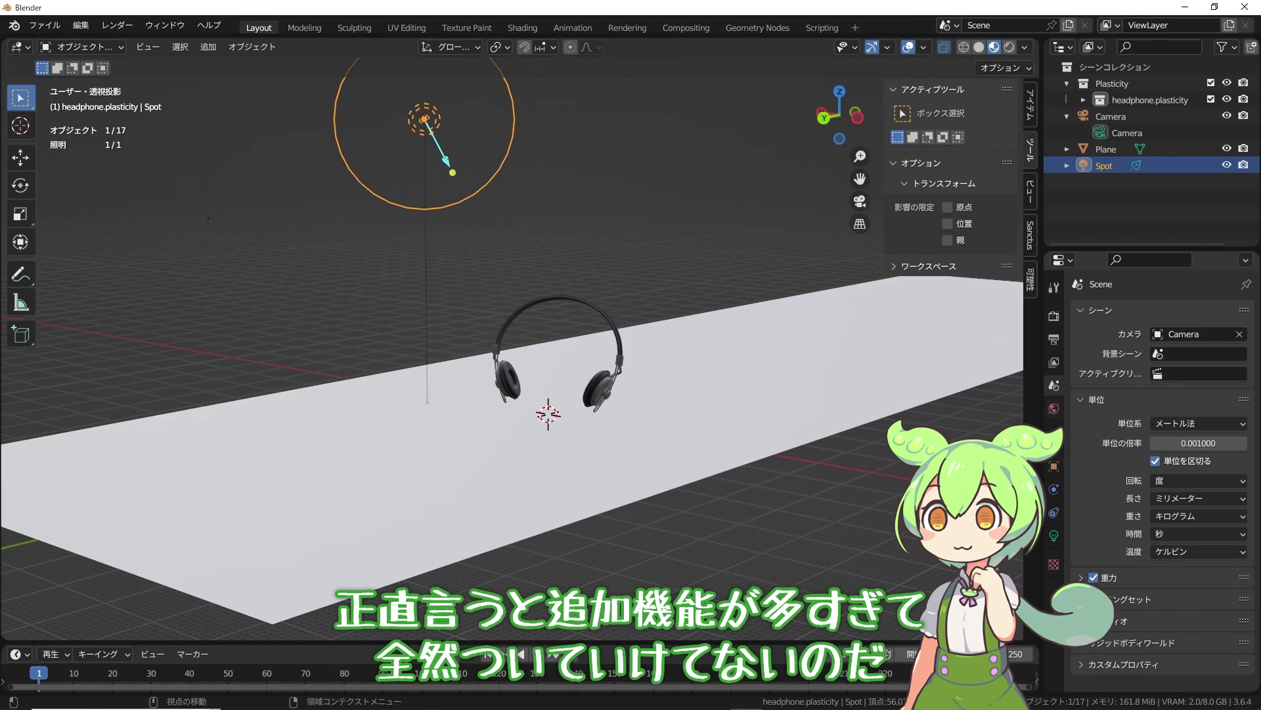
click(1054, 535)
Change the spot light's Power and start a new F12 render.
double_click(1169, 421)
key(Return)
key(F12)
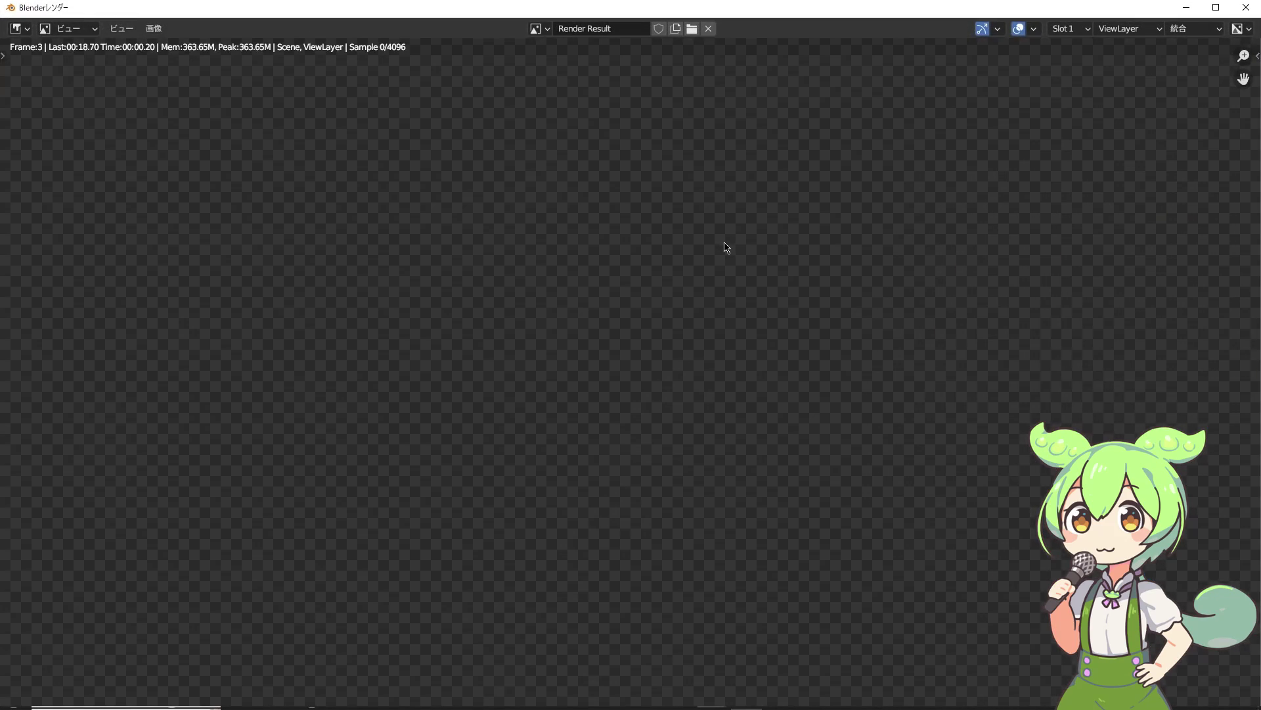